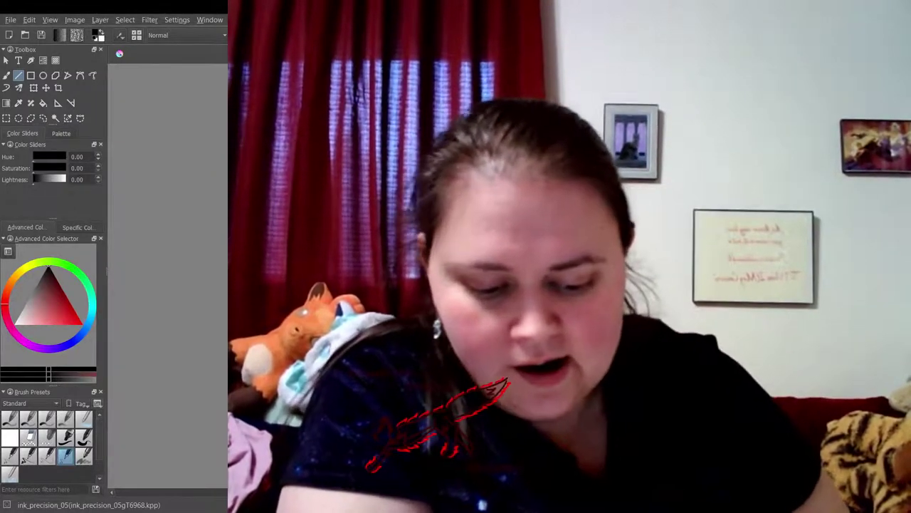
Step: Trace the top contour of the hair on the Outline layer with the 5 px ink_precision_05 brush, from the parting notch toward the right side
click(84, 419)
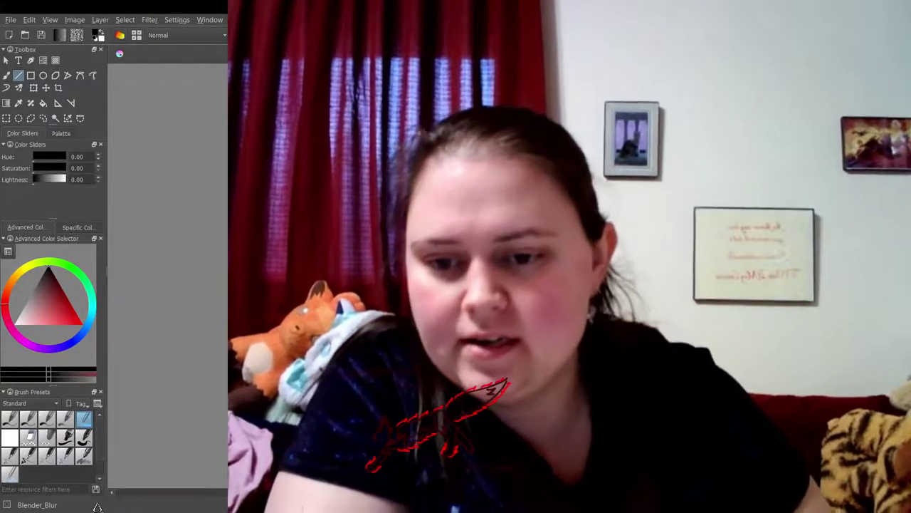
click(64, 456)
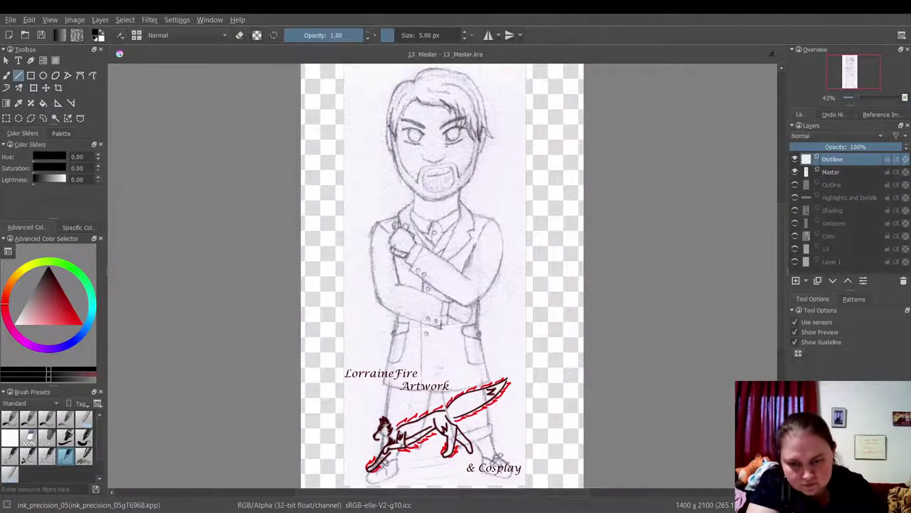
key(plus)
key(plus)
key(plus)
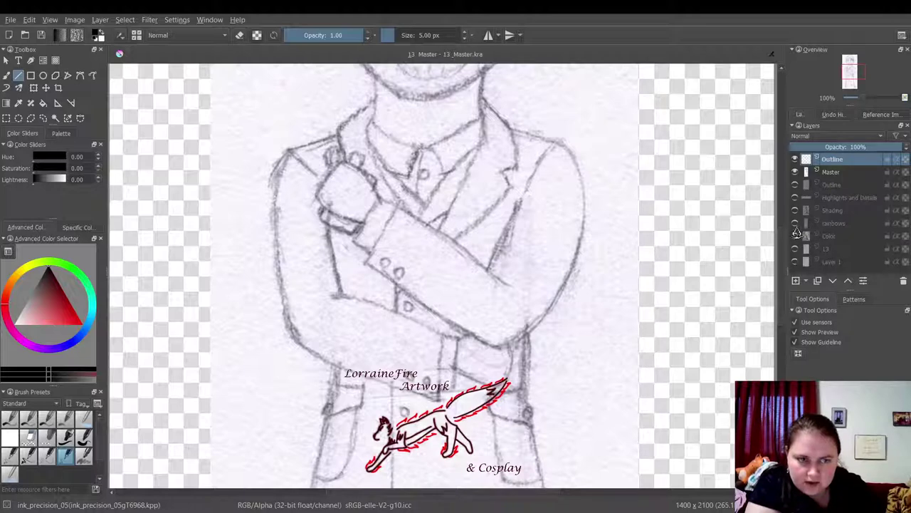
drag(781, 257, 788, 186)
key(plus)
key(plus)
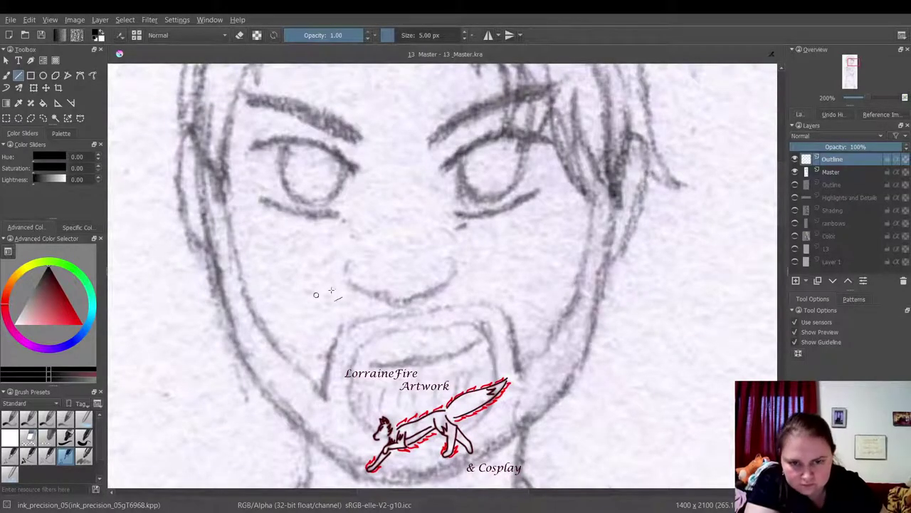
drag(779, 214, 779, 178)
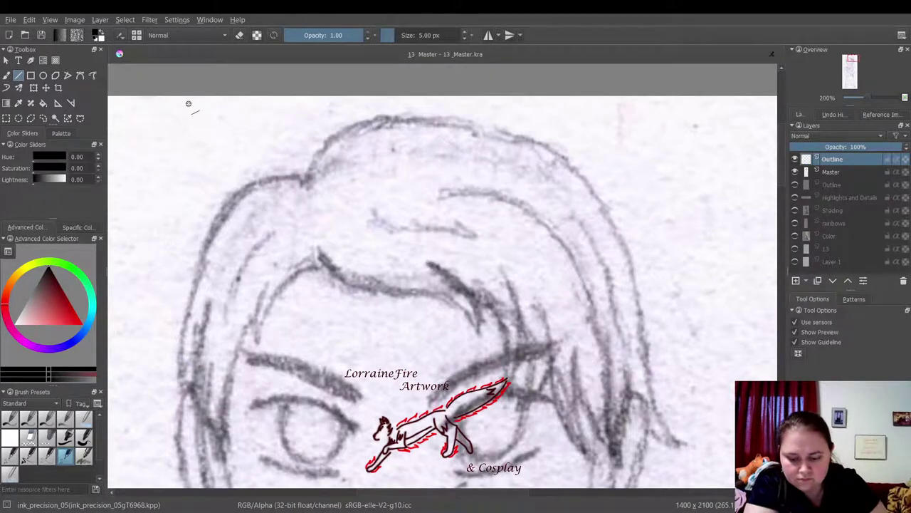
key(plus)
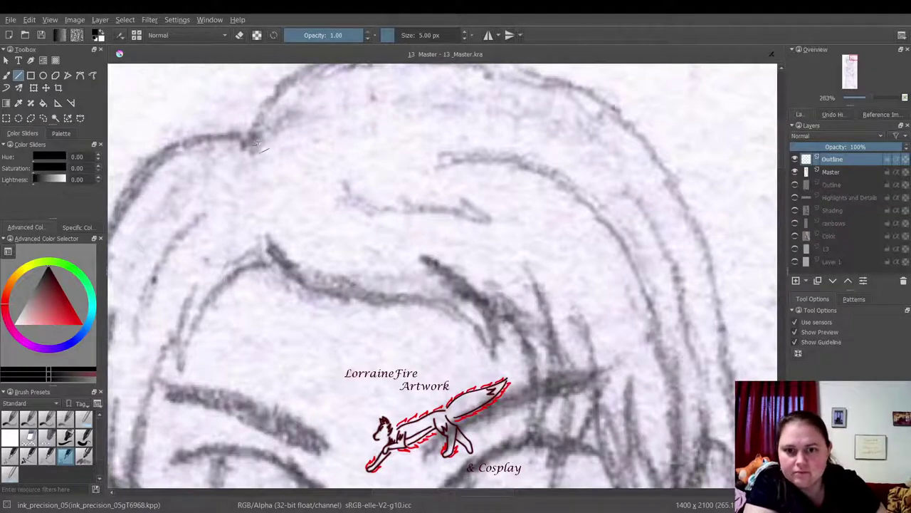
mouse_move(250, 144)
mouse_down()
mouse_move(255, 123)
mouse_move(299, 75)
mouse_up()
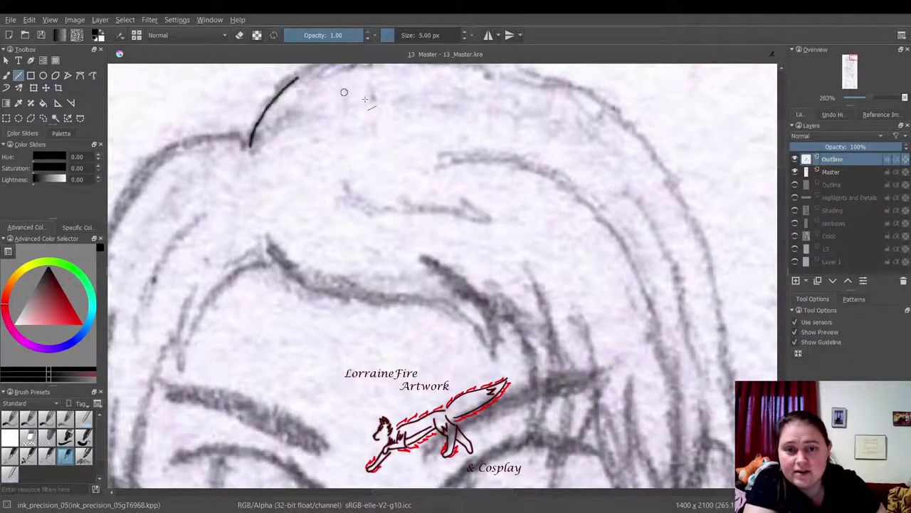
scroll(777, 148, up, 3)
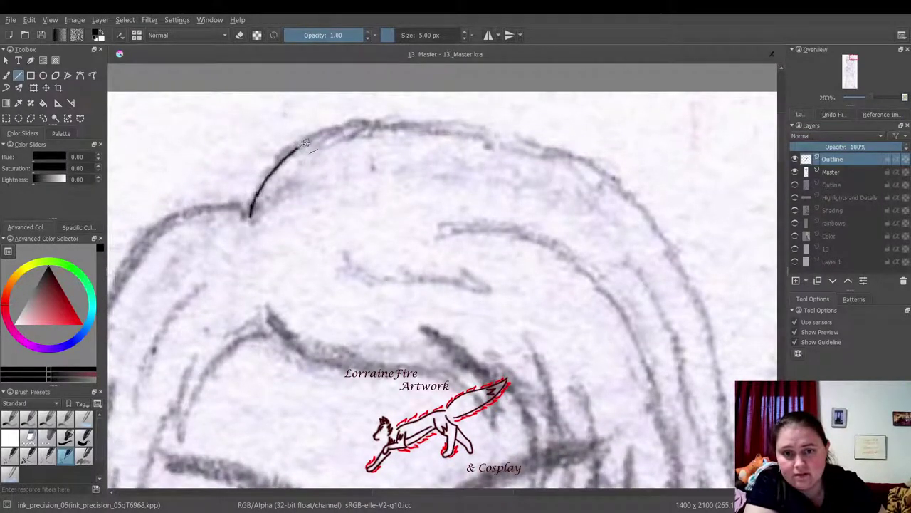
mouse_move(299, 147)
mouse_down()
mouse_move(388, 124)
mouse_move(468, 131)
mouse_move(496, 146)
mouse_move(573, 158)
mouse_move(657, 219)
mouse_move(698, 299)
mouse_up()
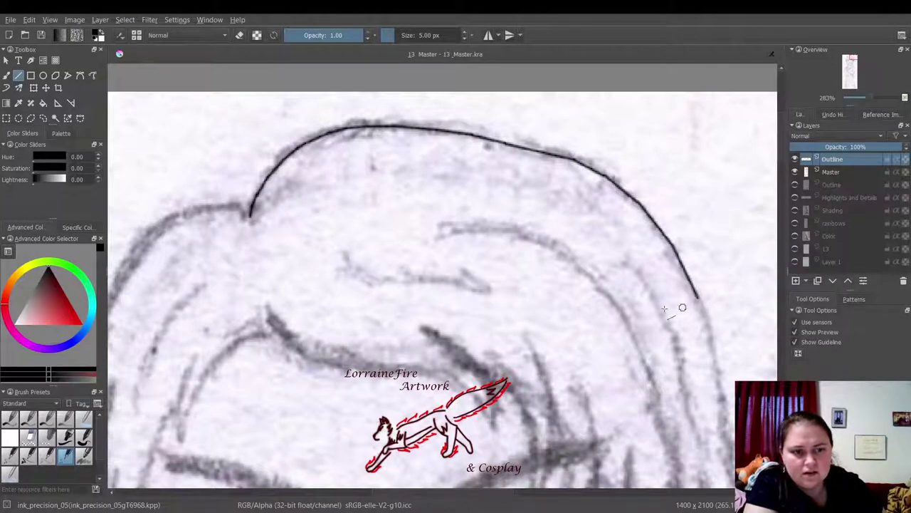
Step: Erase the angular section on the upper right of the hair contour with Eraser_circle and redraw it as a smoother curve with ink_precision_05
click(10, 437)
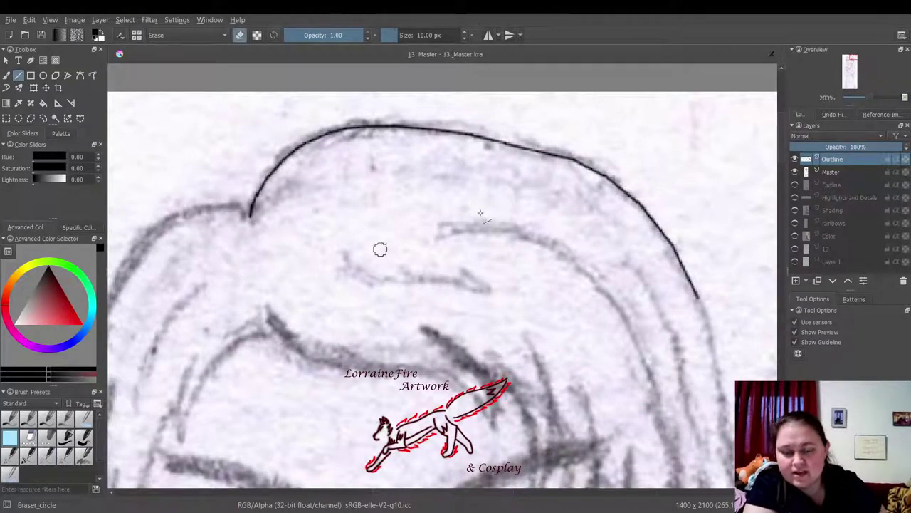
drag(535, 157, 597, 179)
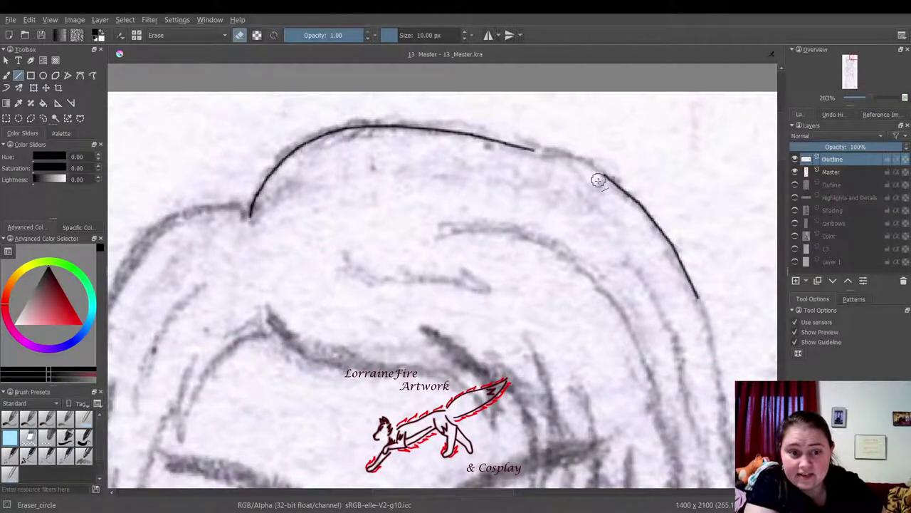
click(65, 456)
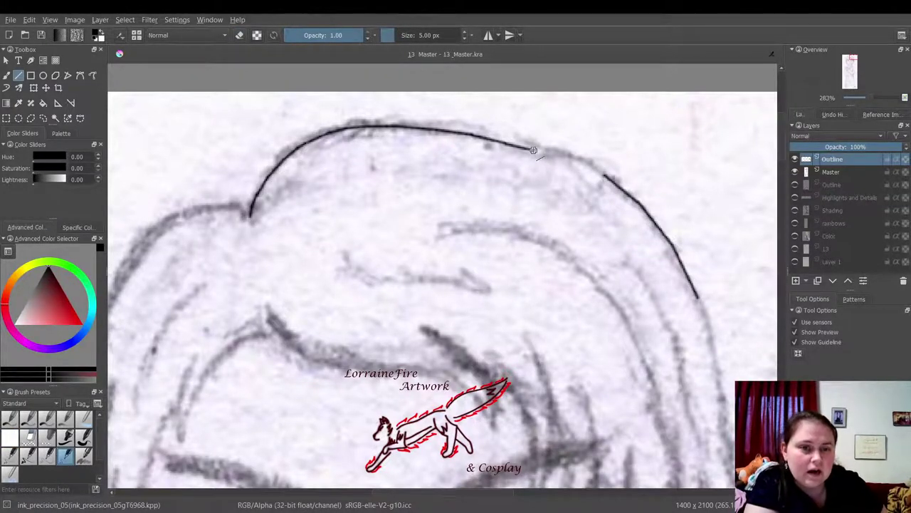
drag(536, 150, 605, 179)
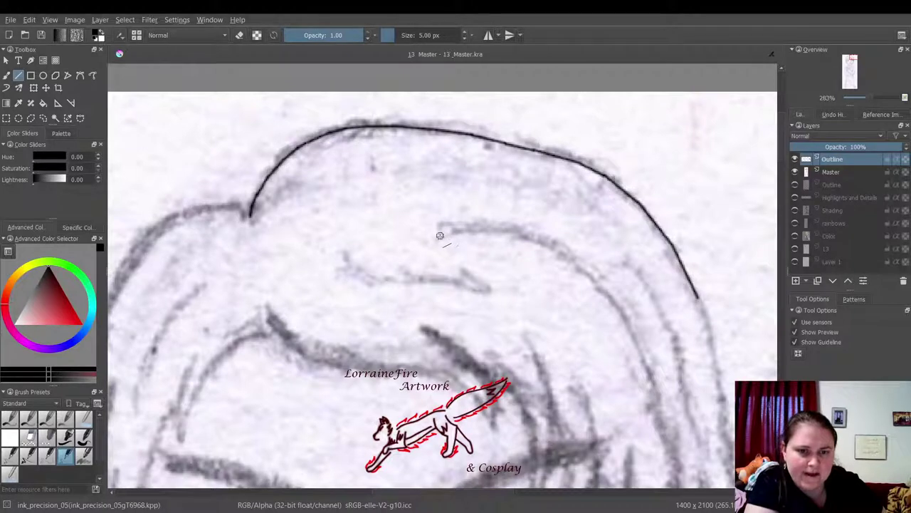
Step: Ink the long curved strand and the short wavy, hooked strand inside the top of the hair
mouse_move(440, 237)
mouse_down()
mouse_move(504, 227)
mouse_move(552, 248)
mouse_move(591, 283)
mouse_move(592, 275)
mouse_move(640, 349)
mouse_up()
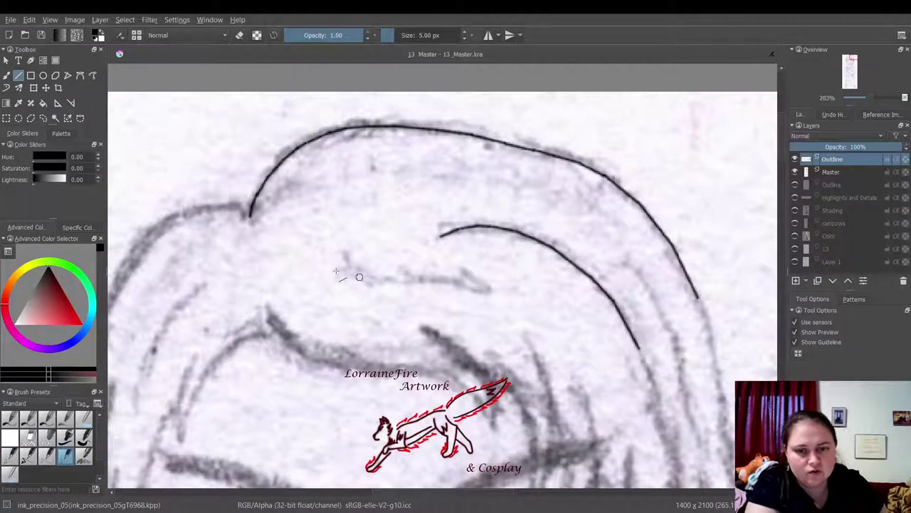
mouse_move(348, 261)
mouse_down()
mouse_move(377, 279)
mouse_move(479, 288)
mouse_up()
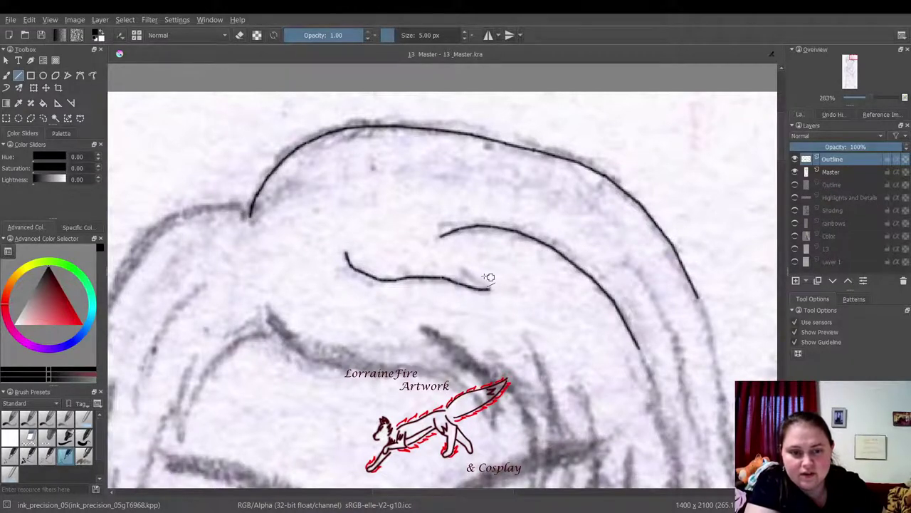
drag(479, 284, 491, 290)
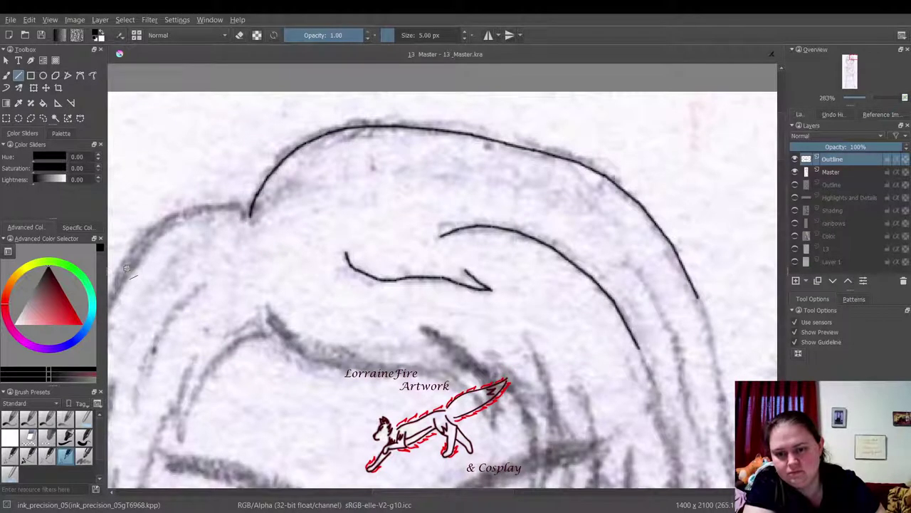
Step: Ink the left side of the hair: its outer contour, the inner strands, and the pointed locks along the hairline
drag(130, 265, 111, 299)
mouse_move(152, 236)
mouse_down()
mouse_move(208, 208)
mouse_move(251, 215)
mouse_up()
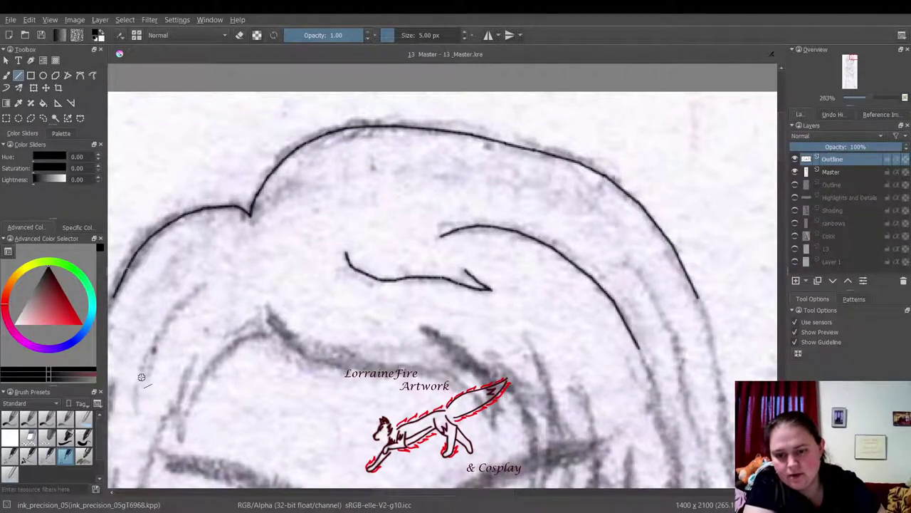
mouse_move(136, 409)
mouse_down()
mouse_move(168, 323)
mouse_move(208, 280)
mouse_up()
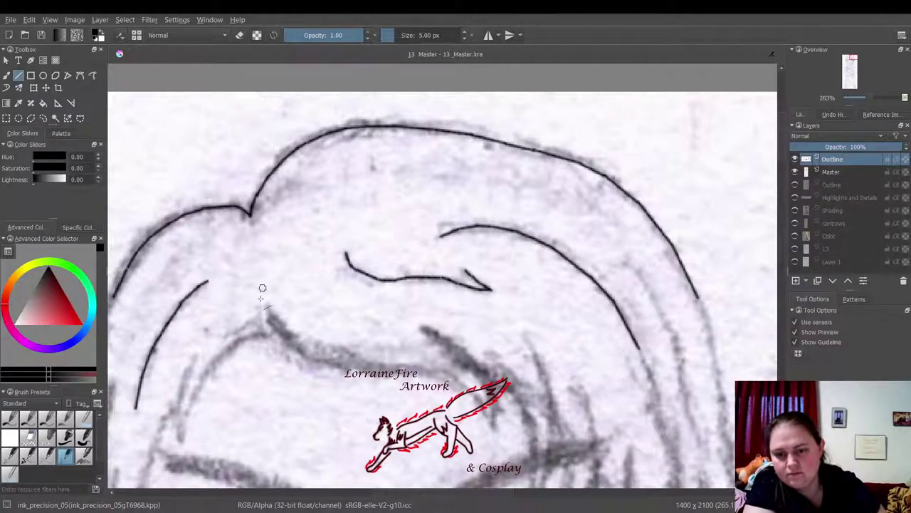
mouse_move(186, 362)
mouse_down()
mouse_move(183, 441)
mouse_move(193, 393)
mouse_move(215, 362)
mouse_move(282, 324)
mouse_move(270, 321)
mouse_move(266, 307)
mouse_move(290, 349)
mouse_up()
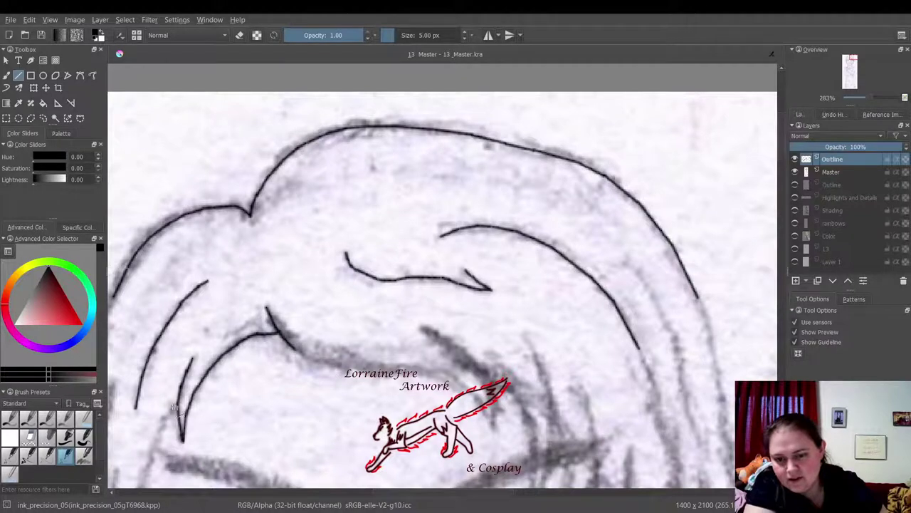
drag(169, 415, 145, 478)
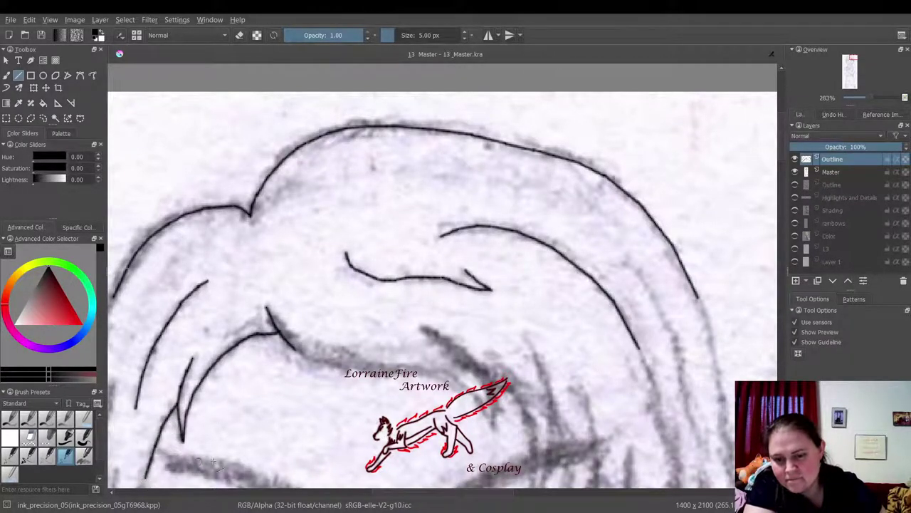
drag(414, 492, 361, 492)
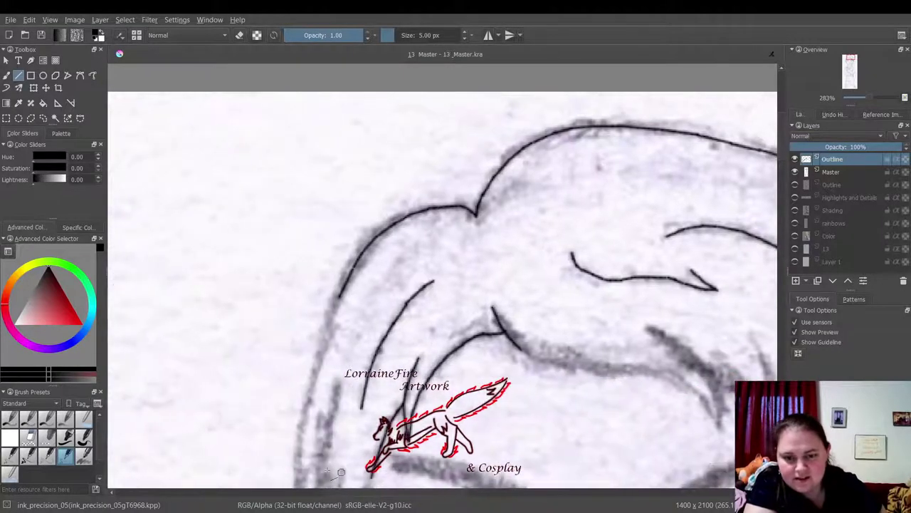
mouse_move(337, 386)
mouse_down()
mouse_move(317, 483)
mouse_move(300, 474)
mouse_move(299, 485)
mouse_move(303, 418)
mouse_move(343, 288)
mouse_up()
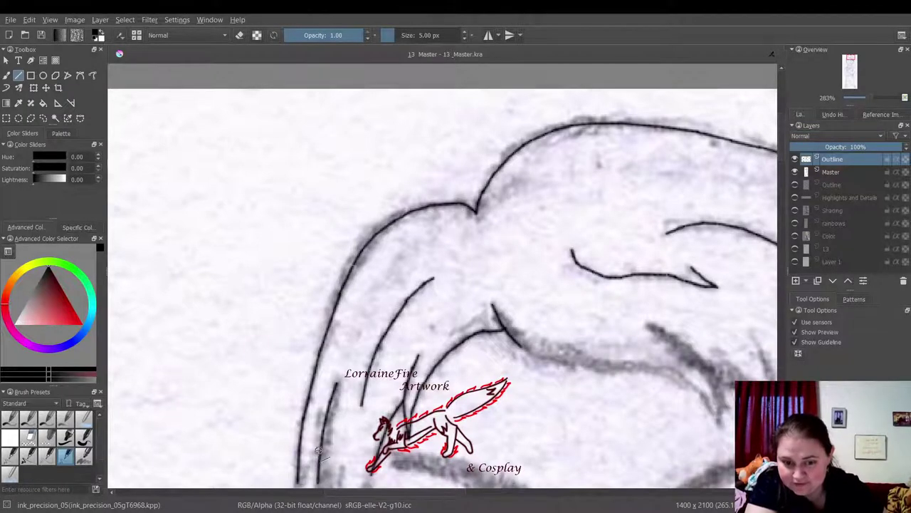
Step: Ink the pointed fringe lock over the forehead and join its lower edge to the hairline at the parting
drag(366, 493, 417, 476)
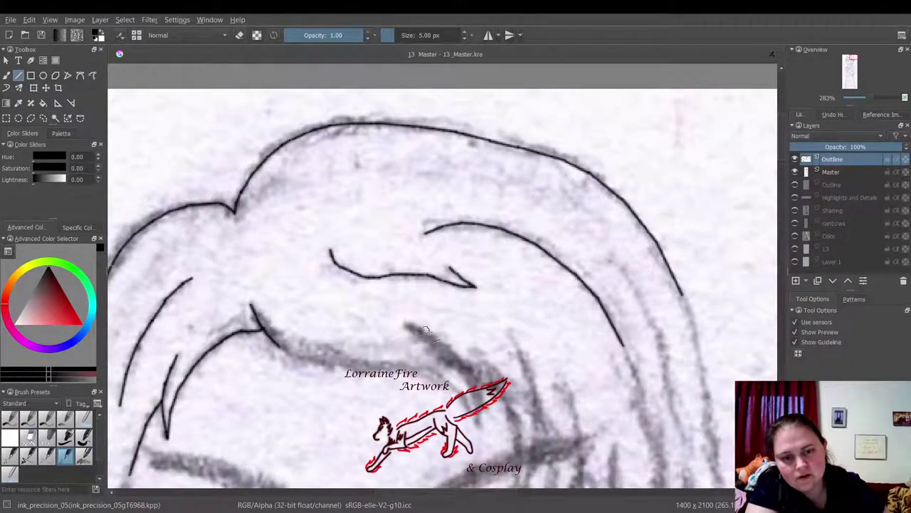
drag(408, 325, 470, 366)
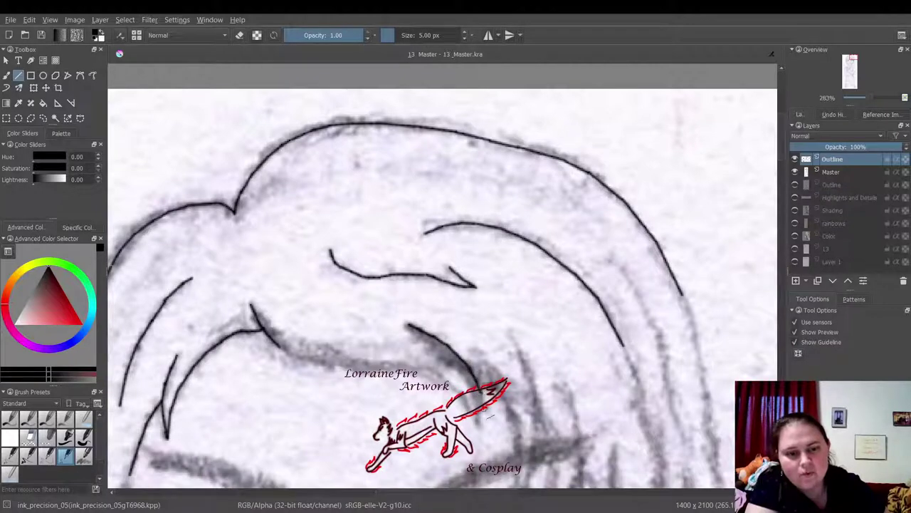
drag(482, 403, 482, 428)
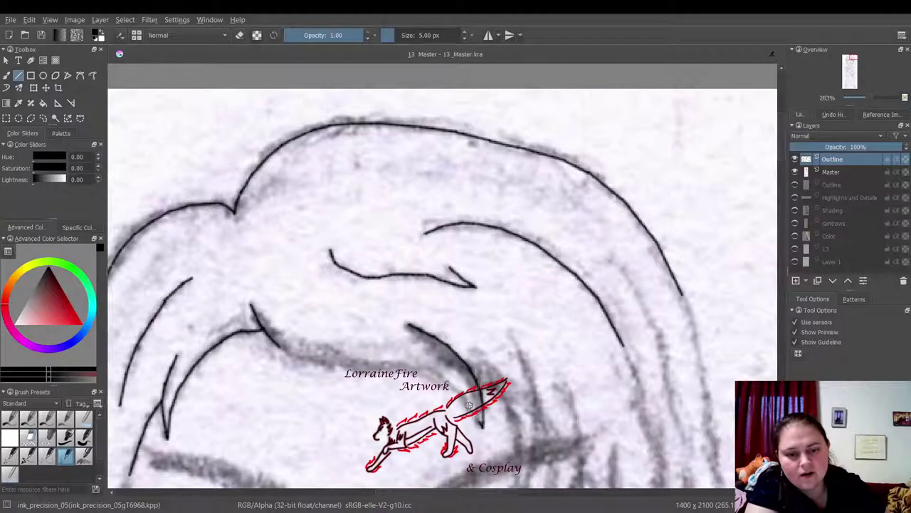
drag(458, 391, 460, 394)
drag(459, 394, 442, 386)
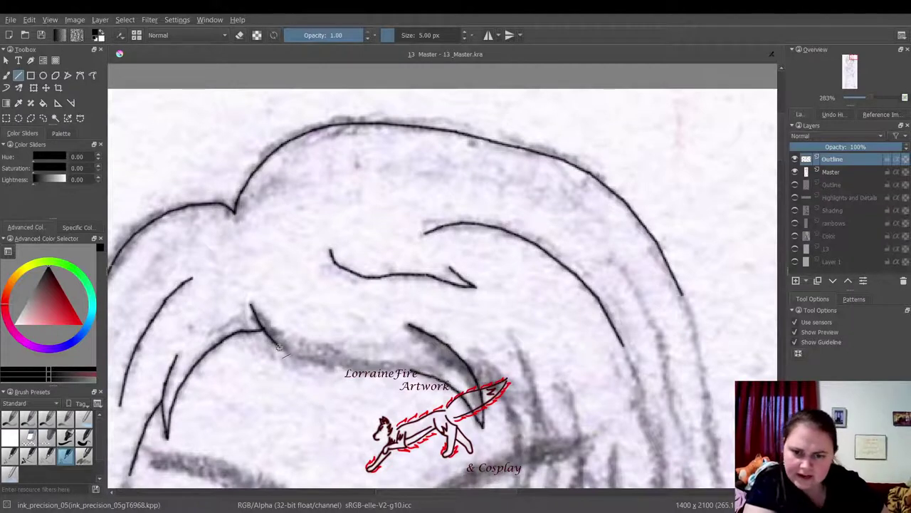
drag(292, 354, 426, 376)
Step: Ink the thin overlapping strands hanging to the right of the fringe lock, down over the eyebrow
drag(468, 493, 511, 493)
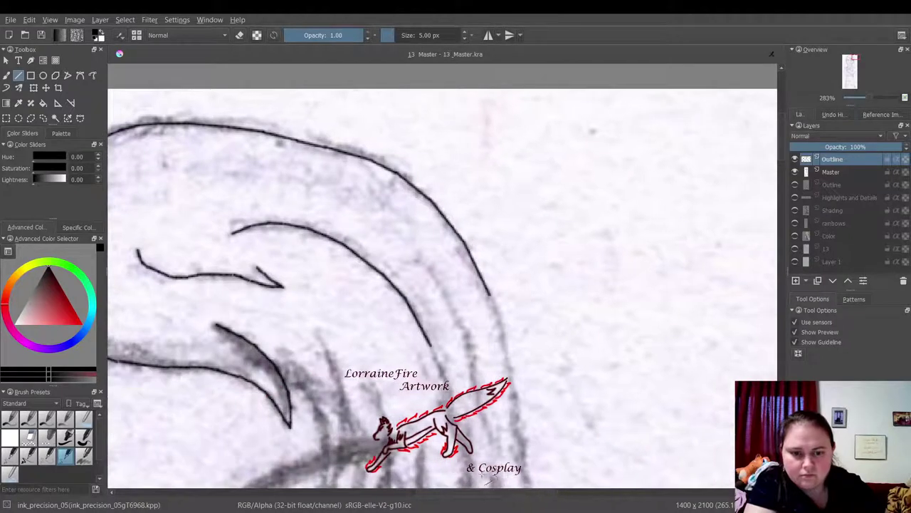
mouse_move(318, 333)
mouse_down()
mouse_move(347, 412)
mouse_move(334, 479)
mouse_up()
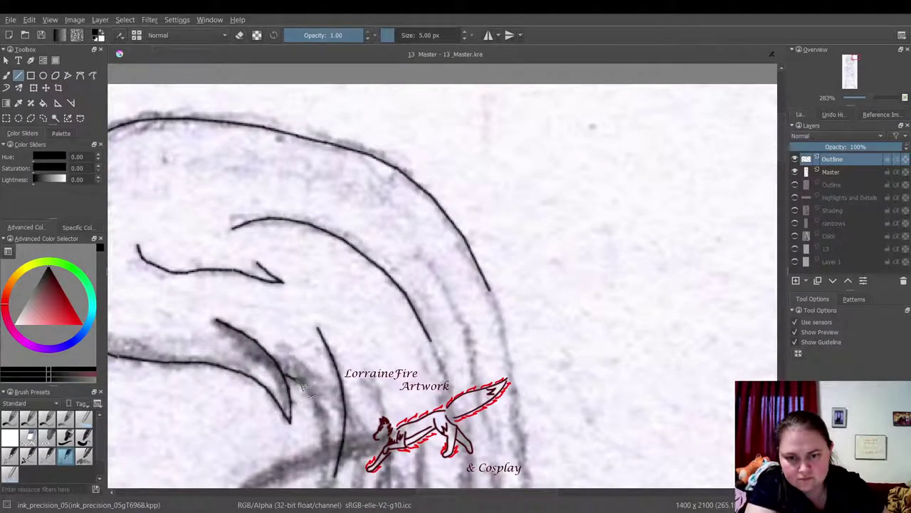
mouse_move(305, 388)
mouse_down()
mouse_move(322, 418)
mouse_move(329, 473)
mouse_up()
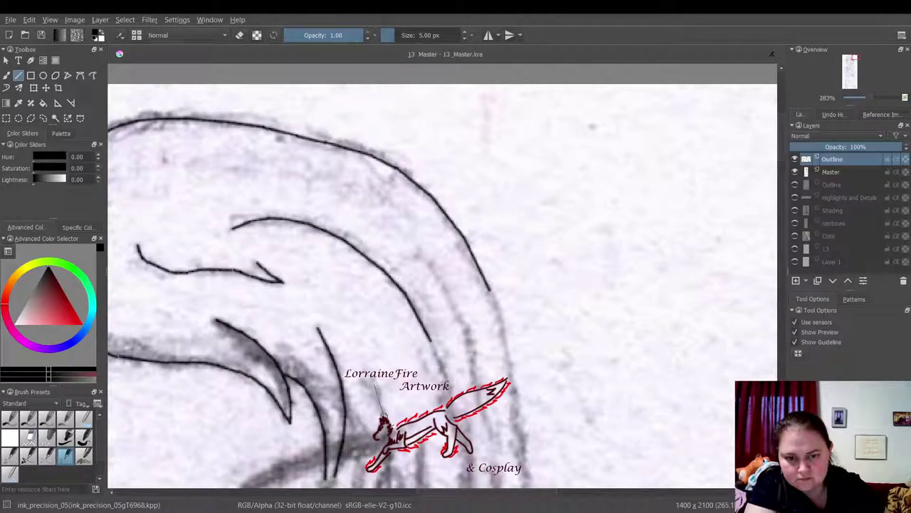
mouse_move(374, 384)
mouse_down()
mouse_move(390, 446)
mouse_move(378, 484)
mouse_up()
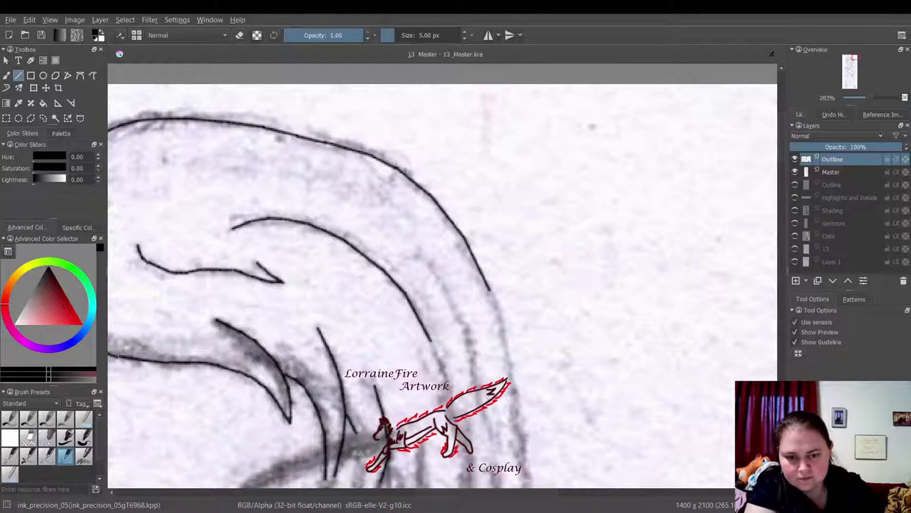
drag(356, 433, 365, 479)
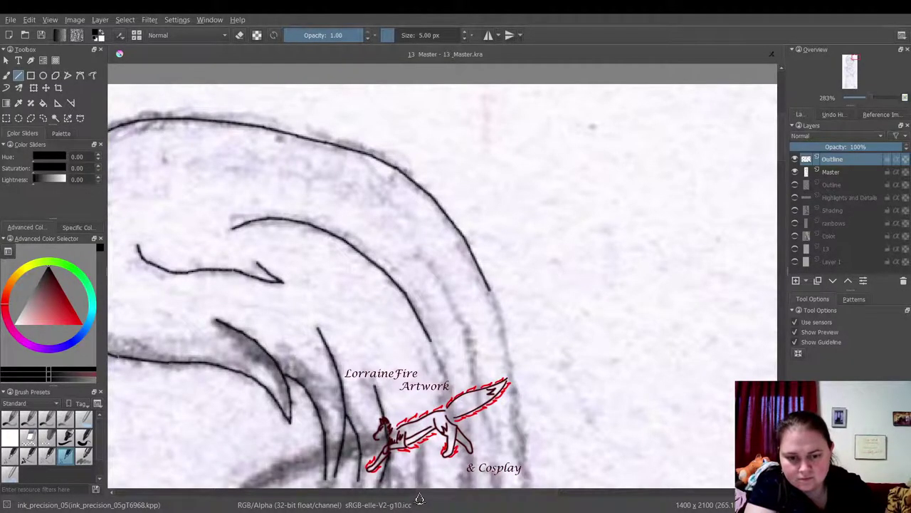
Step: Ink the inner strand on the right side of the hair and extend the outer contour down toward the ear
drag(419, 494, 436, 494)
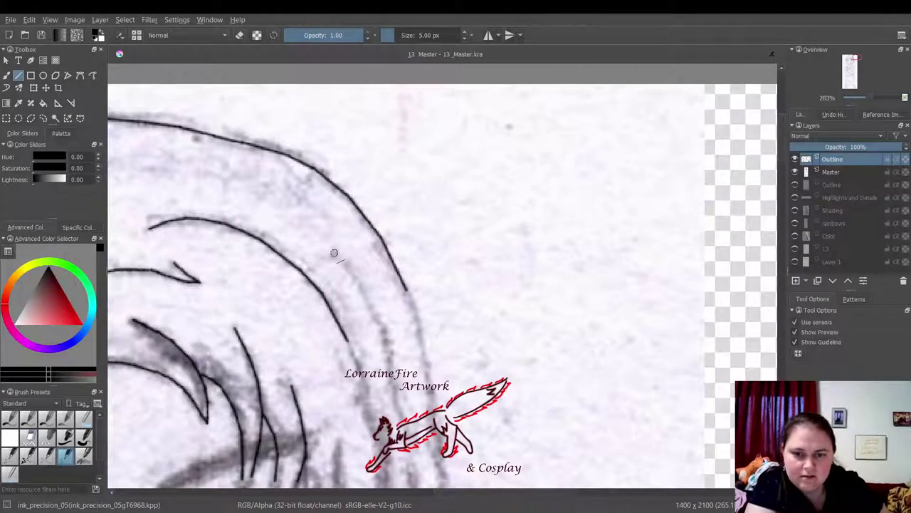
mouse_move(334, 254)
mouse_down()
mouse_move(389, 345)
mouse_move(403, 411)
mouse_up()
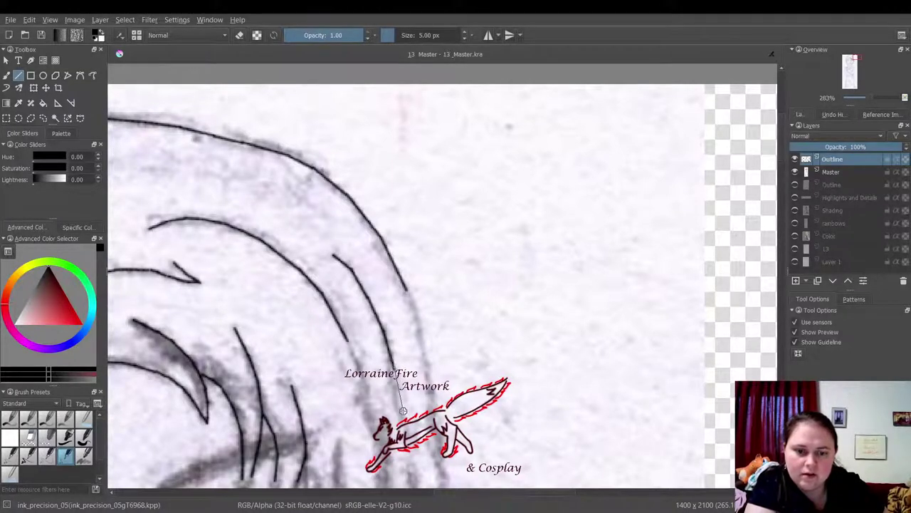
mouse_move(408, 291)
mouse_down()
mouse_move(435, 390)
mouse_move(447, 485)
mouse_up()
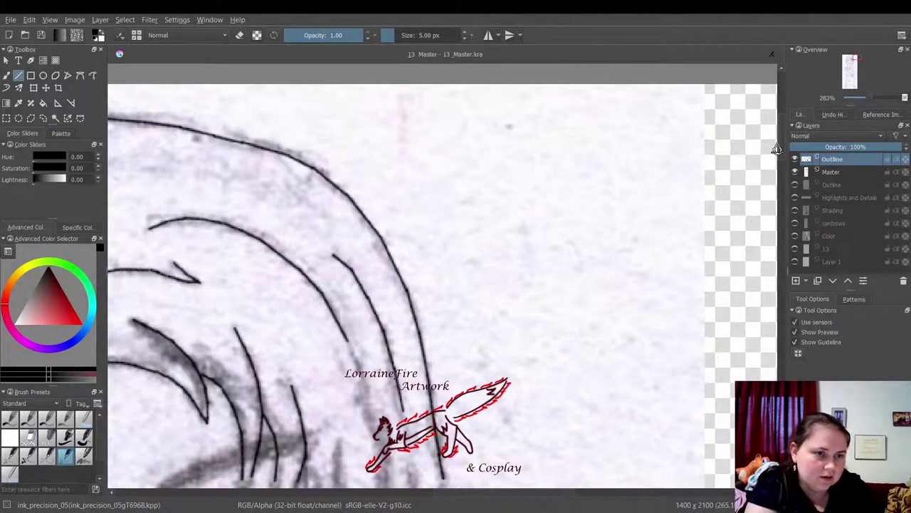
drag(778, 148, 778, 179)
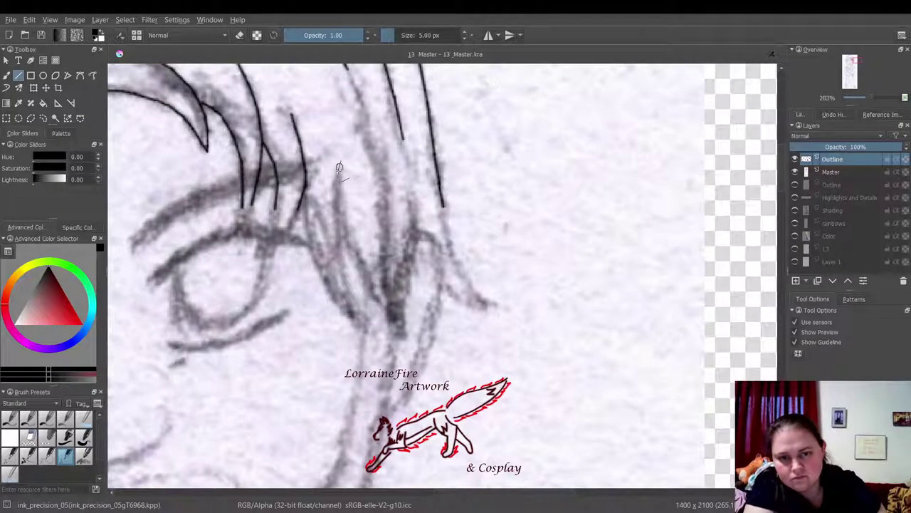
Step: Ink the long pointed hair lock hanging beside the outer corner of the eye on the right side of the face
drag(340, 160, 339, 190)
mouse_move(338, 222)
mouse_down()
mouse_move(344, 285)
mouse_move(374, 337)
mouse_move(340, 314)
mouse_move(305, 235)
mouse_up()
drag(302, 201, 304, 187)
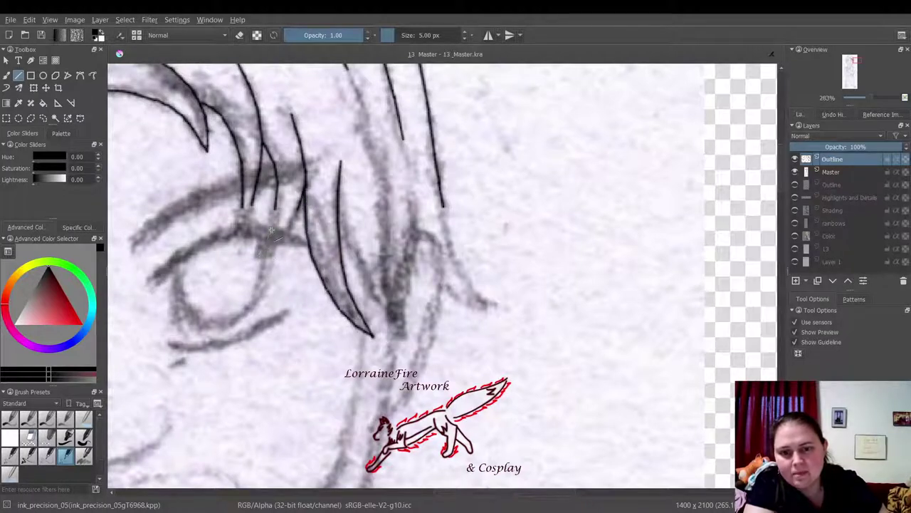
Step: Extend the thin fringe strands to pointed tips over the upper eyelid, erasing and redrawing the right edge of the innermost one
drag(260, 254, 270, 226)
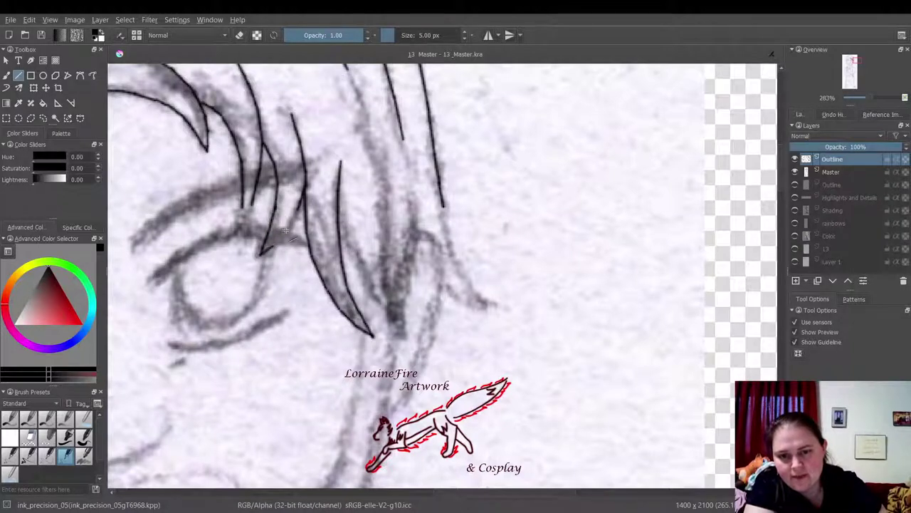
drag(271, 246, 292, 217)
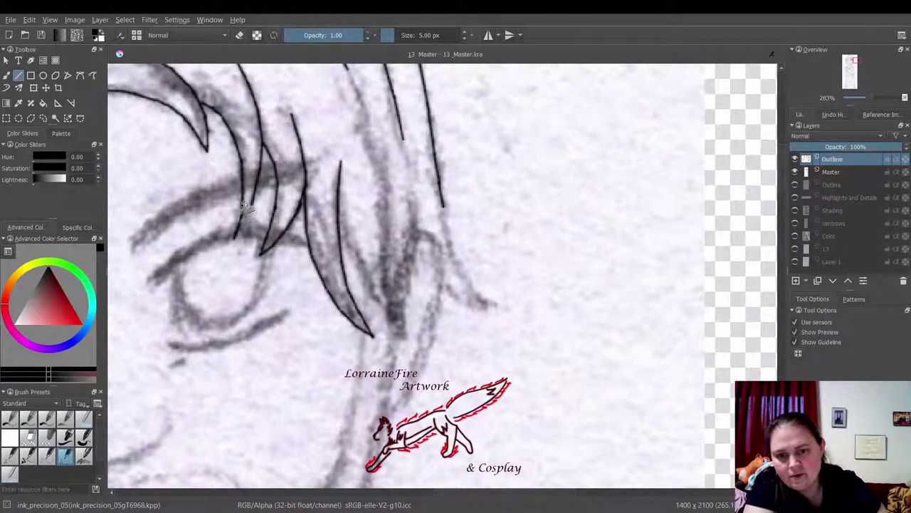
drag(236, 237, 256, 189)
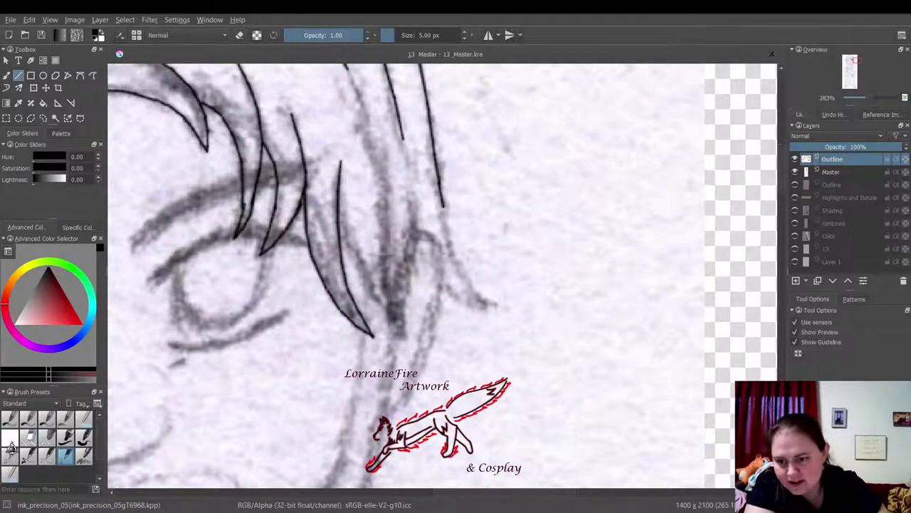
click(10, 436)
drag(252, 192, 246, 221)
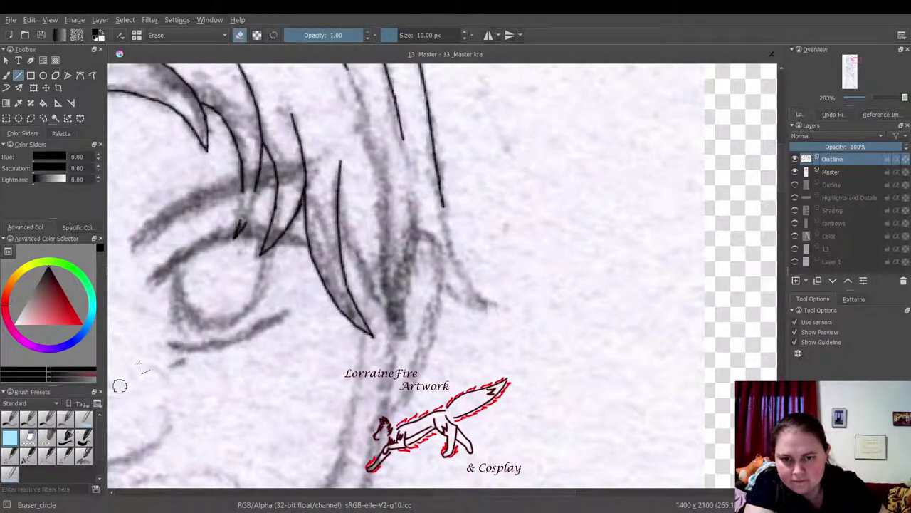
click(66, 447)
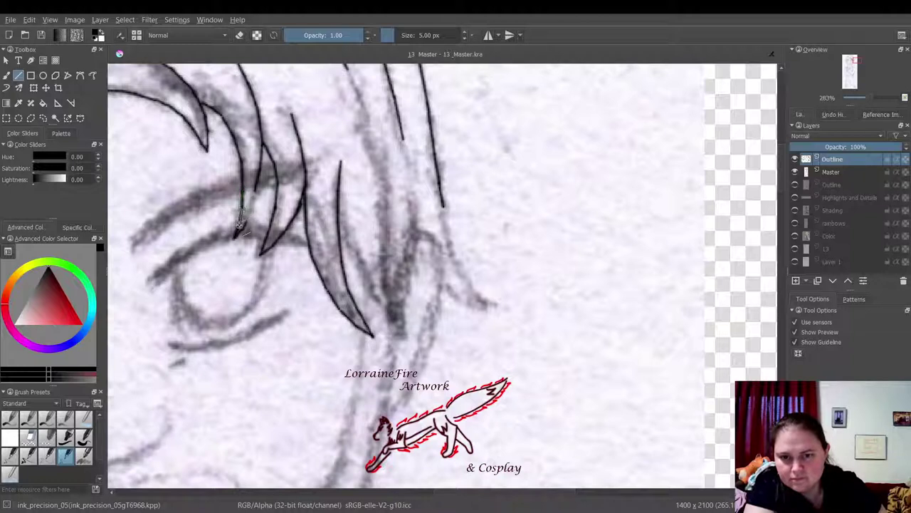
drag(239, 225, 256, 186)
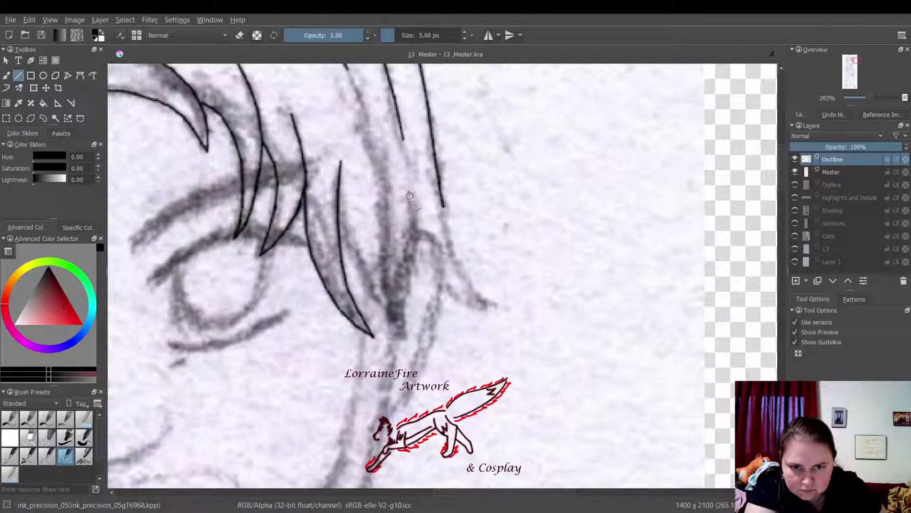
Step: Ink the overlapping locks in front of the right-hand ear so that they converge in one pointed tip
drag(413, 211, 401, 338)
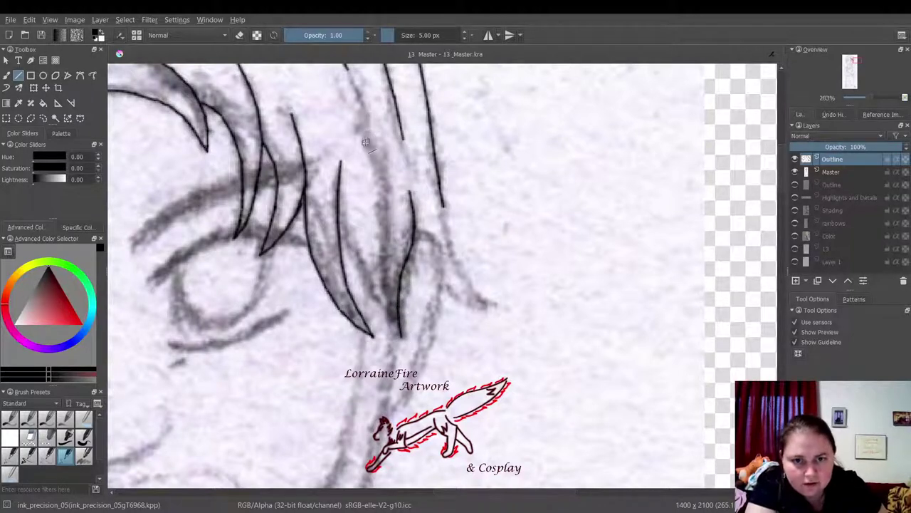
mouse_move(365, 135)
mouse_down()
mouse_move(384, 190)
mouse_move(384, 288)
mouse_move(400, 335)
mouse_up()
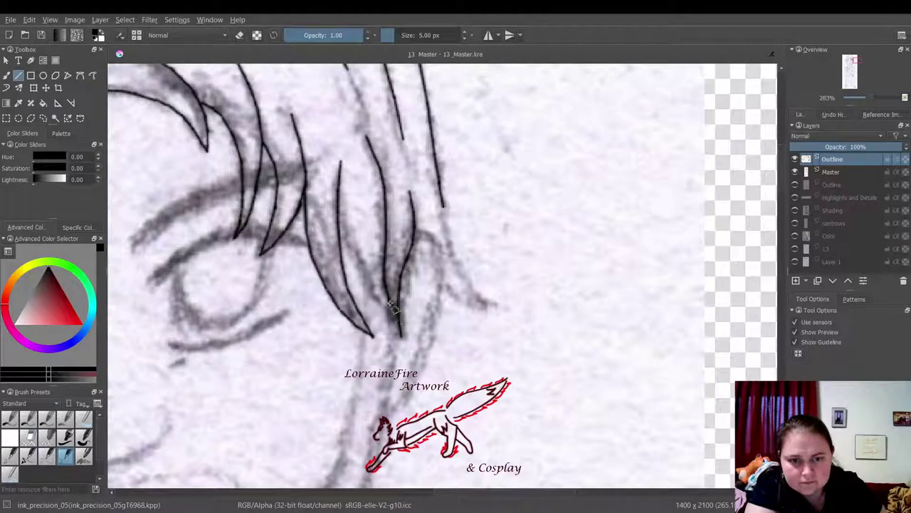
mouse_move(339, 211)
mouse_down()
mouse_move(367, 281)
mouse_move(399, 314)
mouse_up()
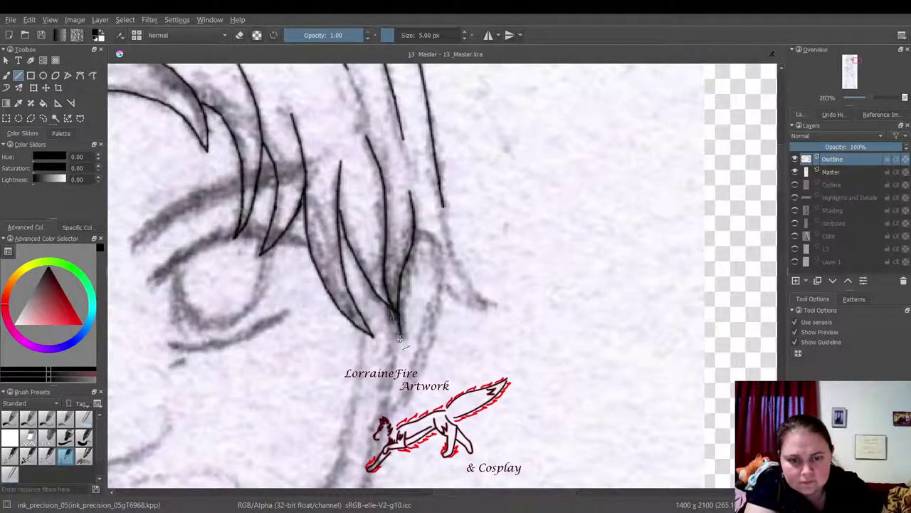
drag(392, 311, 400, 337)
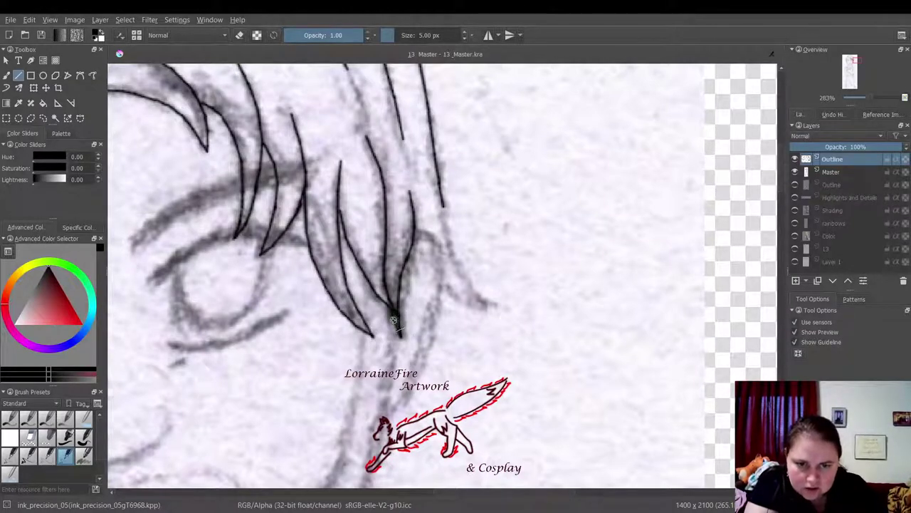
Step: Ink the two long sideburn lines running down from the lock tips toward the jaw on the right side
drag(393, 320, 390, 385)
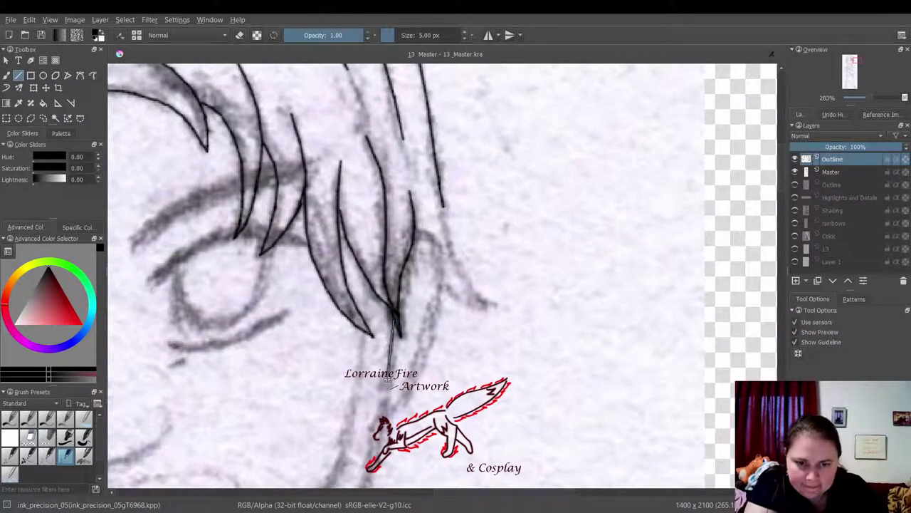
drag(368, 282, 350, 427)
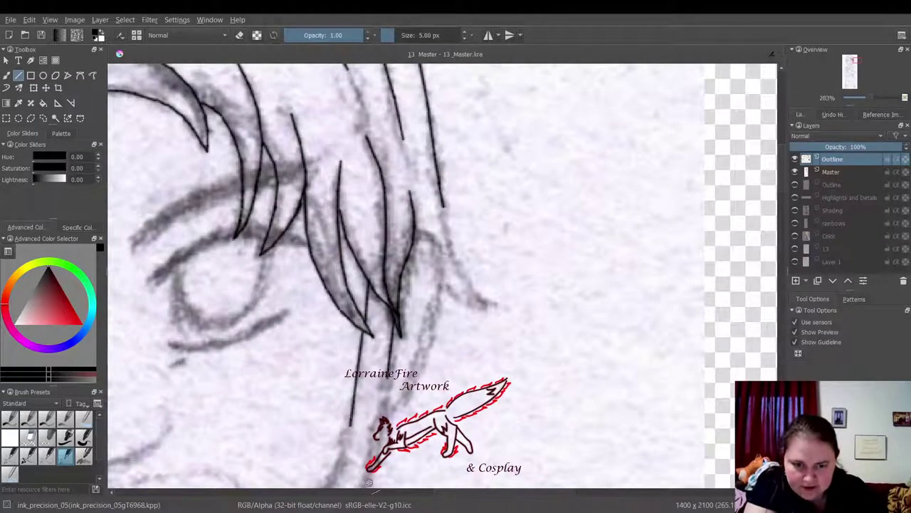
drag(377, 459, 366, 484)
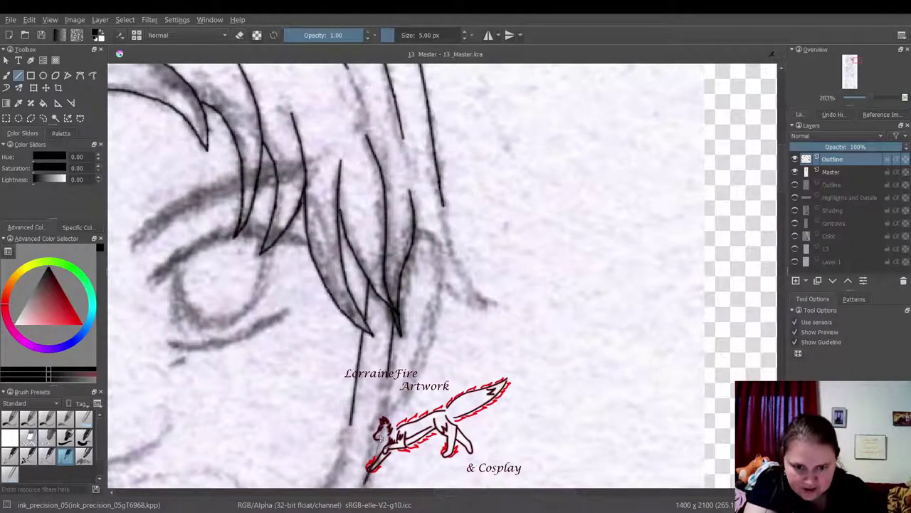
Step: Ink the outline of the right-hand ear from the lobe up around the outer rim to the hair
mouse_move(379, 439)
mouse_down()
mouse_move(388, 375)
mouse_move(402, 399)
mouse_up()
drag(402, 399, 418, 372)
drag(418, 373, 425, 348)
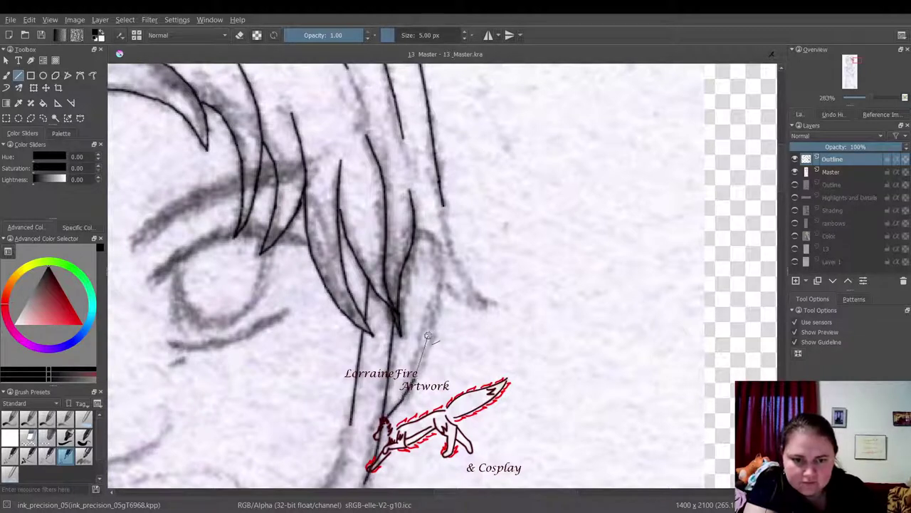
mouse_move(404, 395)
mouse_down()
mouse_move(430, 330)
mouse_move(443, 250)
mouse_move(414, 232)
mouse_up()
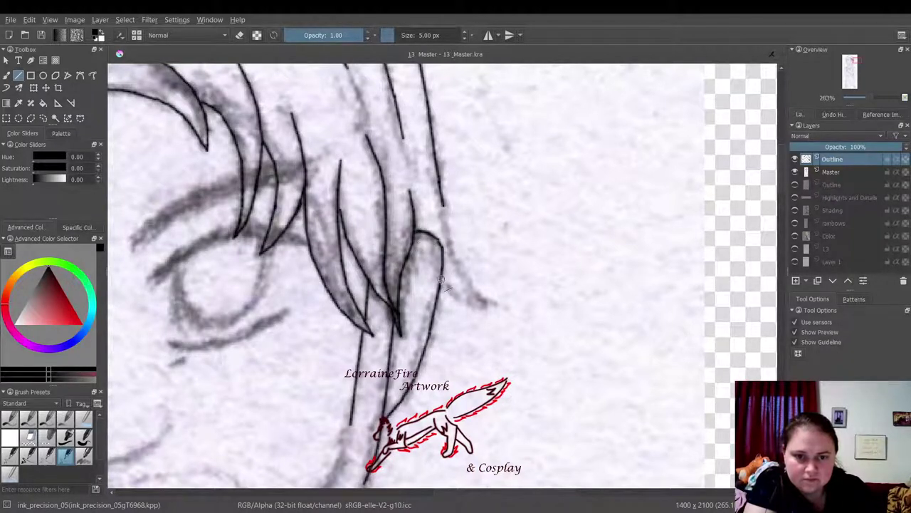
Step: Ink the pointed hair flick behind the right-hand ear and extend the inner hair strand above down to the next lock
mouse_move(442, 279)
mouse_down()
mouse_move(488, 304)
mouse_move(463, 278)
mouse_move(445, 213)
mouse_up()
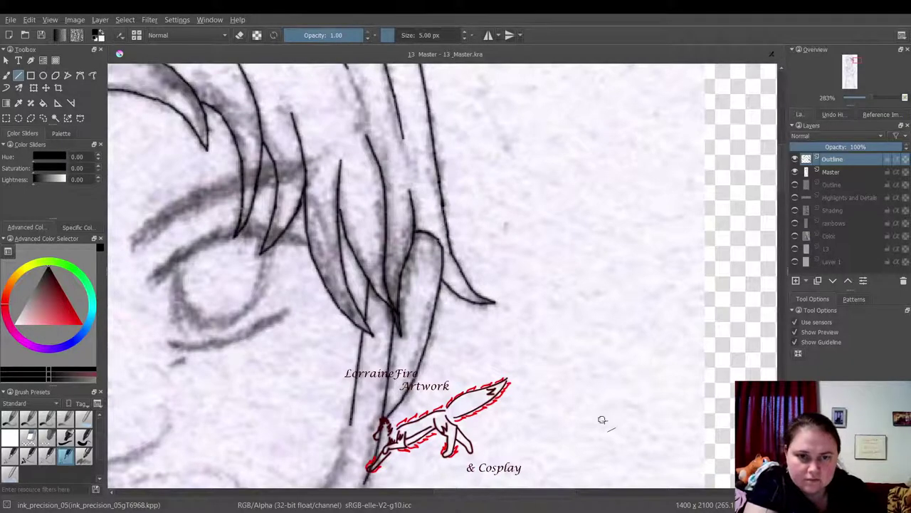
scroll(783, 171, up, 2)
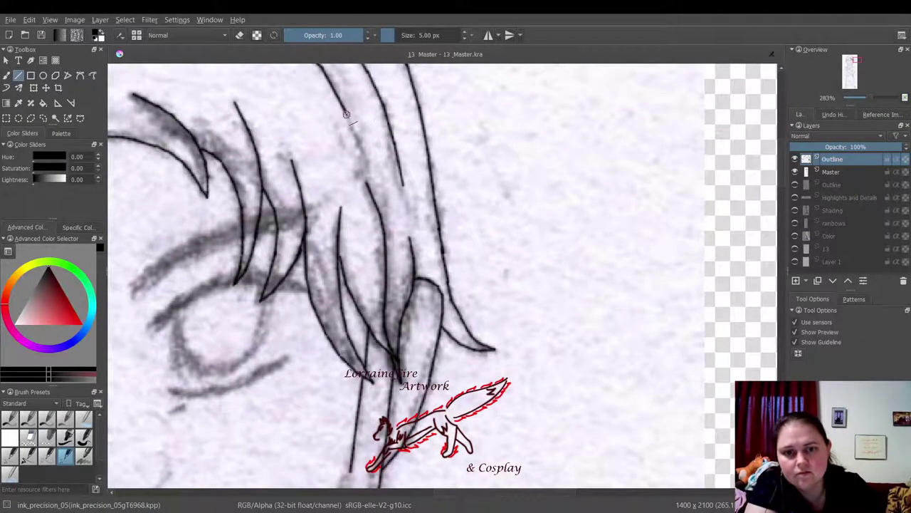
drag(362, 149, 367, 159)
Step: Ink the pointed lock in front of the left-hand ear: its face-side edge, inner strand and outer edge, meeting at the tip
drag(483, 495, 415, 505)
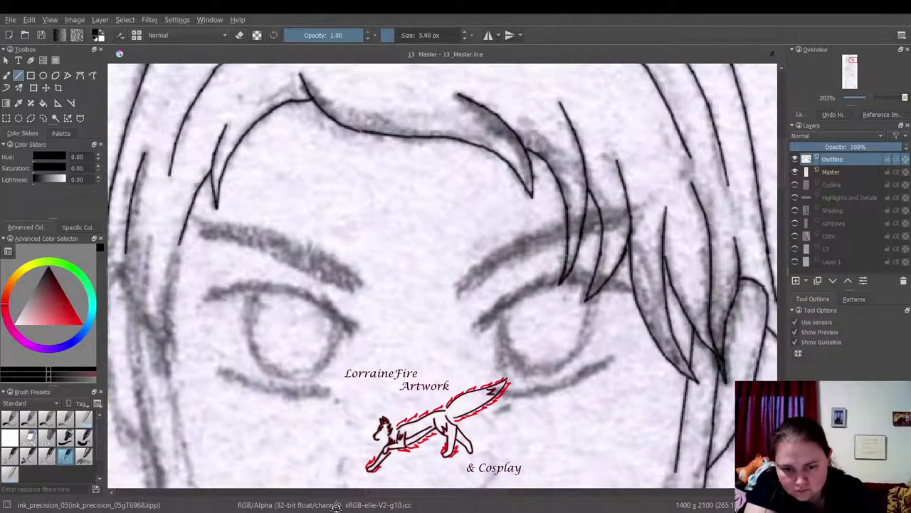
drag(368, 499, 349, 485)
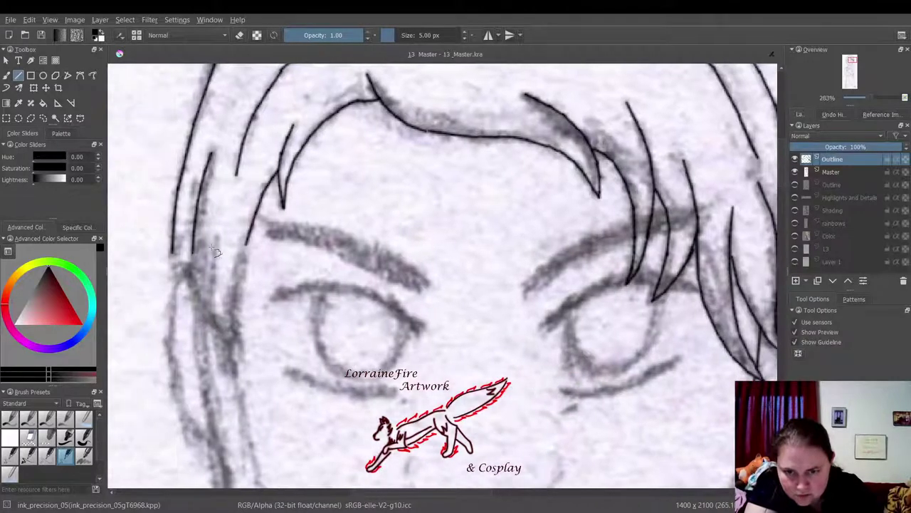
drag(246, 244, 235, 368)
mouse_move(218, 235)
mouse_down()
mouse_move(204, 287)
mouse_move(221, 343)
mouse_up()
drag(220, 341, 236, 368)
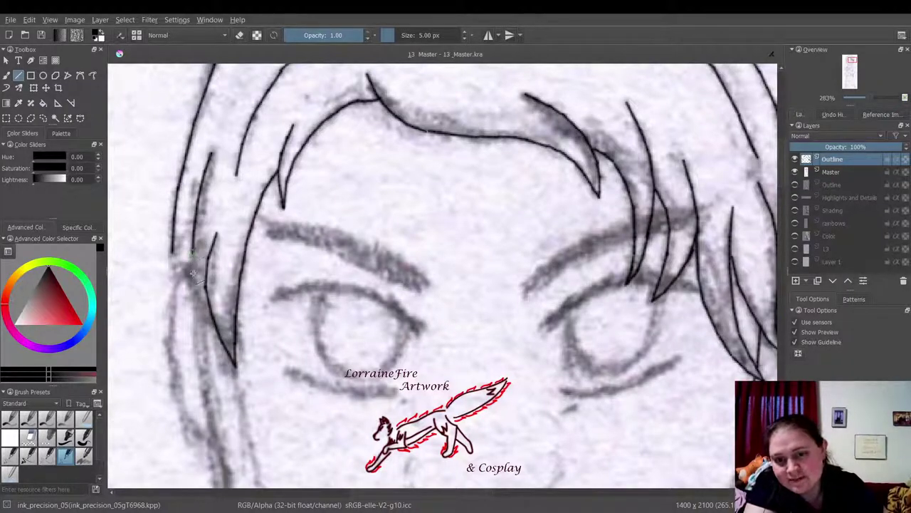
drag(191, 247, 196, 274)
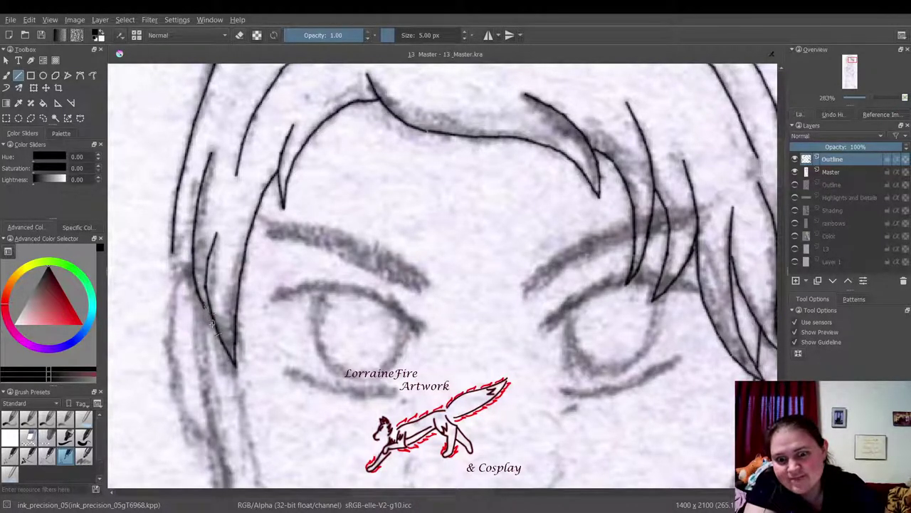
drag(215, 331, 229, 347)
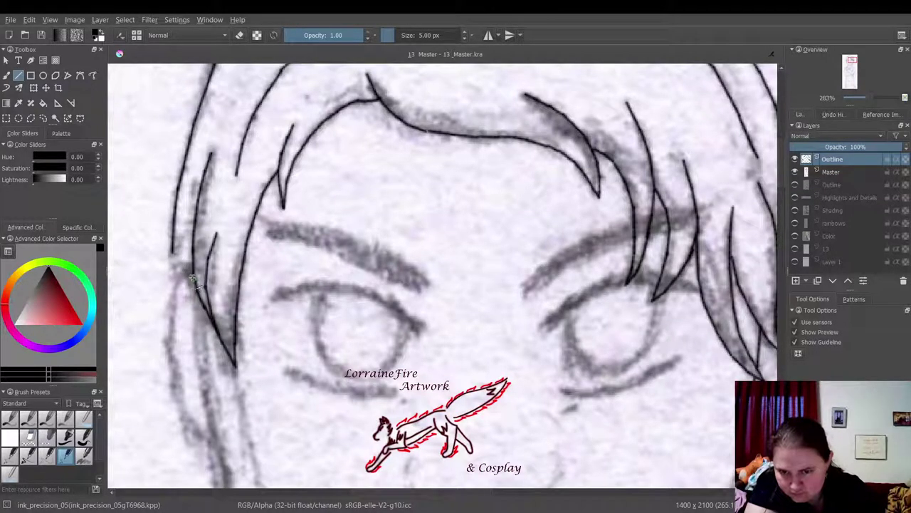
Step: Ink the left-hand ear outline, join the outer hair contour to it, and draw the sideburn and face-side lines below the lock
mouse_move(183, 262)
mouse_down()
mouse_move(206, 306)
mouse_move(201, 334)
mouse_move(180, 281)
mouse_move(171, 320)
mouse_up()
drag(171, 354, 172, 315)
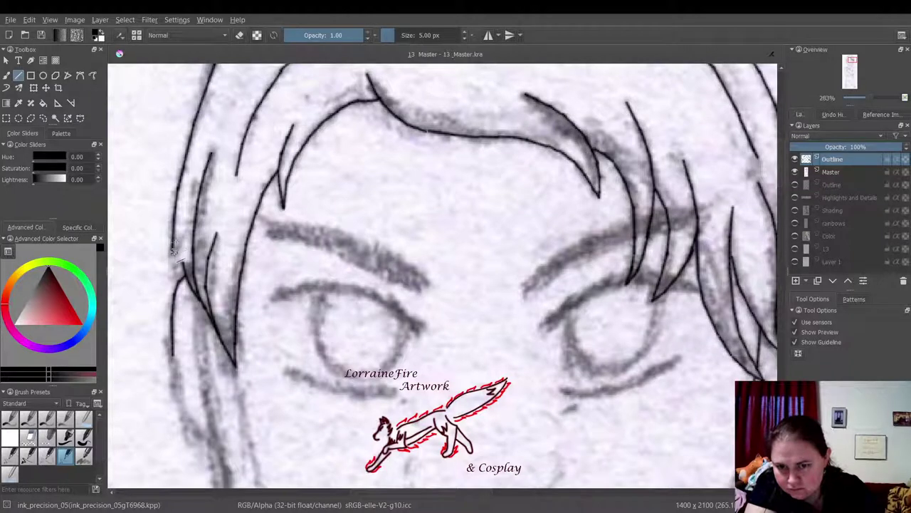
mouse_move(174, 251)
mouse_down()
mouse_move(181, 312)
mouse_move(201, 320)
mouse_move(209, 424)
mouse_up()
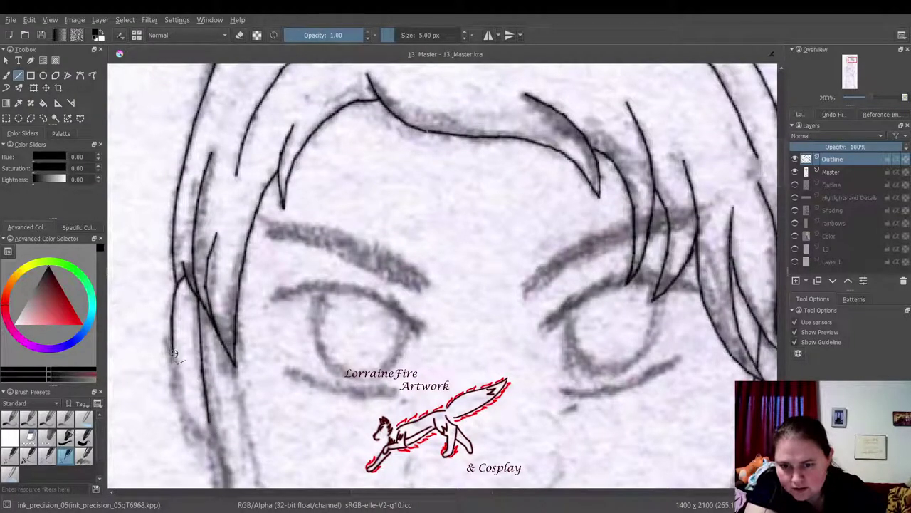
mouse_move(172, 354)
mouse_down()
mouse_move(193, 434)
mouse_move(209, 445)
mouse_up()
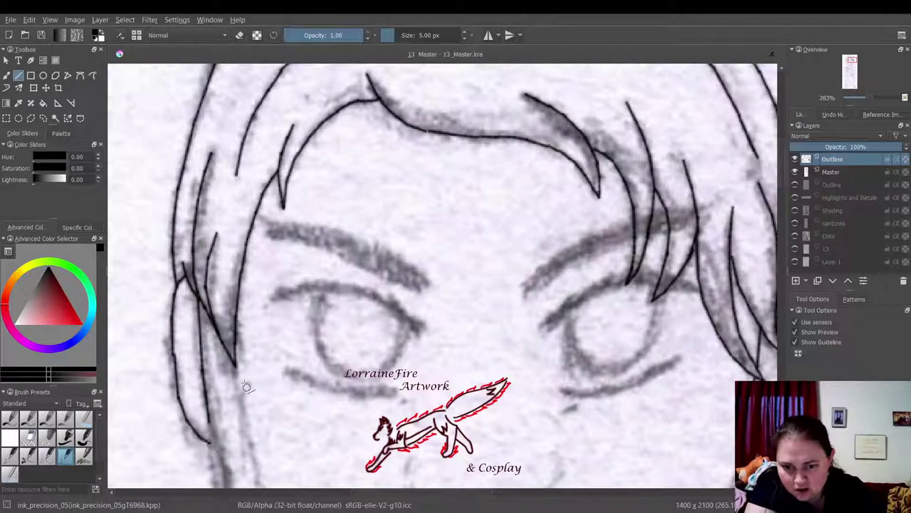
drag(237, 367, 258, 470)
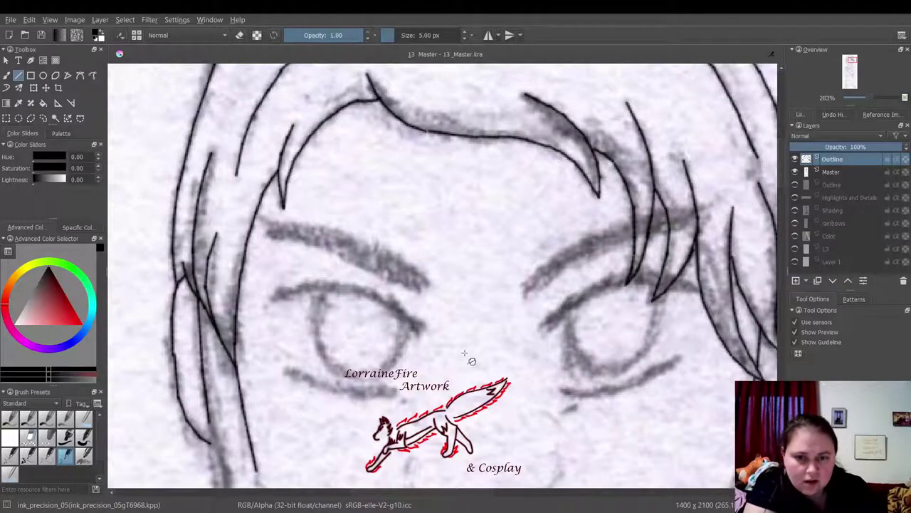
Step: Switch to the Ink_gpen_10 brush and set its size to 5 px
mouse_move(406, 494)
mouse_down()
mouse_move(435, 488)
mouse_move(423, 490)
mouse_up()
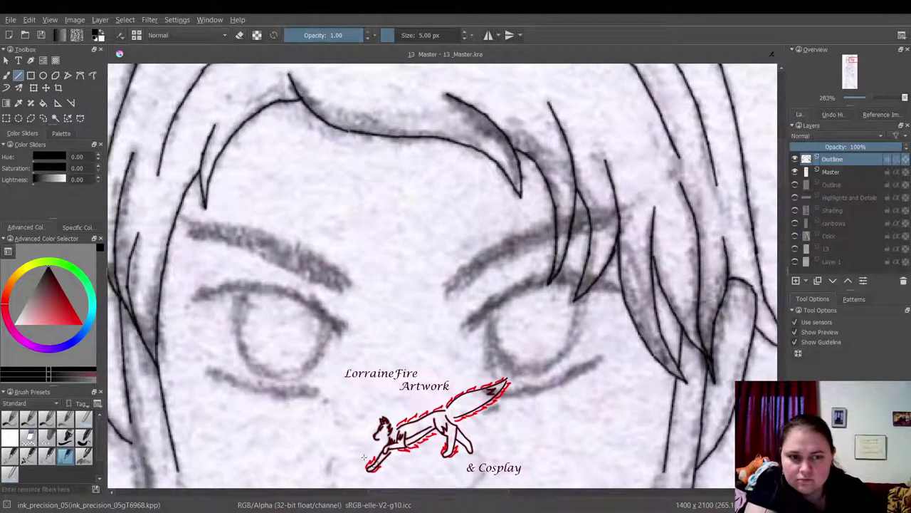
click(14, 459)
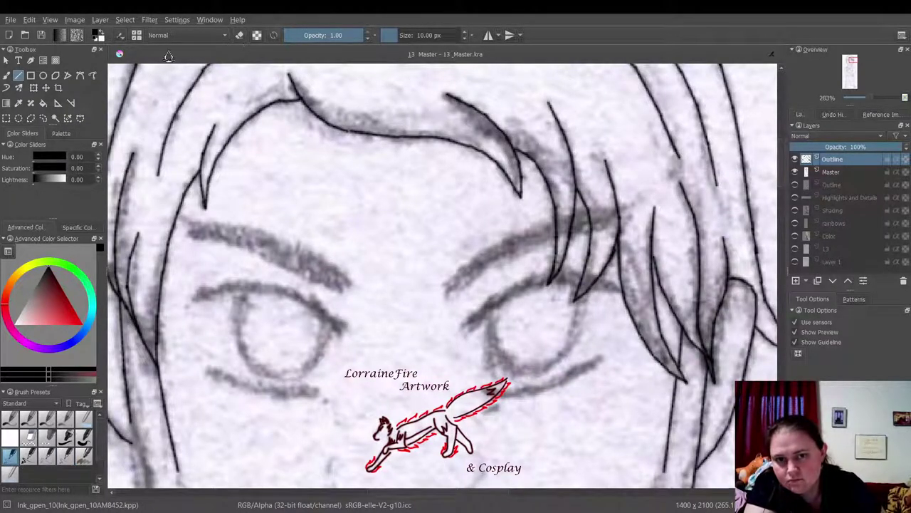
click(464, 39)
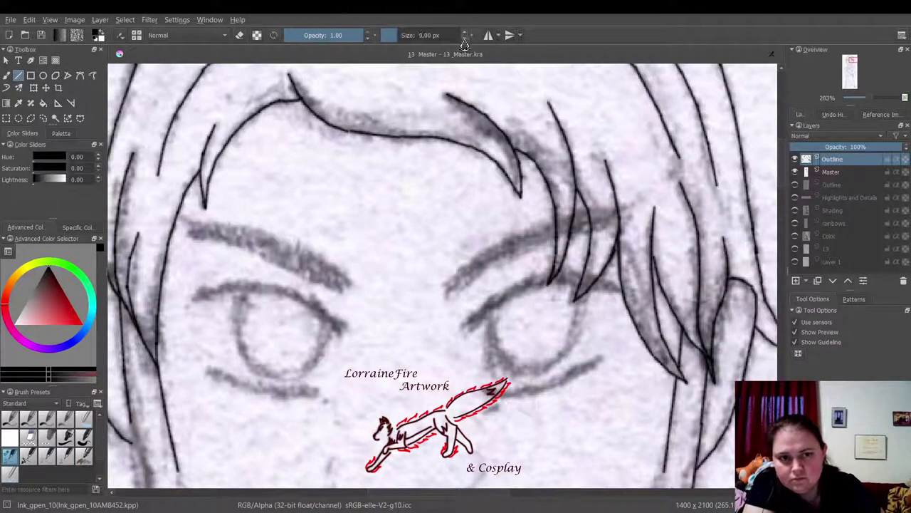
click(465, 39)
click(464, 39)
scroll(464, 39, down, 2)
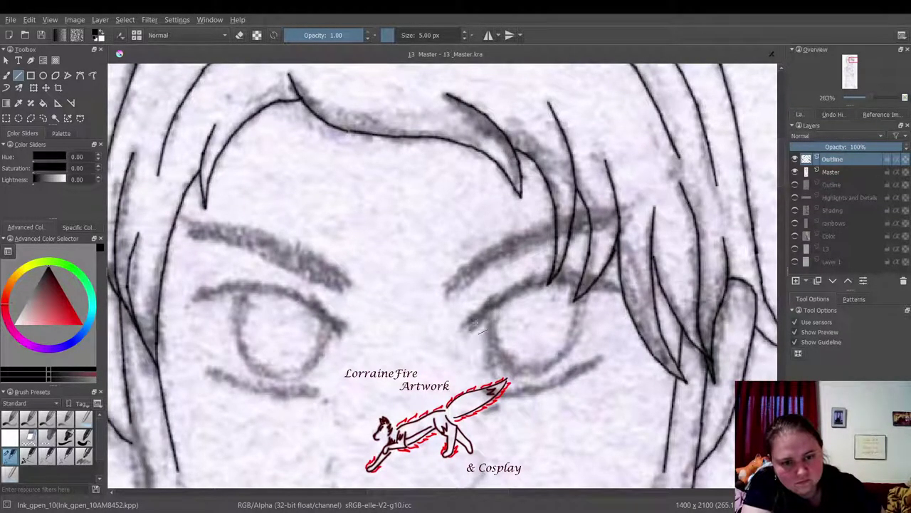
Step: Outline the thick upper eyelid of the right-hand eye with a lower and an upper curve passing between the fringe strands
mouse_move(467, 329)
mouse_down()
mouse_move(512, 297)
mouse_move(578, 283)
mouse_up()
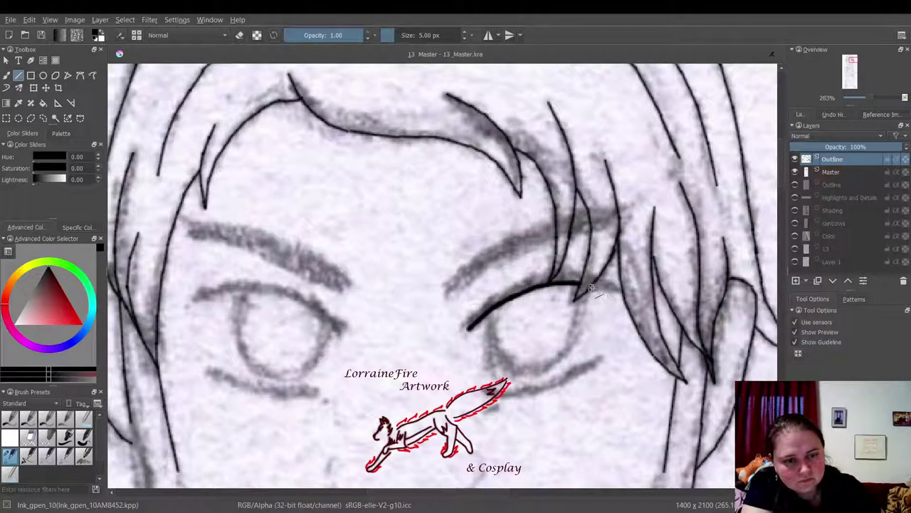
mouse_move(607, 290)
mouse_down()
mouse_move(623, 292)
mouse_move(608, 283)
mouse_move(621, 289)
mouse_up()
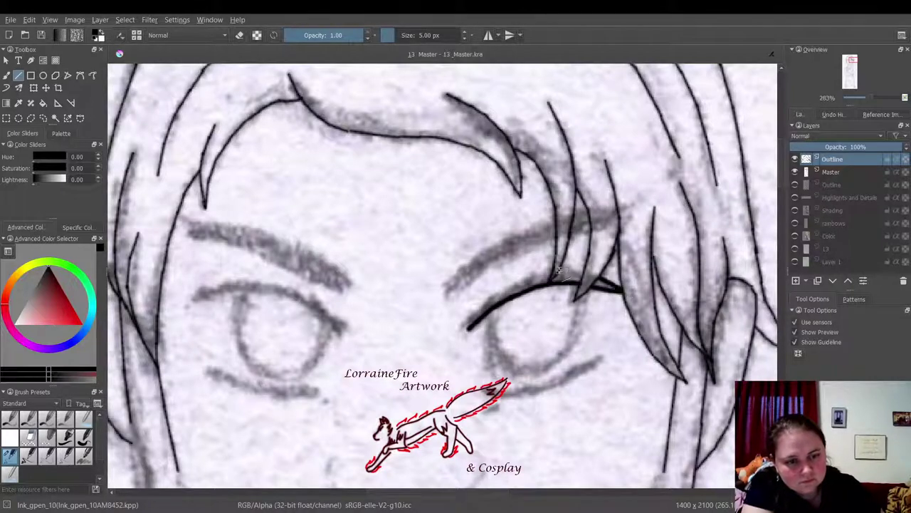
drag(574, 273, 585, 275)
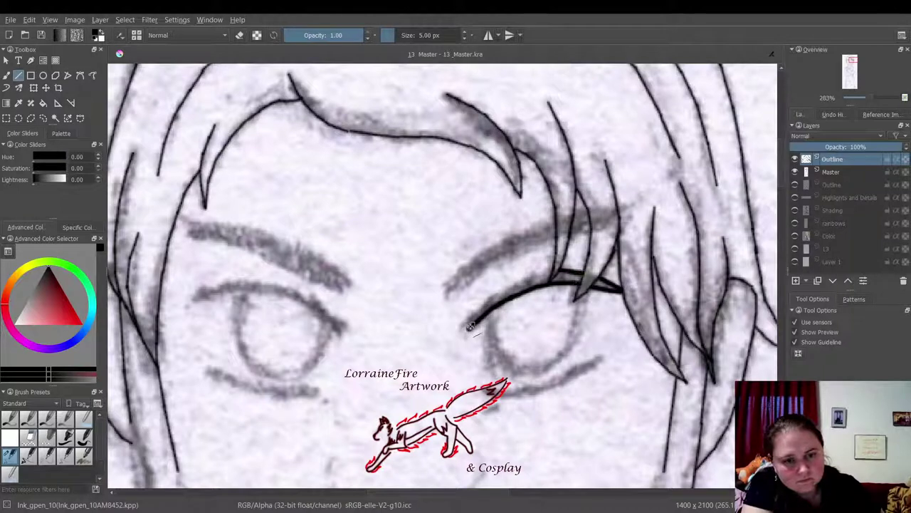
mouse_move(468, 325)
mouse_down()
mouse_move(538, 273)
mouse_move(561, 280)
mouse_move(548, 271)
mouse_up()
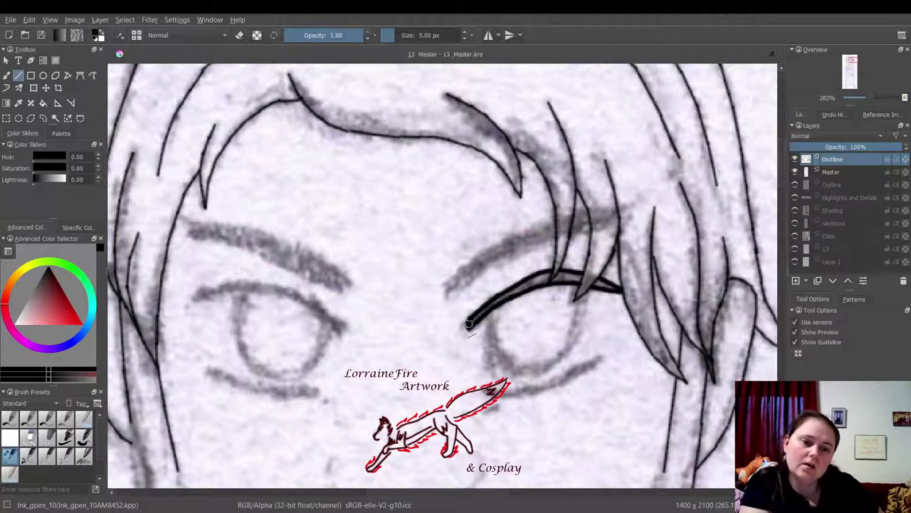
Step: Thicken the inner corner of the right-hand eye's upper lid outline and ink the eye's lower lid line
mouse_move(468, 322)
mouse_down()
mouse_move(488, 298)
mouse_move(540, 276)
mouse_up()
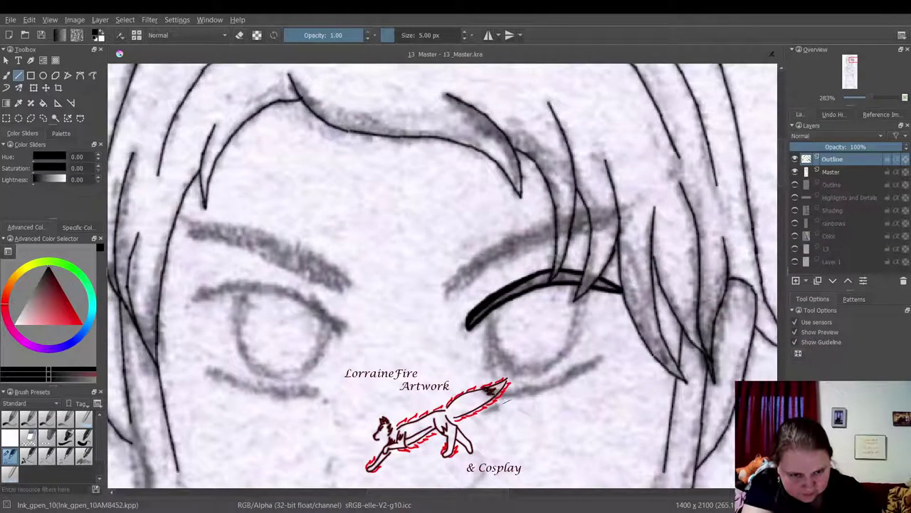
mouse_move(505, 395)
mouse_down()
mouse_move(544, 388)
mouse_move(603, 359)
mouse_up()
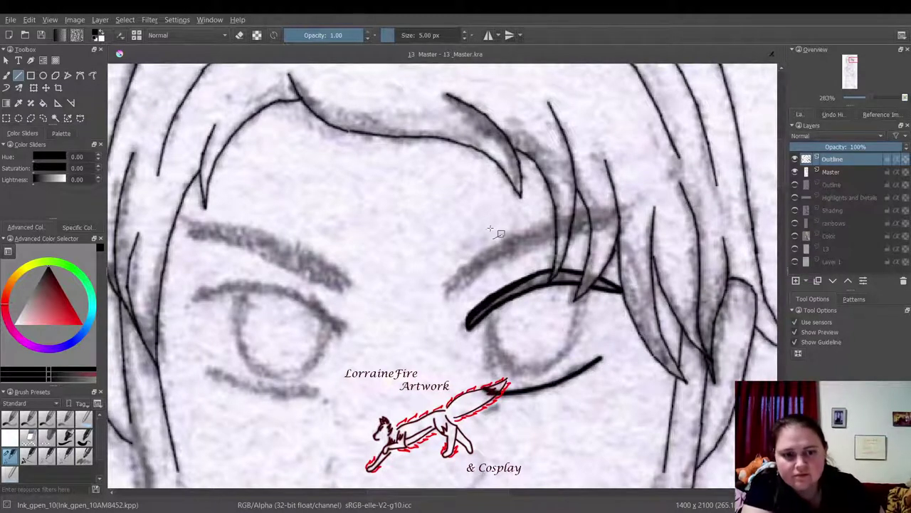
Step: Outline the right-hand eyebrow with an upper and a lower edge, continuing both between the fringe strands
mouse_move(451, 292)
mouse_down()
mouse_move(451, 279)
mouse_move(497, 245)
mouse_move(550, 225)
mouse_up()
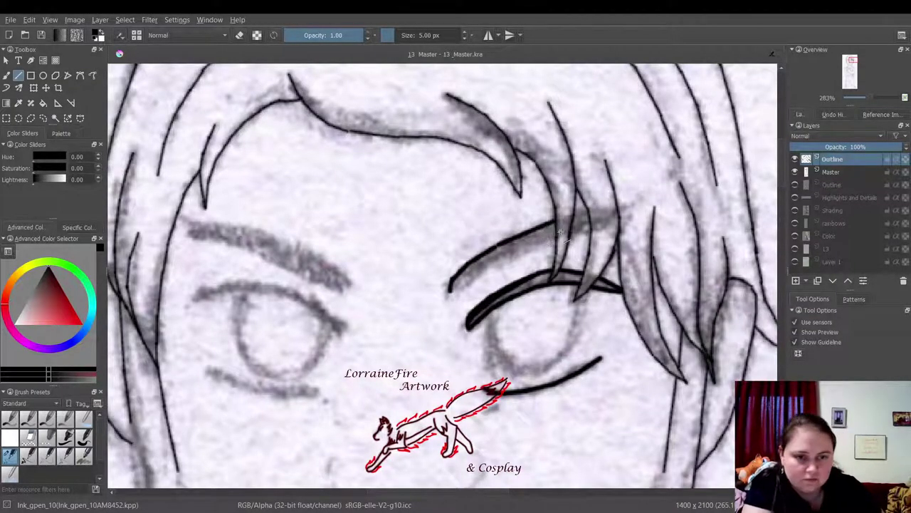
drag(575, 215, 588, 212)
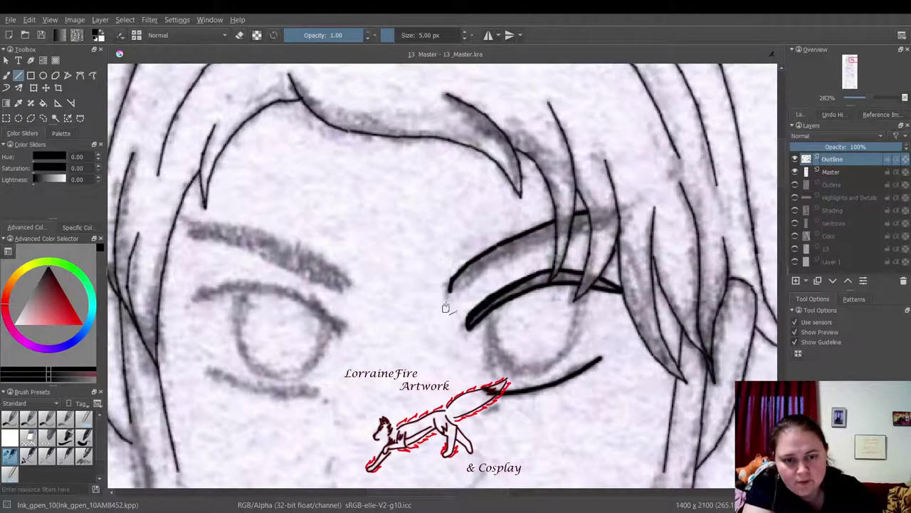
drag(451, 293, 574, 231)
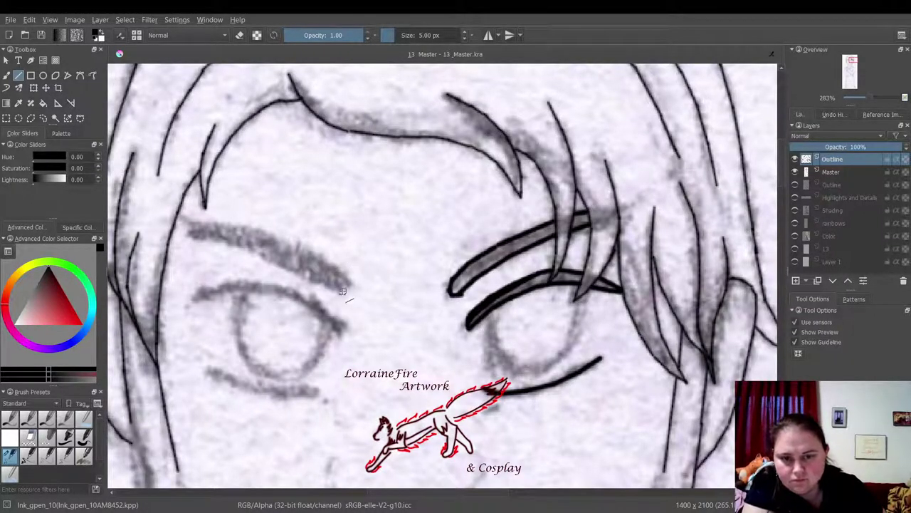
Step: Outline the left-hand eyebrow with a lower and an upper edge and extend its outer end to the hair line
drag(342, 292, 322, 277)
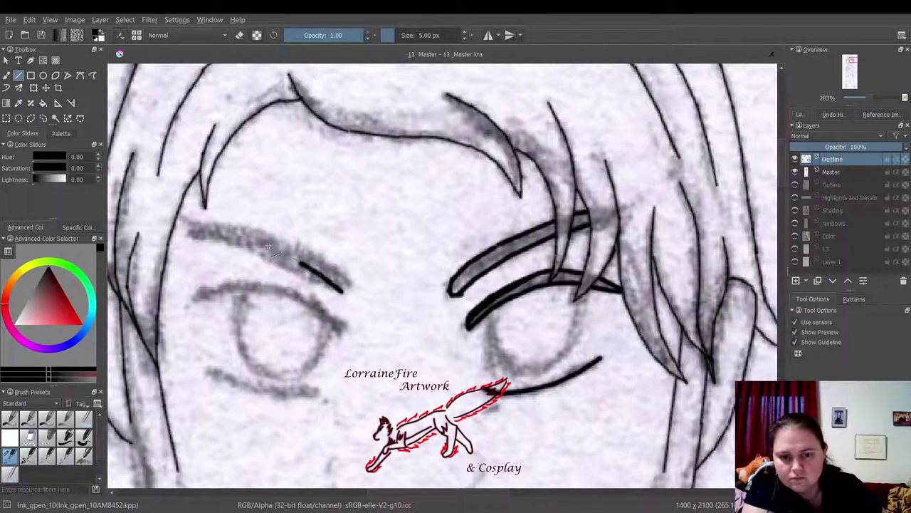
drag(262, 247, 186, 233)
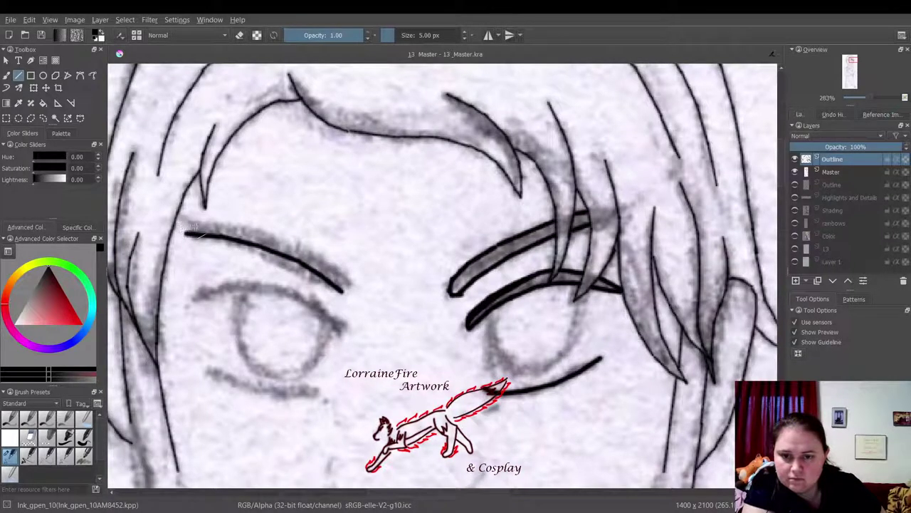
mouse_move(188, 227)
mouse_down()
mouse_move(299, 247)
mouse_move(340, 271)
mouse_move(344, 289)
mouse_up()
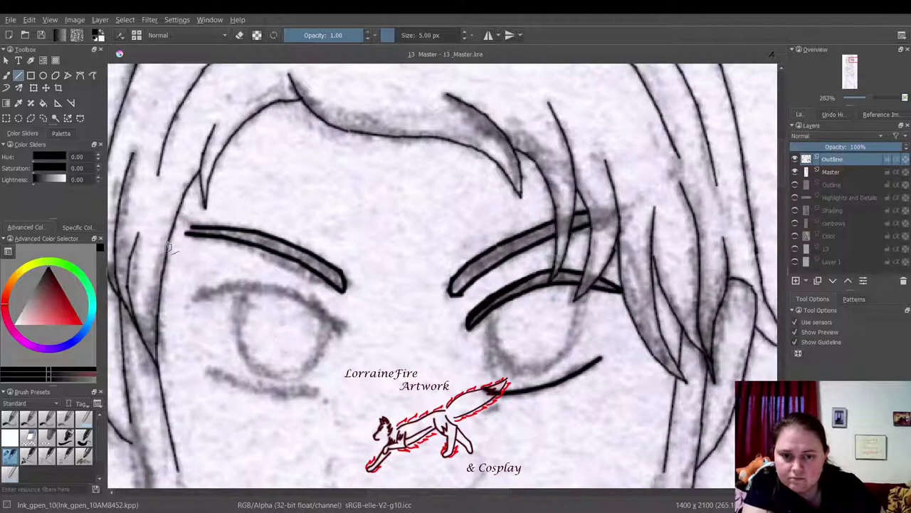
drag(176, 230, 173, 227)
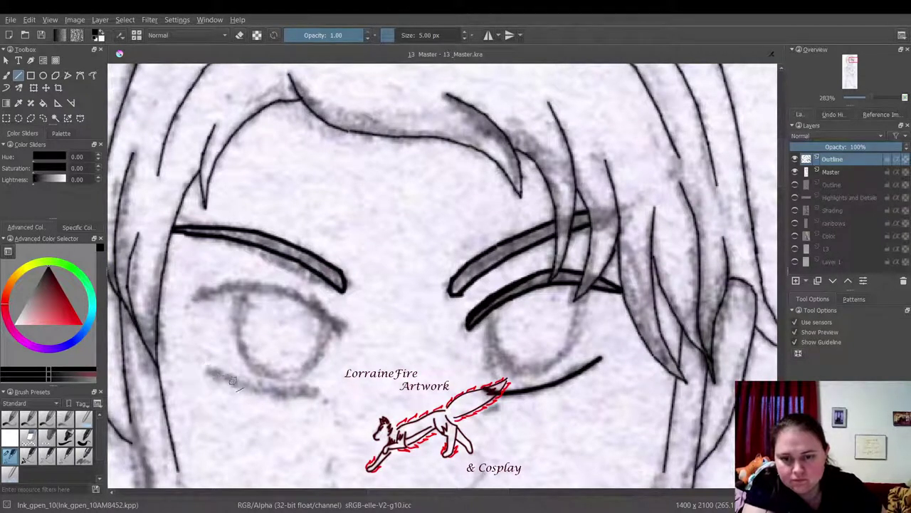
Step: Ink the left-hand eye's lower lid line and outline its thick, tapered upper lid with overlapping curves
mouse_move(232, 380)
mouse_down()
mouse_move(260, 396)
mouse_move(318, 393)
mouse_up()
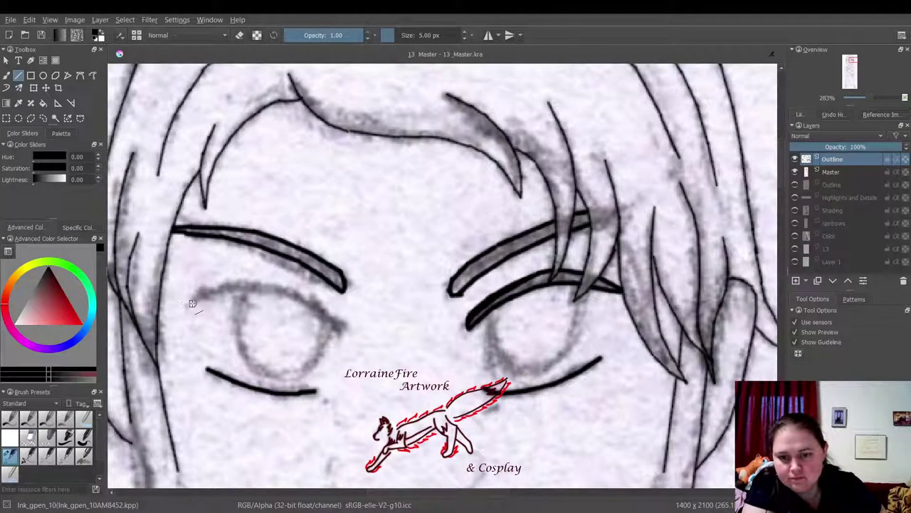
mouse_move(211, 296)
mouse_down()
mouse_move(276, 290)
mouse_move(342, 335)
mouse_up()
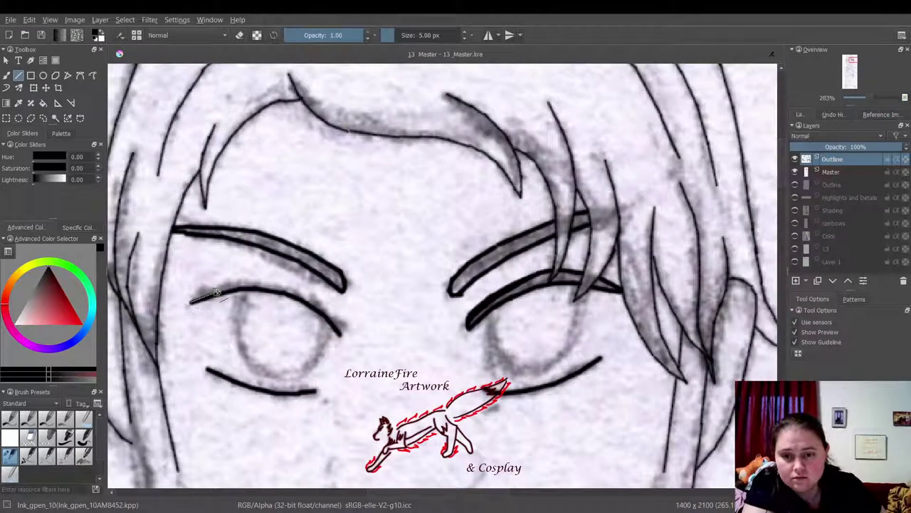
mouse_move(190, 302)
mouse_down()
mouse_move(258, 284)
mouse_move(308, 294)
mouse_up()
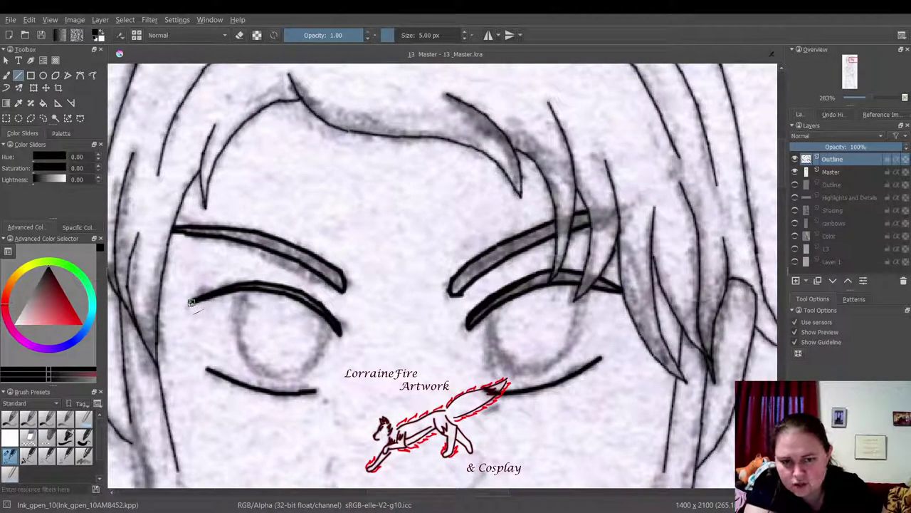
mouse_move(202, 296)
mouse_down()
mouse_move(245, 281)
mouse_move(287, 282)
mouse_move(319, 299)
mouse_move(341, 334)
mouse_up()
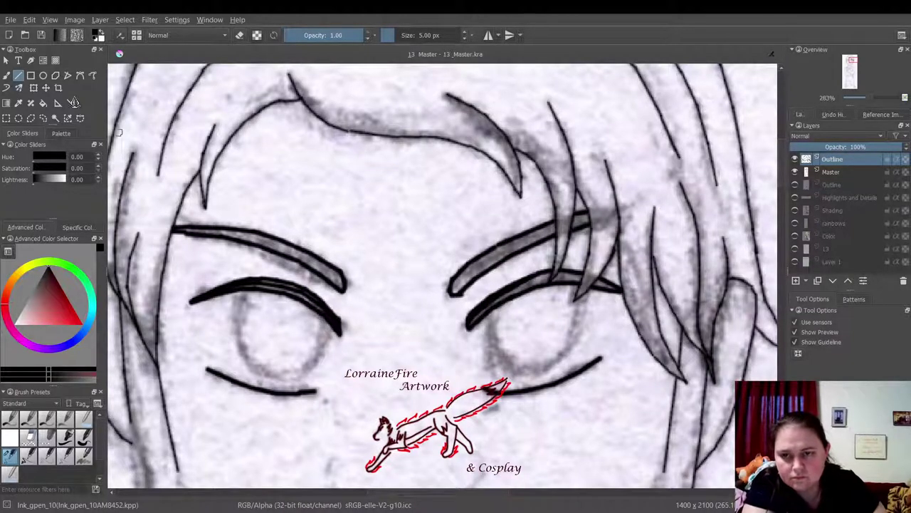
Step: Fill the left-hand eye's upper lid solid black with the Freehand Brush and the Ink_gpen_10 preset
click(9, 436)
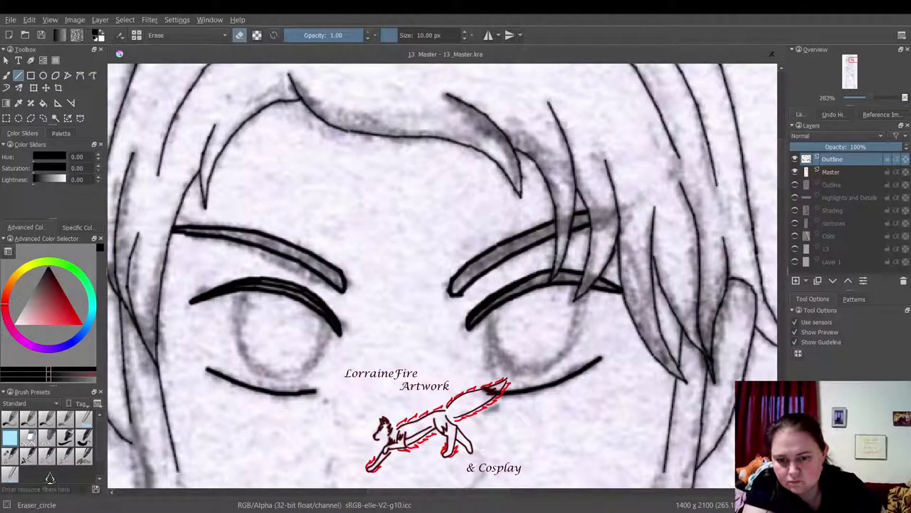
click(10, 454)
click(7, 75)
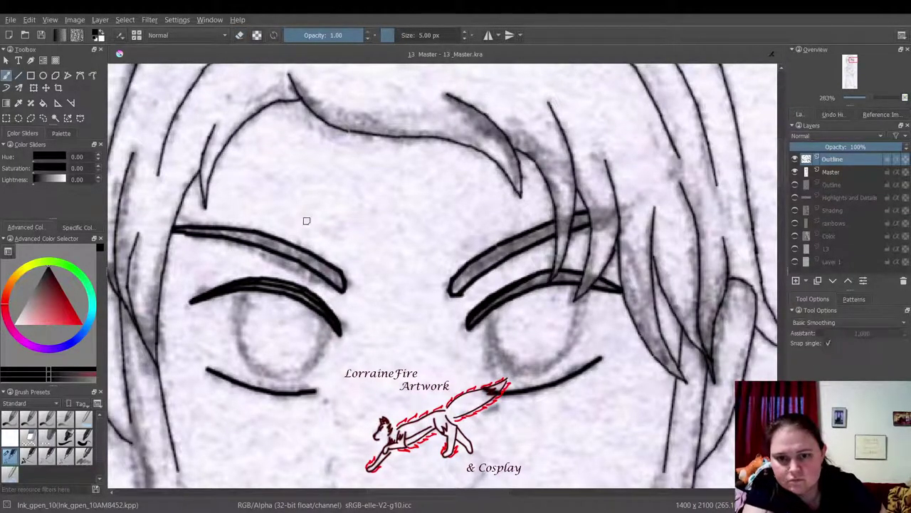
mouse_move(262, 285)
mouse_down()
mouse_move(246, 284)
mouse_move(258, 283)
mouse_up()
Step: Hide the Master layer and fill the right-hand eye's upper lid solid black, including the parts between and beyond the fringe strands
click(796, 172)
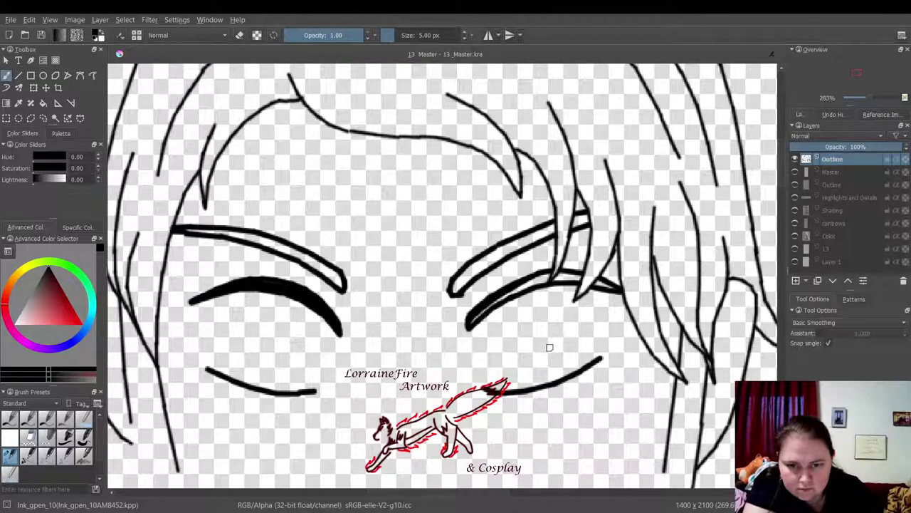
mouse_move(471, 324)
mouse_down()
mouse_move(527, 282)
mouse_move(510, 294)
mouse_move(539, 284)
mouse_up()
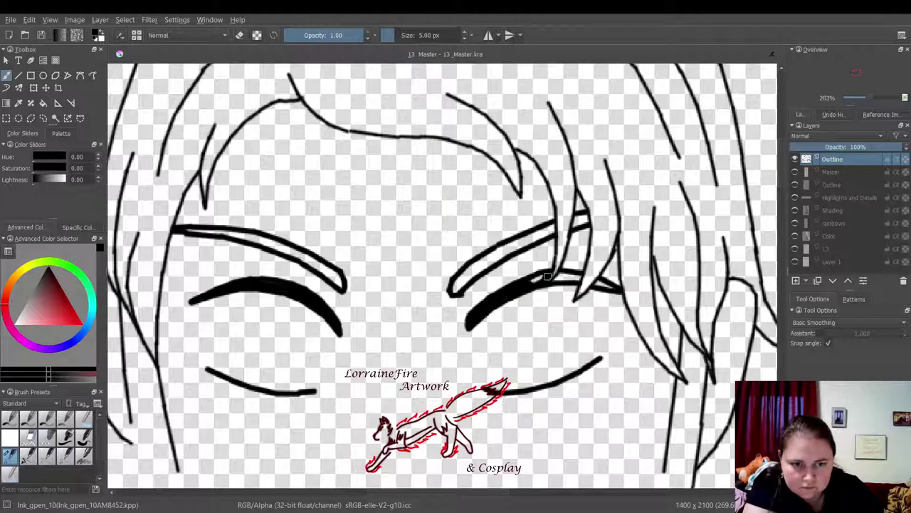
key(ctrl+z)
mouse_move(499, 293)
mouse_down()
mouse_move(489, 296)
mouse_move(533, 274)
mouse_up()
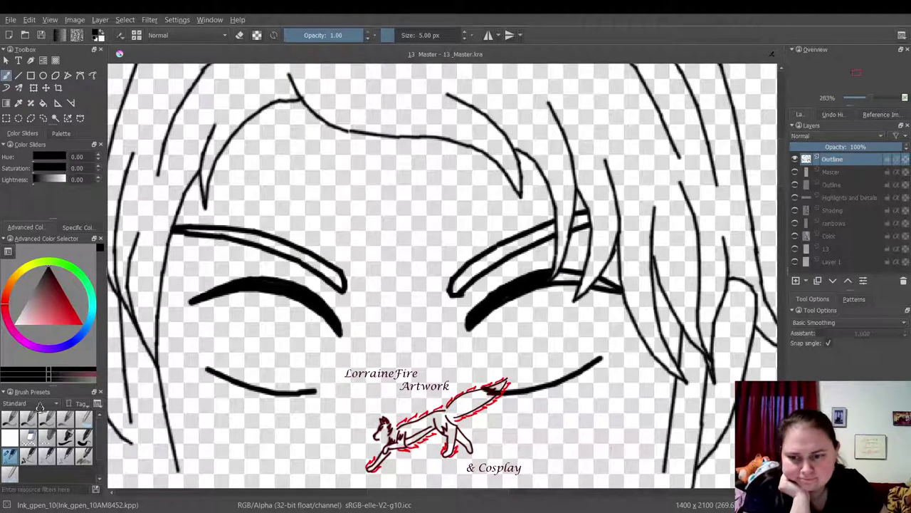
click(10, 437)
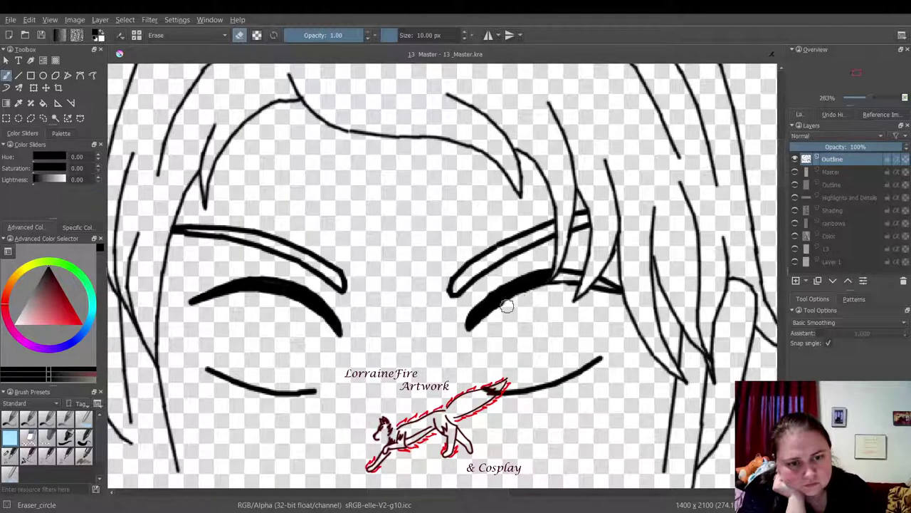
click(9, 455)
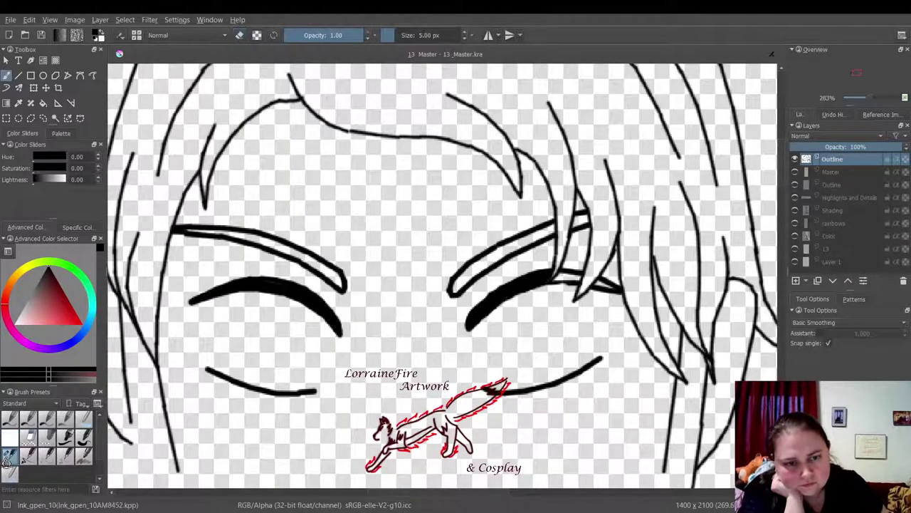
drag(558, 281, 576, 277)
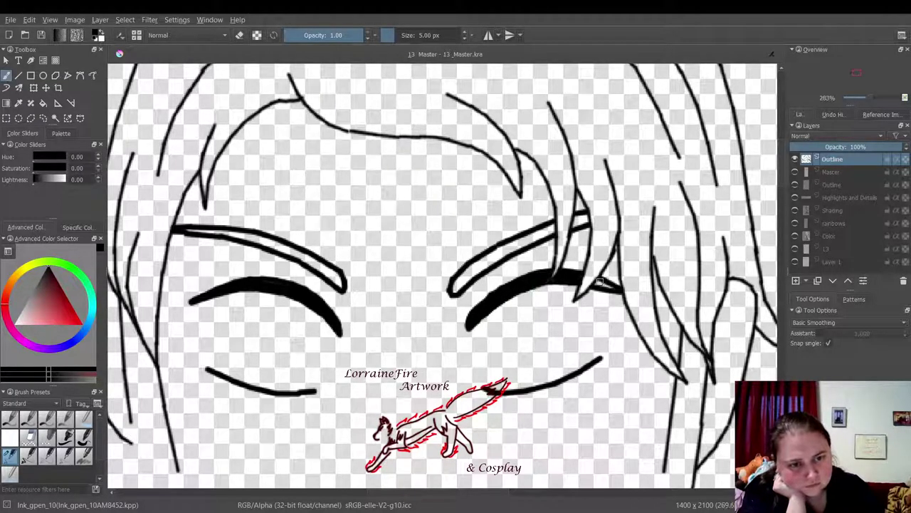
drag(614, 287, 619, 299)
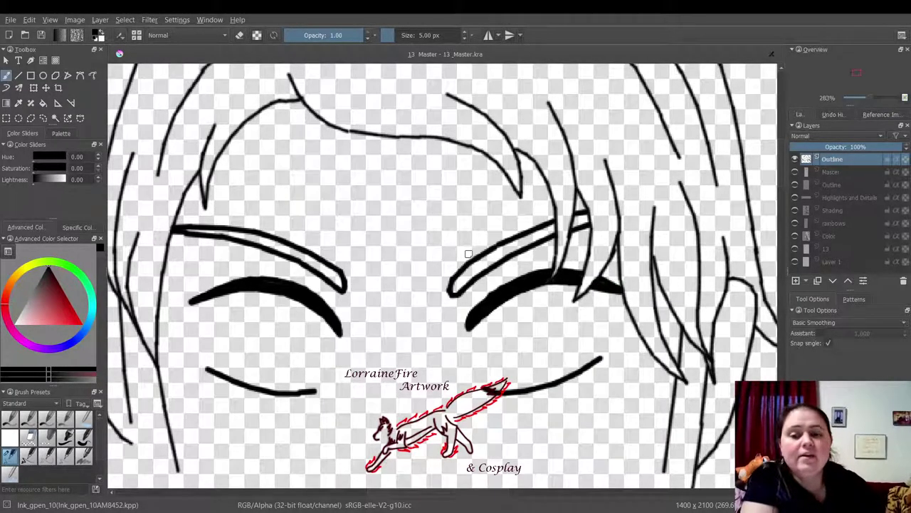
Step: Fill the outlined right-hand and left-hand eyebrows solid black
mouse_move(456, 292)
mouse_down()
mouse_move(483, 261)
mouse_move(465, 279)
mouse_move(506, 254)
mouse_move(466, 271)
mouse_move(524, 240)
mouse_move(494, 250)
mouse_move(586, 220)
mouse_up()
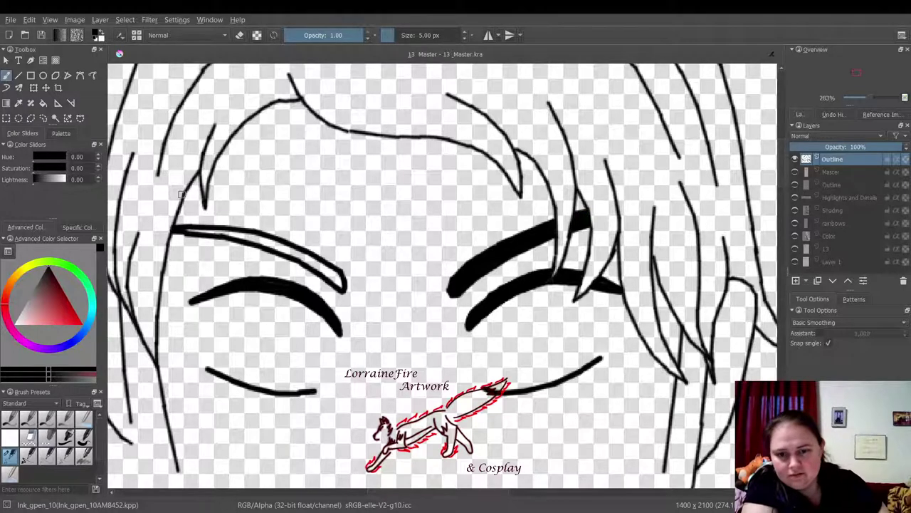
mouse_move(186, 231)
mouse_down()
mouse_move(269, 237)
mouse_move(197, 229)
mouse_move(290, 250)
mouse_move(266, 238)
mouse_move(284, 245)
mouse_move(257, 235)
mouse_move(326, 264)
mouse_move(329, 274)
mouse_move(310, 263)
mouse_move(333, 272)
mouse_up()
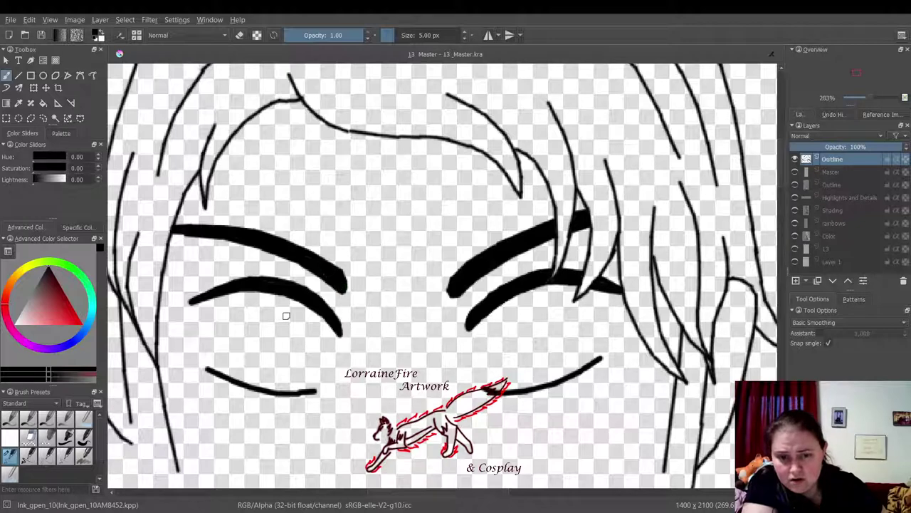
click(10, 437)
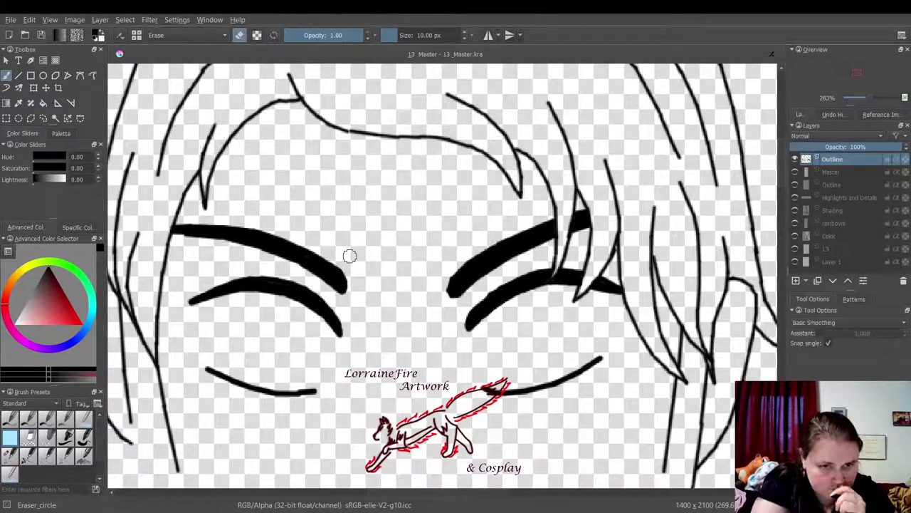
Step: Show the Master layer again and touch up the remaining gaps in both upper eyelids with the Ink_gpen_10 freehand brush
click(795, 172)
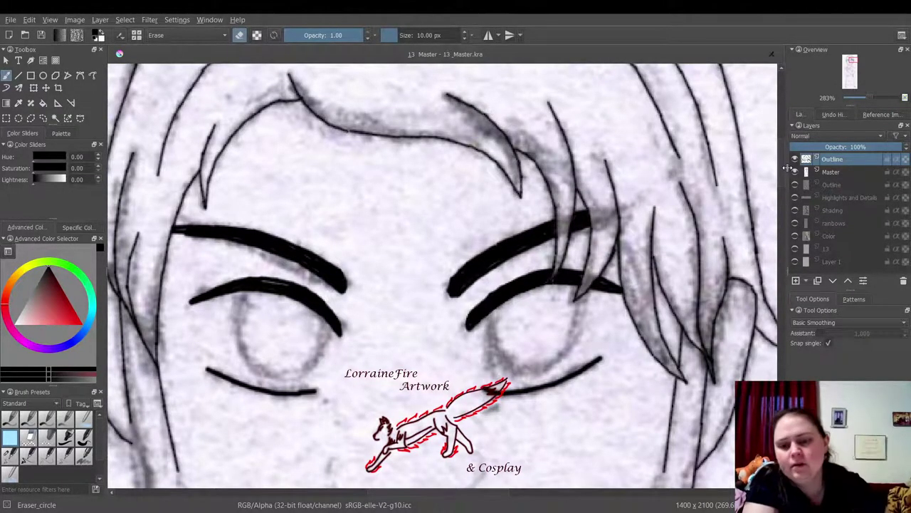
click(65, 456)
click(18, 75)
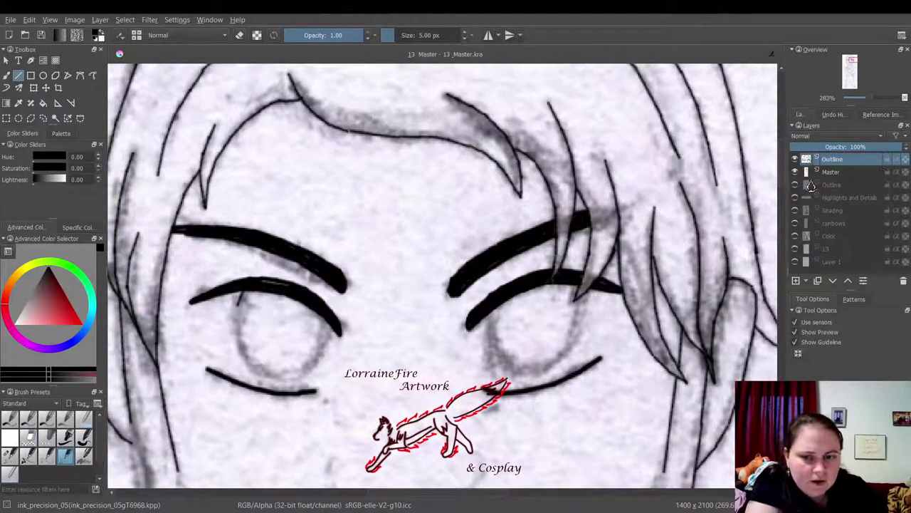
click(10, 455)
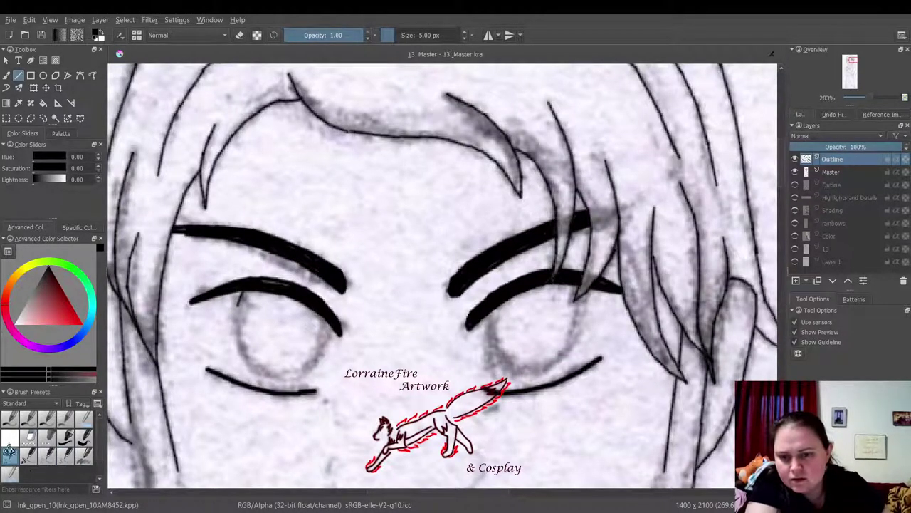
click(7, 75)
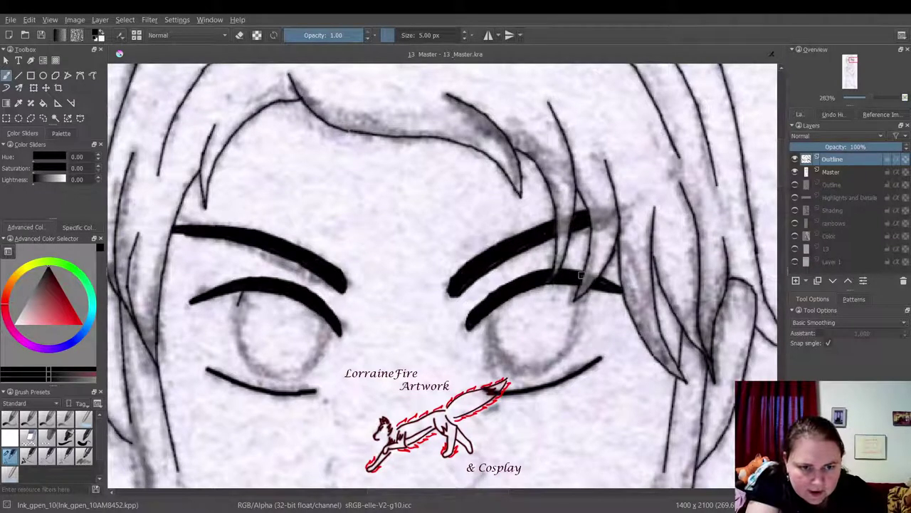
drag(601, 283, 622, 291)
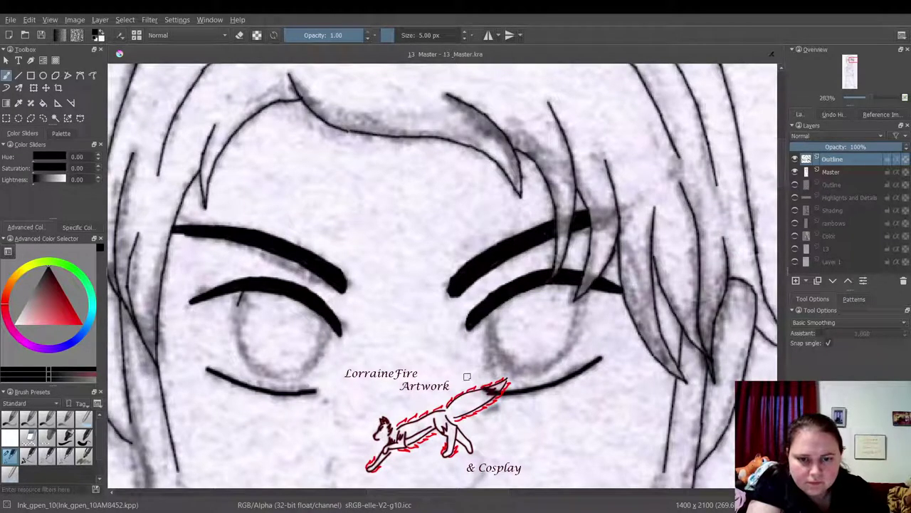
Step: Outline the round irises of both eyes below the upper lids using the ink_precision_05 brush and the Line tool
click(65, 456)
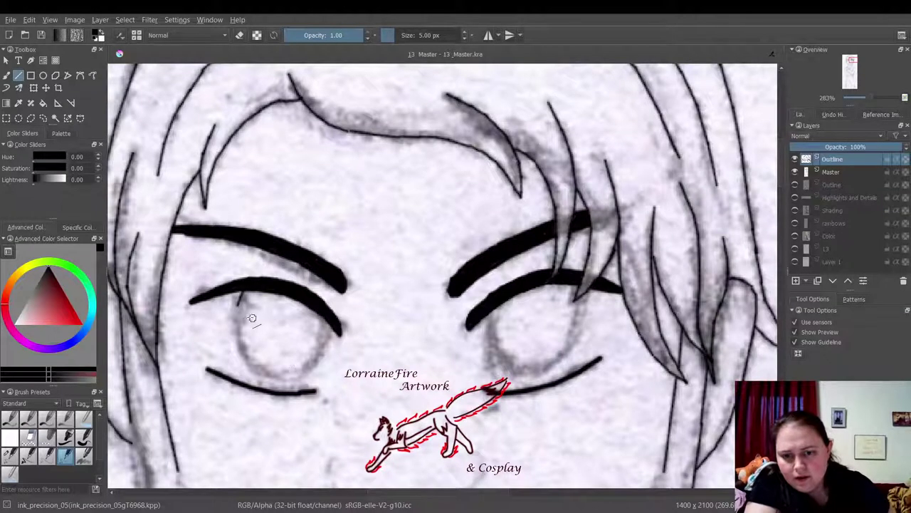
mouse_move(238, 304)
mouse_down()
mouse_move(244, 359)
mouse_move(262, 376)
mouse_move(285, 380)
mouse_move(317, 364)
mouse_move(330, 312)
mouse_up()
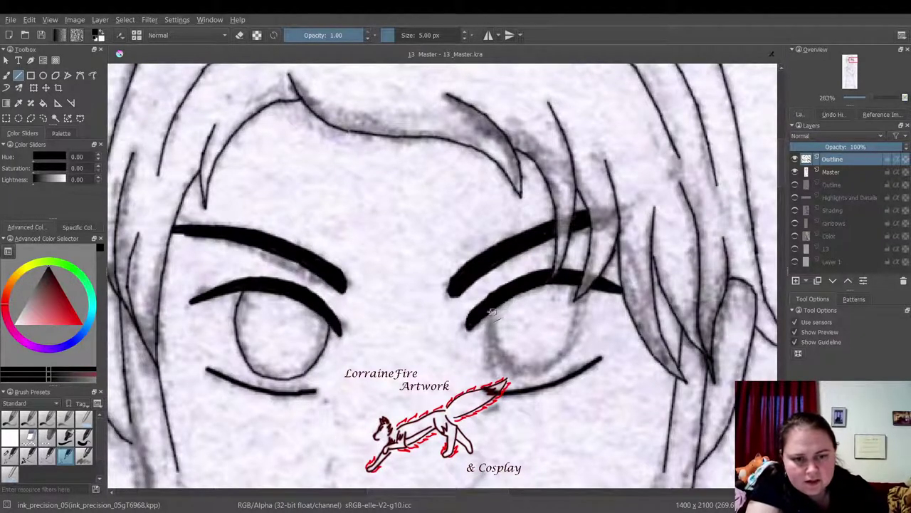
mouse_move(489, 313)
mouse_down()
mouse_move(504, 366)
mouse_move(532, 375)
mouse_move(569, 350)
mouse_move(578, 298)
mouse_up()
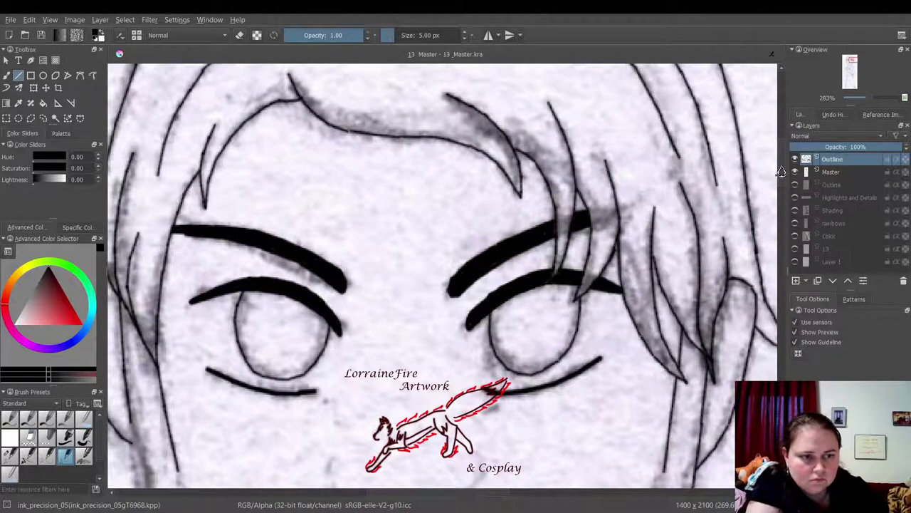
Step: Trace the two nostril sides, the nose's lower curve and the mouth line on the Outline layer with ink_precision_05
scroll(779, 171, down, 5)
scroll(780, 205, up, 1)
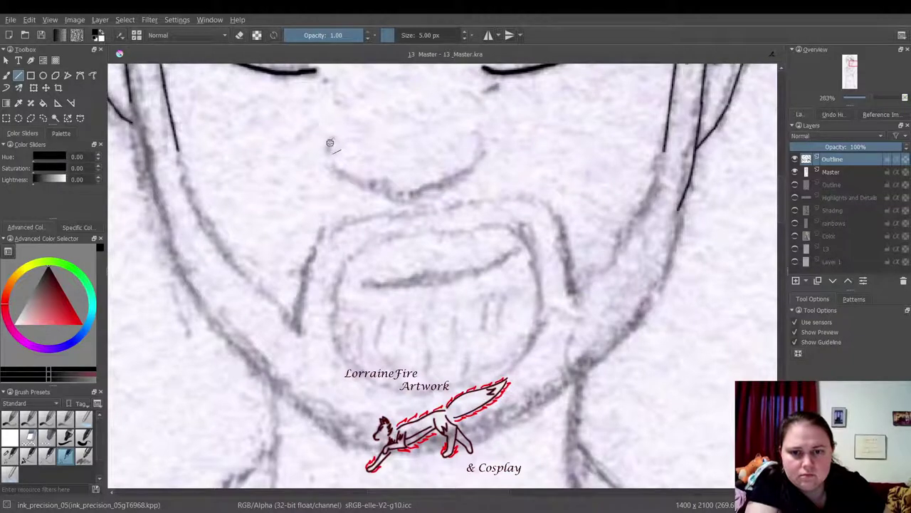
drag(331, 138, 327, 157)
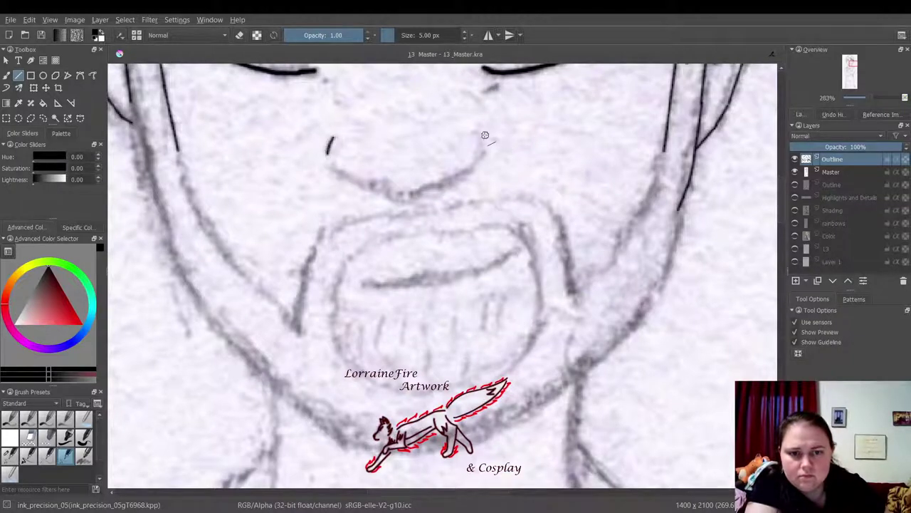
drag(483, 142, 482, 144)
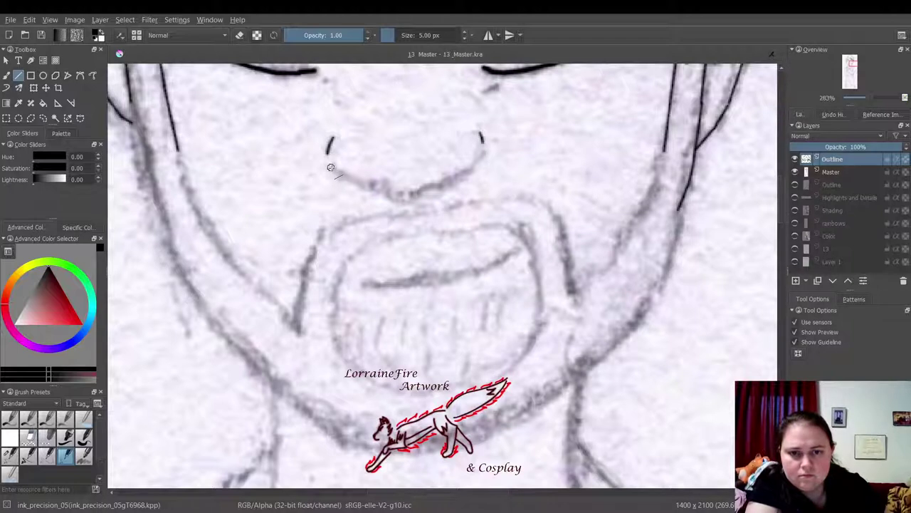
mouse_move(333, 169)
mouse_down()
mouse_move(392, 192)
mouse_move(418, 191)
mouse_move(472, 170)
mouse_move(485, 151)
mouse_up()
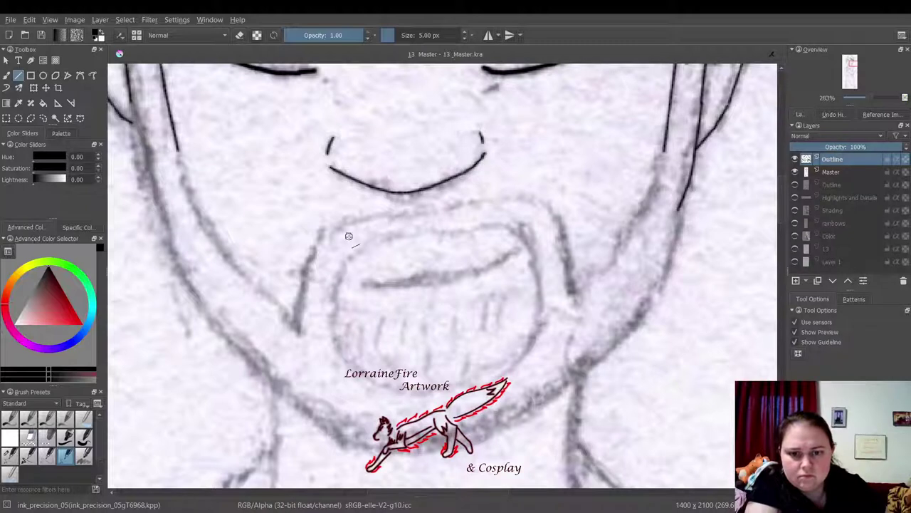
mouse_move(385, 287)
mouse_down()
mouse_move(468, 273)
mouse_move(524, 247)
mouse_up()
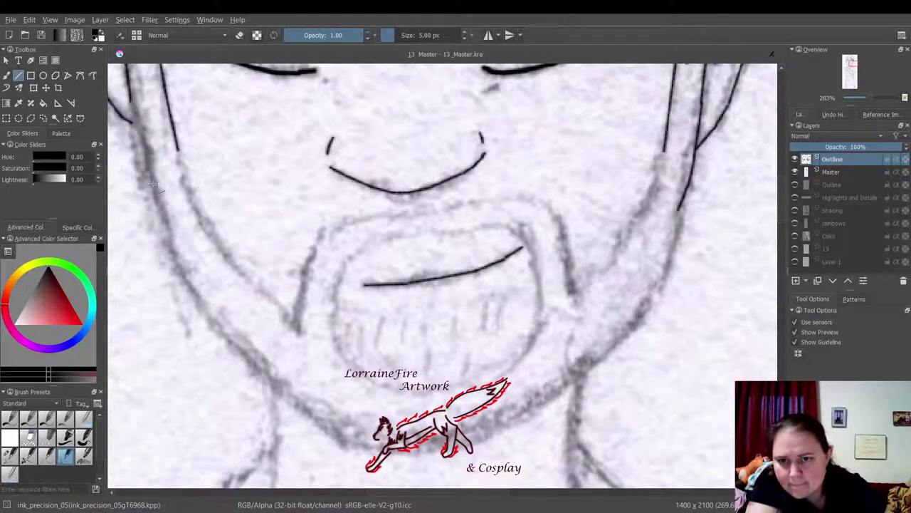
Step: Trace the upper part of the left-hand jaw and the beard's inner cheek edge down to its pointed corner beside the mouth
mouse_move(148, 182)
mouse_down()
mouse_move(175, 251)
mouse_move(169, 244)
mouse_up()
drag(188, 285, 193, 294)
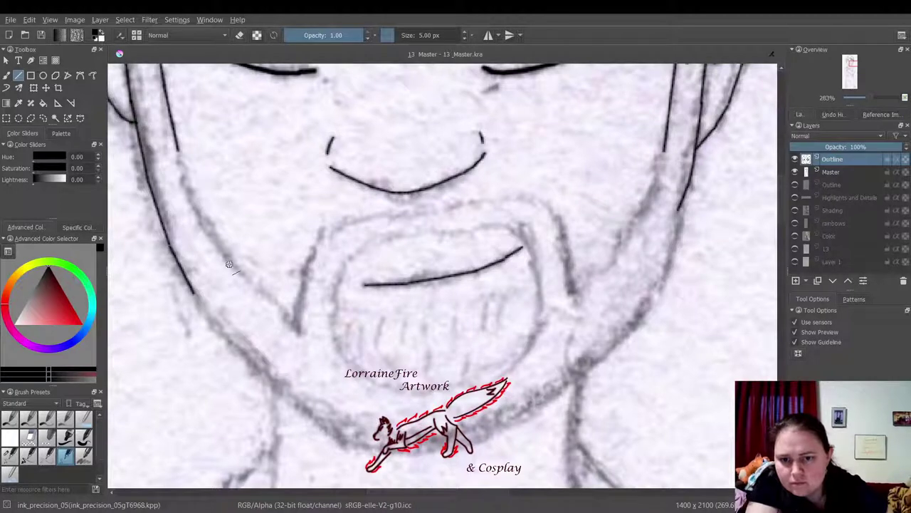
mouse_move(231, 260)
mouse_down()
mouse_move(194, 202)
mouse_move(176, 144)
mouse_up()
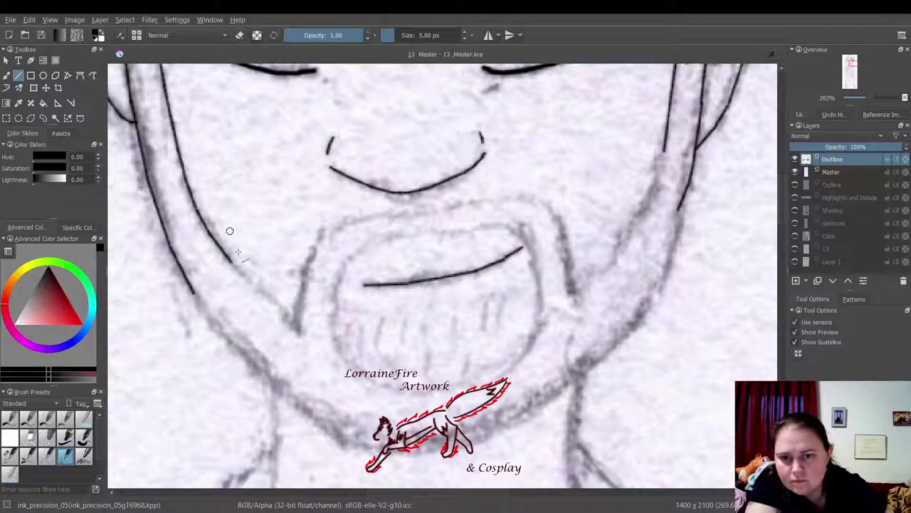
drag(299, 332, 230, 262)
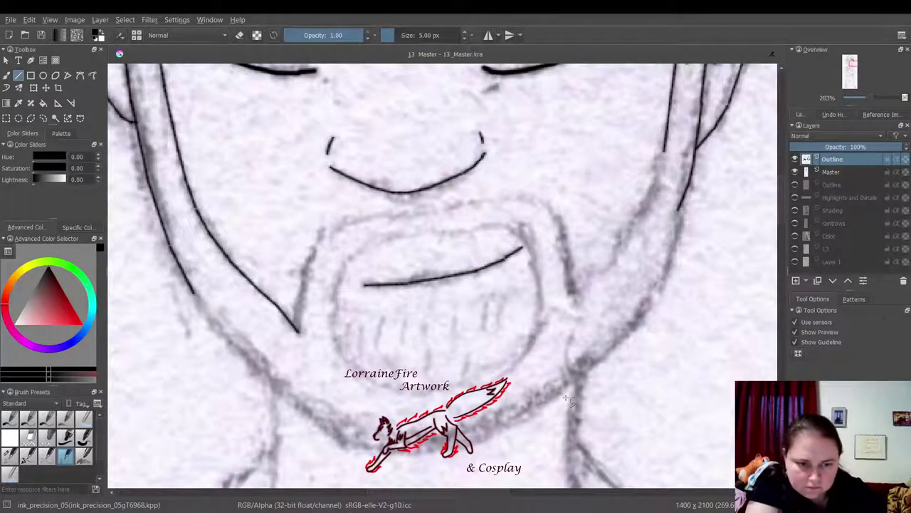
Step: Trace the right-hand jaw, erasing and redrawing its join below the ear, and add the beard's inner edge across that cheek
drag(566, 385, 560, 392)
mouse_move(602, 358)
mouse_down()
mouse_move(671, 274)
mouse_move(693, 179)
mouse_up()
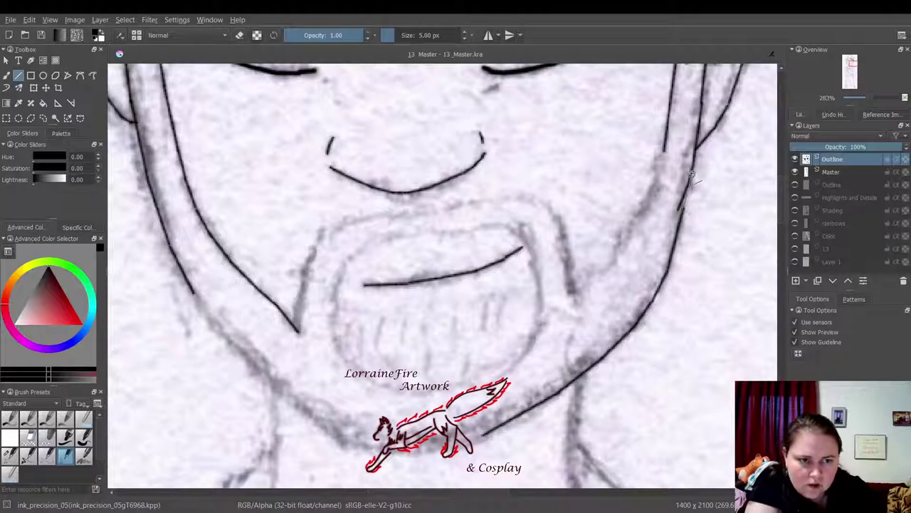
click(10, 440)
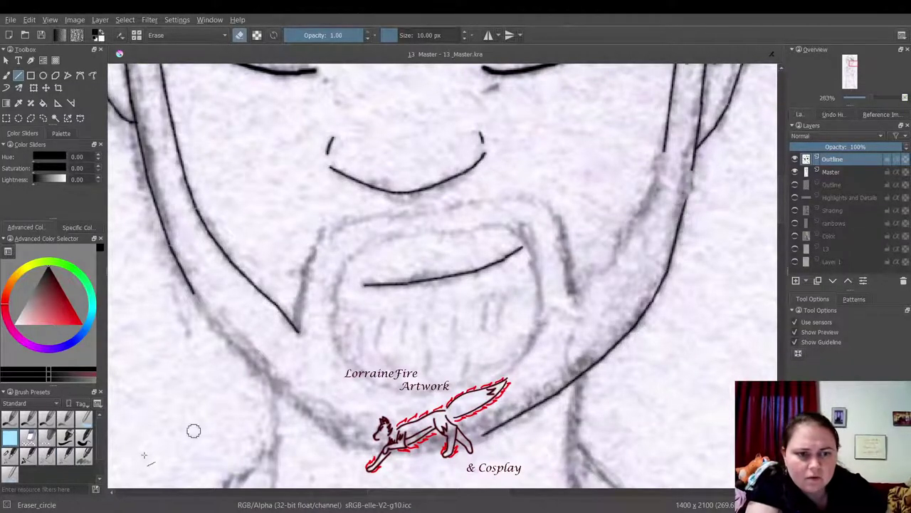
click(65, 460)
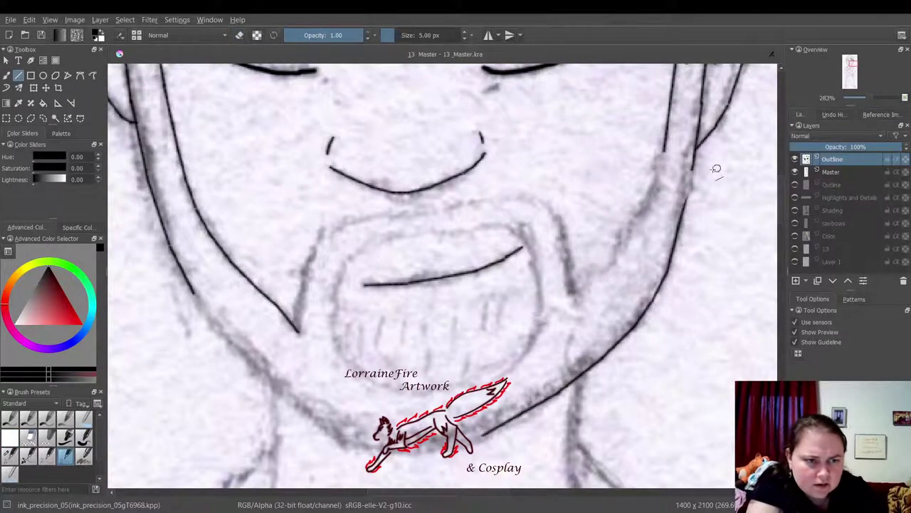
drag(693, 167, 684, 213)
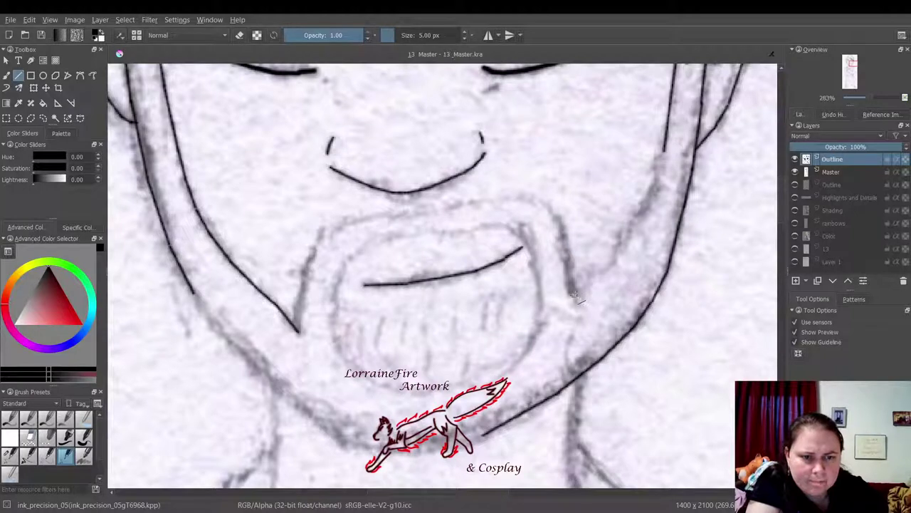
mouse_move(574, 292)
mouse_down()
mouse_move(615, 263)
mouse_move(671, 145)
mouse_up()
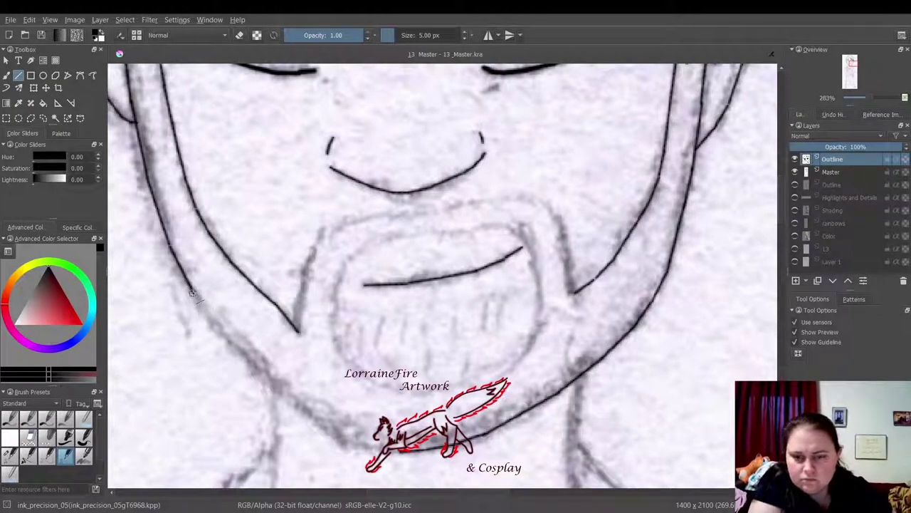
Step: Continue the left-hand jaw outline down to the chin and connect it with the right-hand side
drag(197, 296, 223, 332)
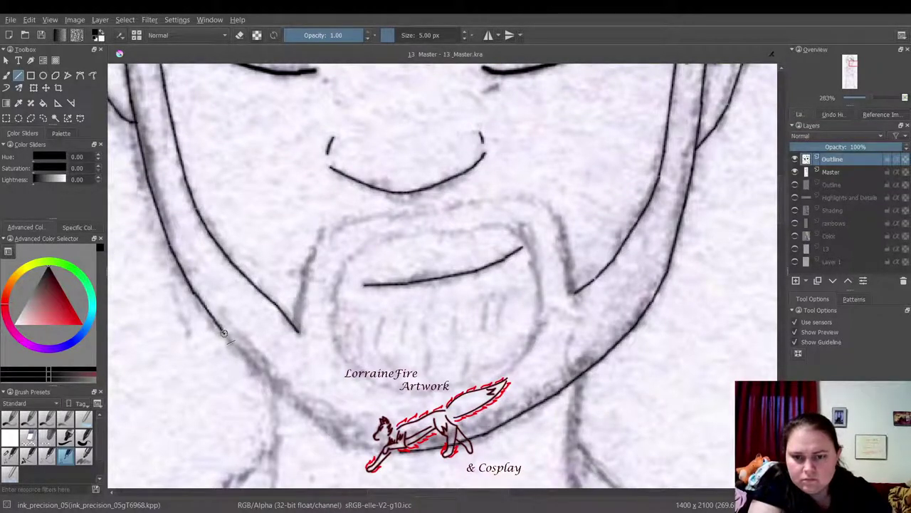
mouse_move(264, 375)
mouse_down()
mouse_move(304, 415)
mouse_move(375, 448)
mouse_up()
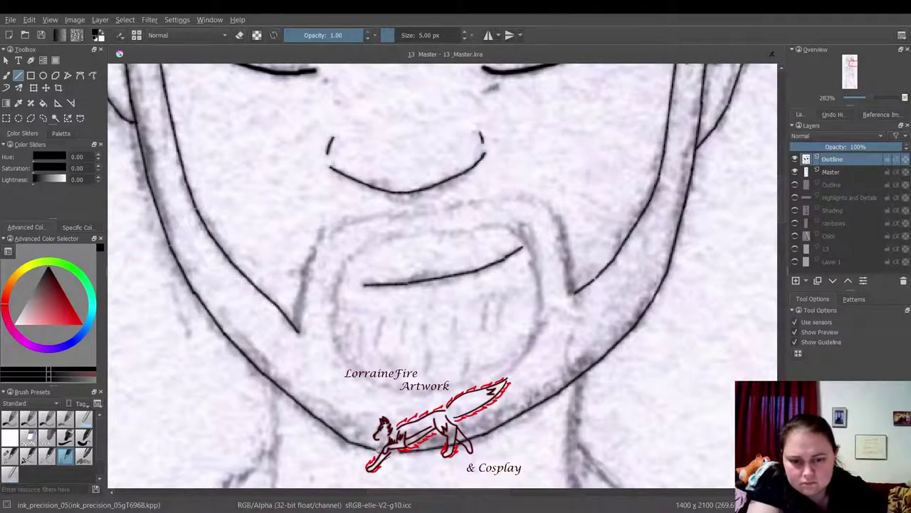
drag(403, 453, 419, 449)
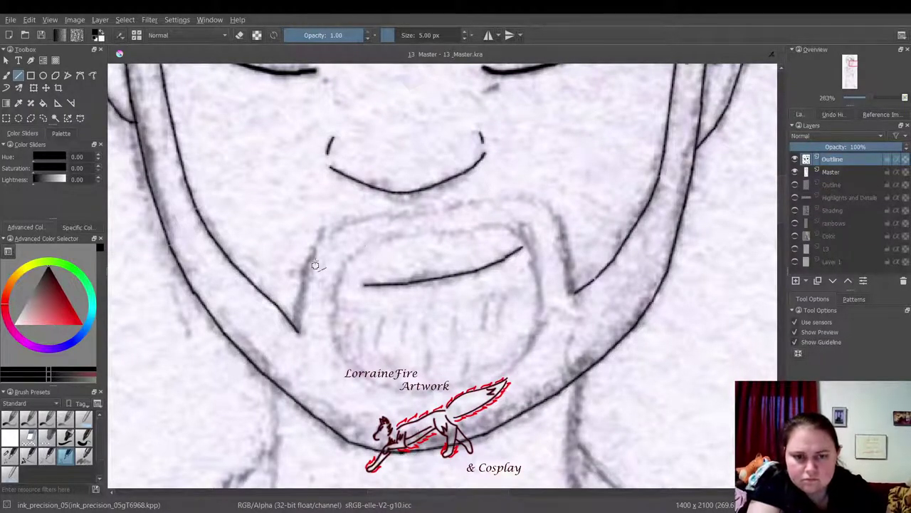
Step: Outline the moustache's outer edge between both beard corners and the left-hand inner edge of the beard around the mouth
mouse_move(327, 229)
mouse_down()
mouse_move(309, 258)
mouse_move(297, 322)
mouse_up()
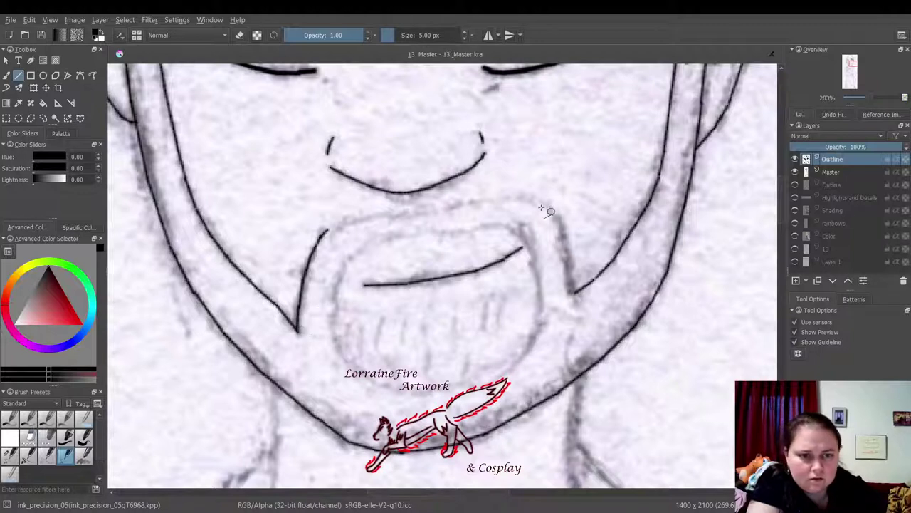
mouse_move(472, 203)
mouse_down()
mouse_move(516, 197)
mouse_move(548, 209)
mouse_move(568, 239)
mouse_move(573, 293)
mouse_up()
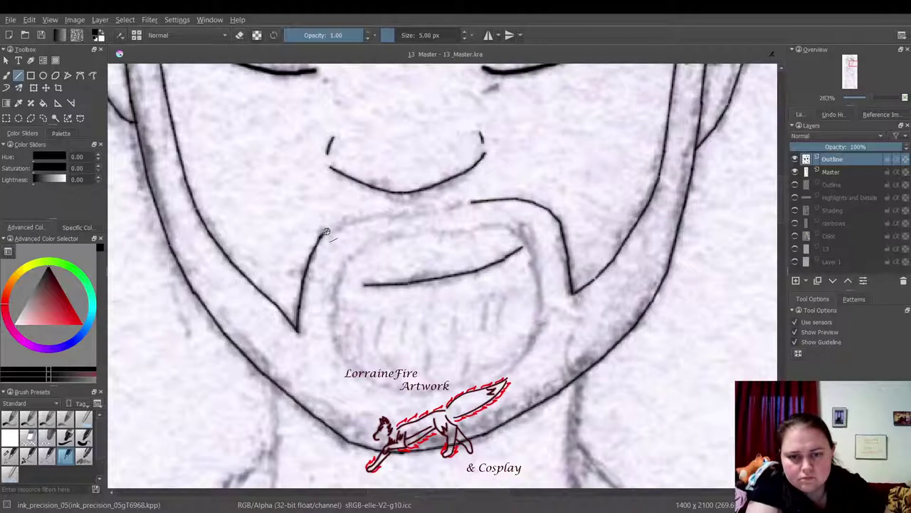
mouse_move(327, 231)
mouse_down()
mouse_move(370, 217)
mouse_move(483, 199)
mouse_move(490, 206)
mouse_up()
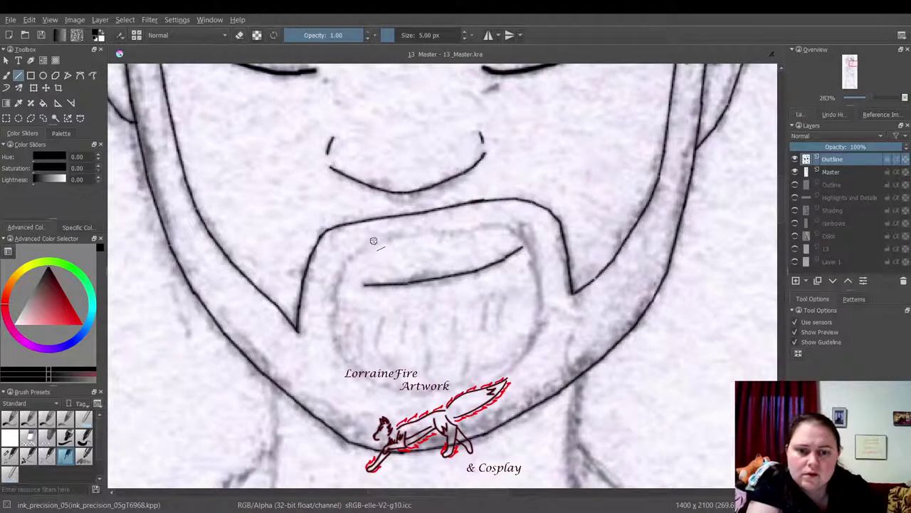
mouse_move(374, 239)
mouse_down()
mouse_move(339, 262)
mouse_move(332, 322)
mouse_move(349, 367)
mouse_move(390, 390)
mouse_up()
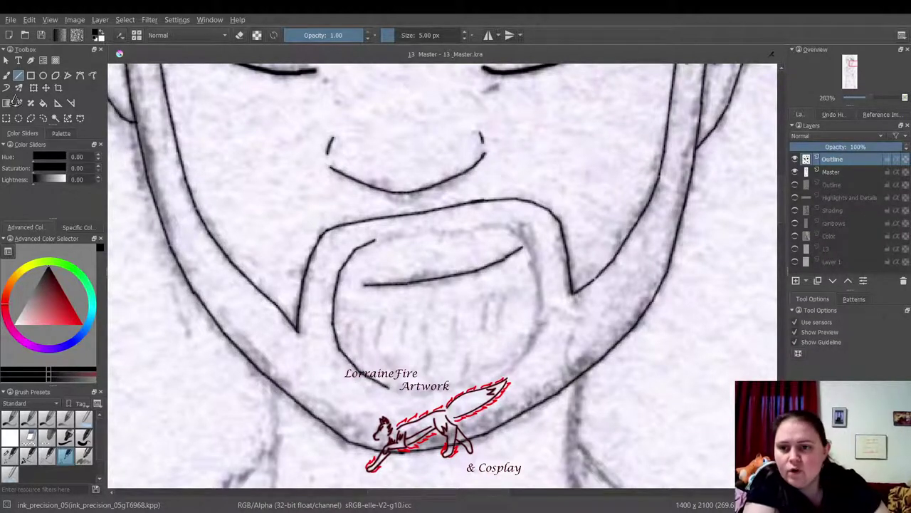
Step: Erase the angular bend at the chin's left-hand side with Eraser_circle and redraw it as a smoother curve with ink_precision_05
click(11, 440)
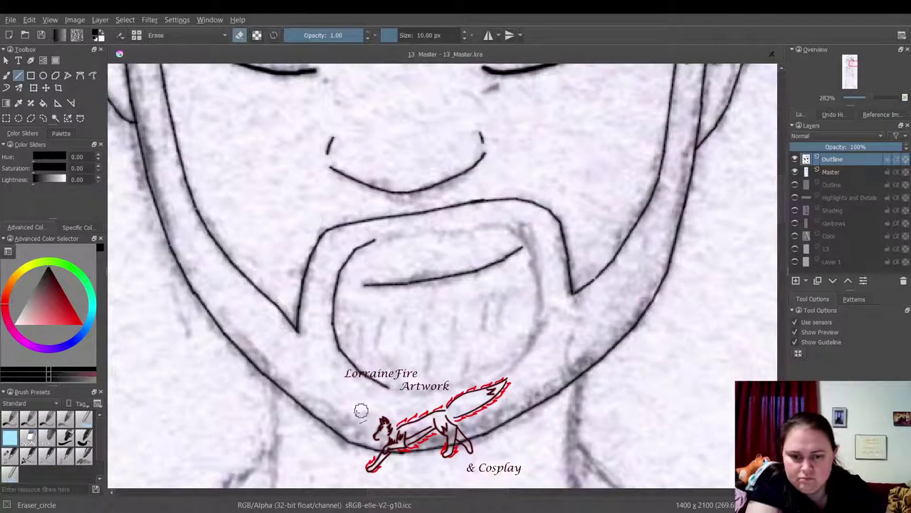
drag(343, 433, 366, 450)
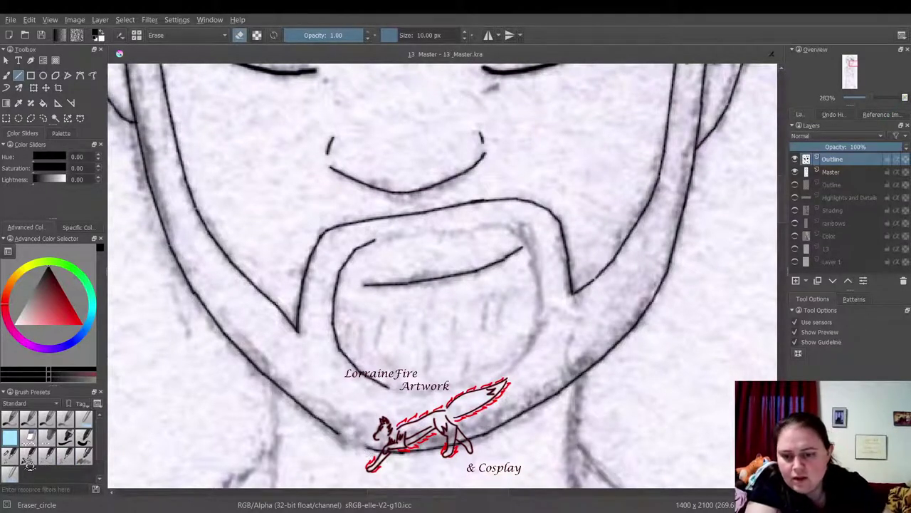
click(66, 455)
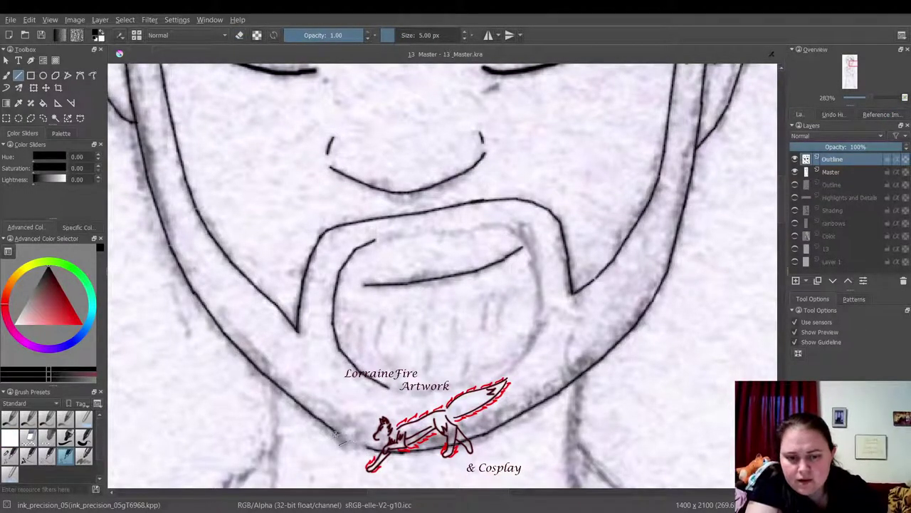
drag(336, 434, 368, 447)
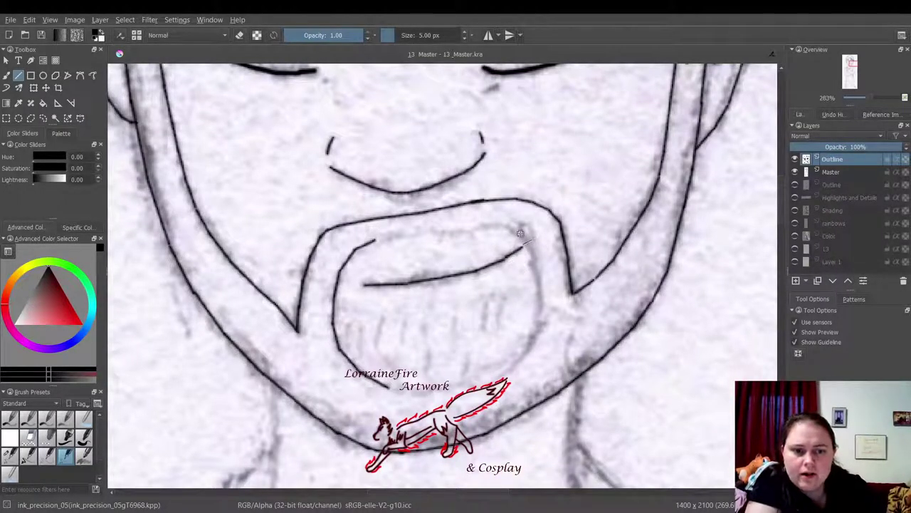
Step: Complete the beard's inner outline around the mouth, erasing and redrawing the uneven lower right-hand part and closing it under the moustache
mouse_move(522, 229)
mouse_down()
mouse_move(541, 299)
mouse_move(532, 343)
mouse_move(470, 386)
mouse_move(387, 389)
mouse_up()
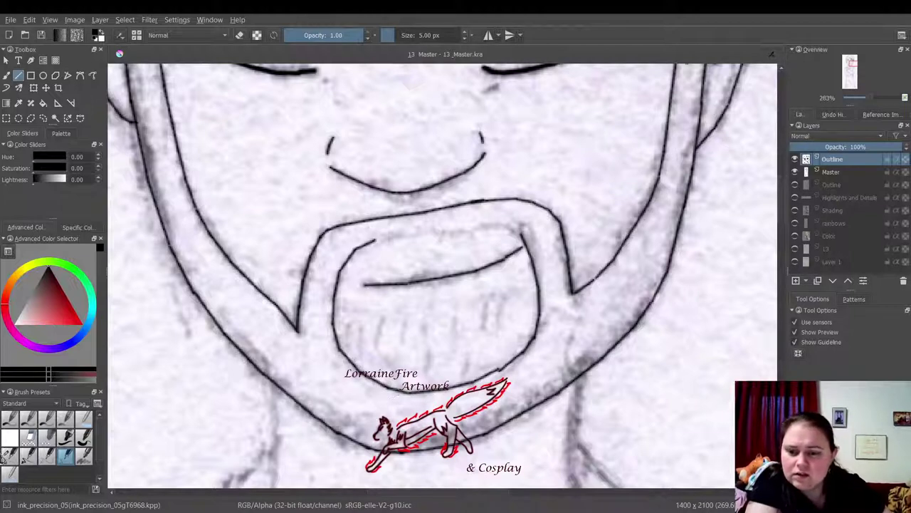
click(9, 437)
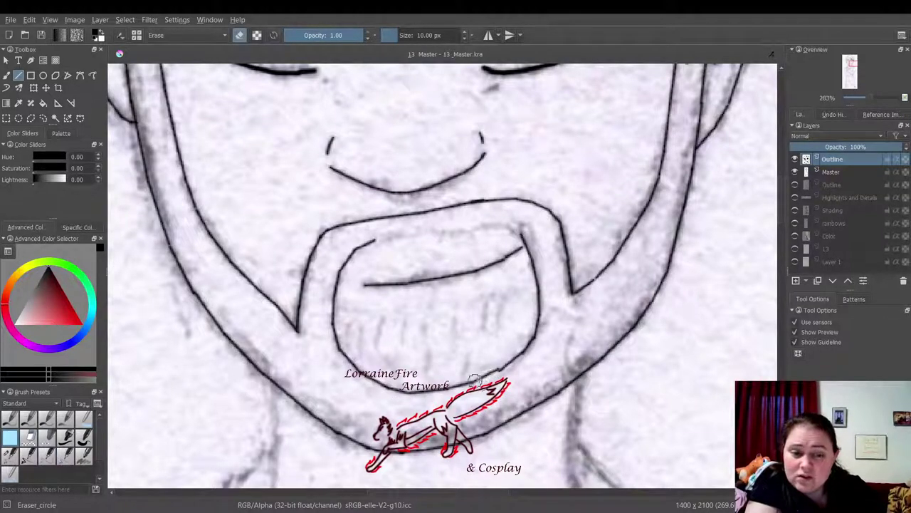
drag(475, 380, 506, 367)
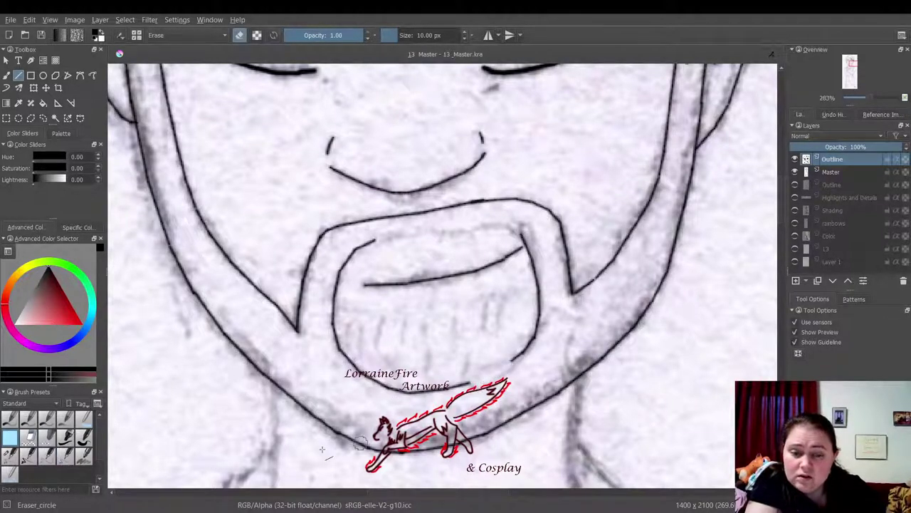
click(65, 456)
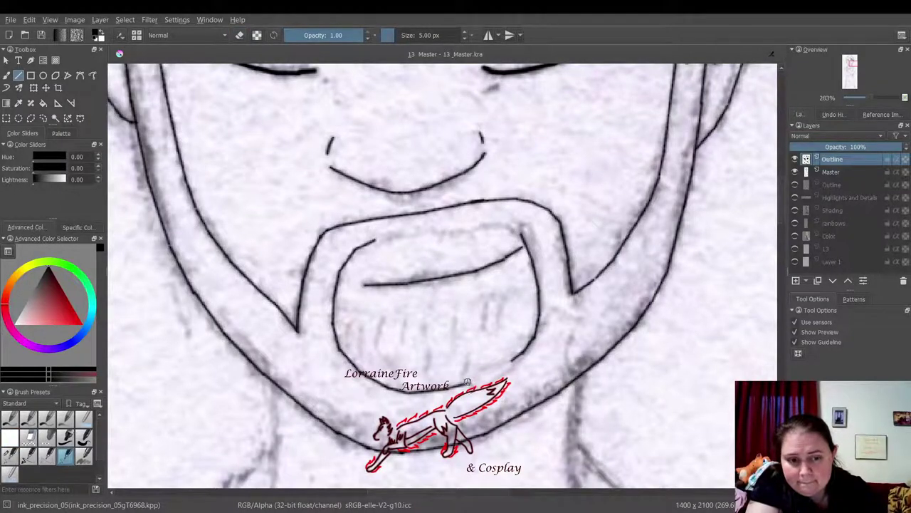
drag(469, 383, 517, 357)
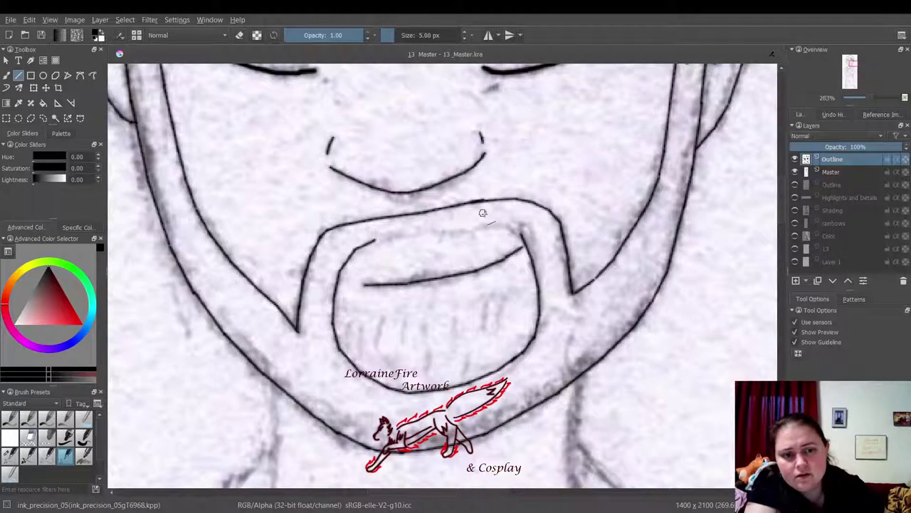
mouse_move(422, 232)
mouse_down()
mouse_move(499, 225)
mouse_move(524, 236)
mouse_up()
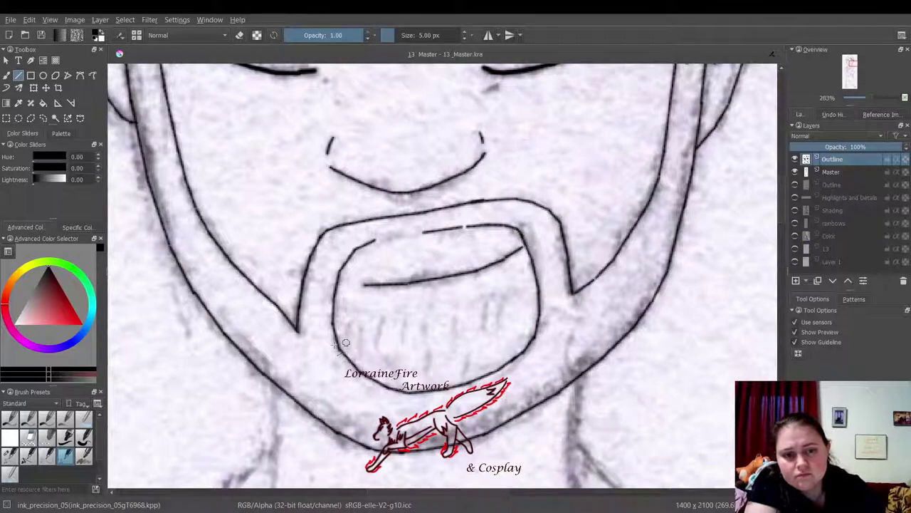
mouse_move(374, 241)
mouse_down()
mouse_move(433, 231)
mouse_move(425, 232)
mouse_up()
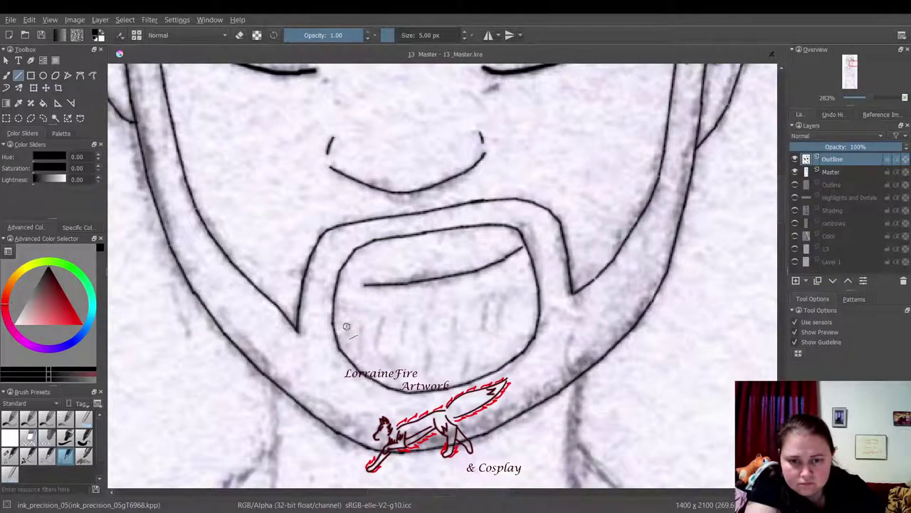
Step: Draw short stubble strokes below the mouth line, spread across the area inside the beard outline
drag(347, 324, 358, 347)
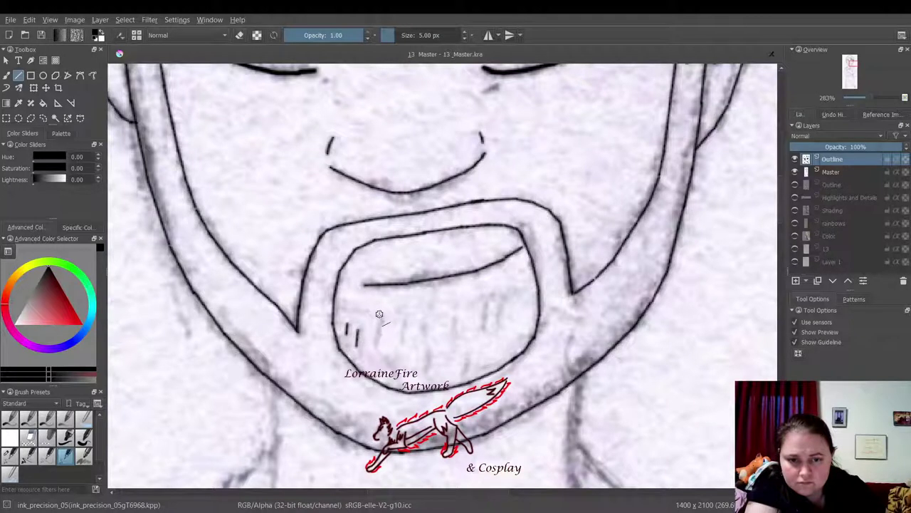
mouse_move(379, 314)
mouse_down()
mouse_move(388, 335)
mouse_move(381, 356)
mouse_up()
mouse_move(399, 318)
mouse_down()
mouse_move(402, 355)
mouse_move(424, 376)
mouse_up()
mouse_move(425, 320)
mouse_down()
mouse_move(425, 332)
mouse_move(502, 308)
mouse_move(488, 341)
mouse_move(463, 347)
mouse_move(475, 370)
mouse_move(443, 371)
mouse_up()
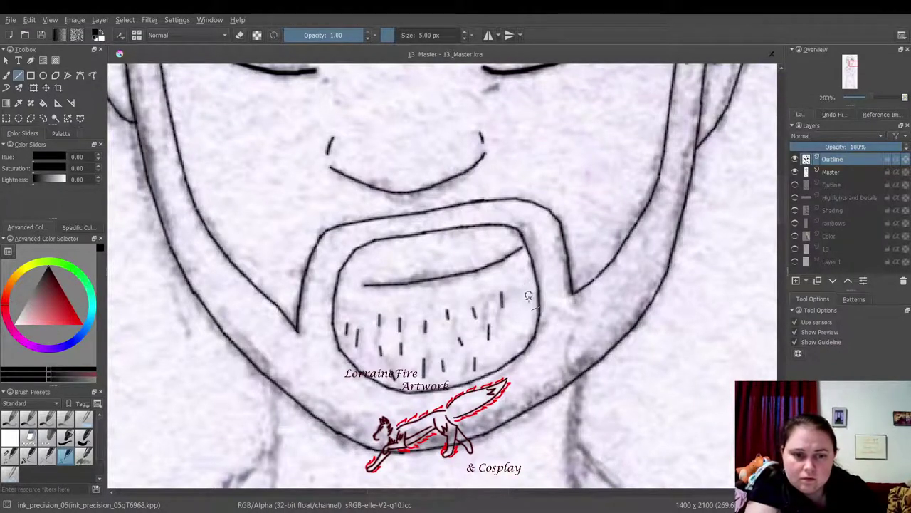
drag(527, 283, 507, 354)
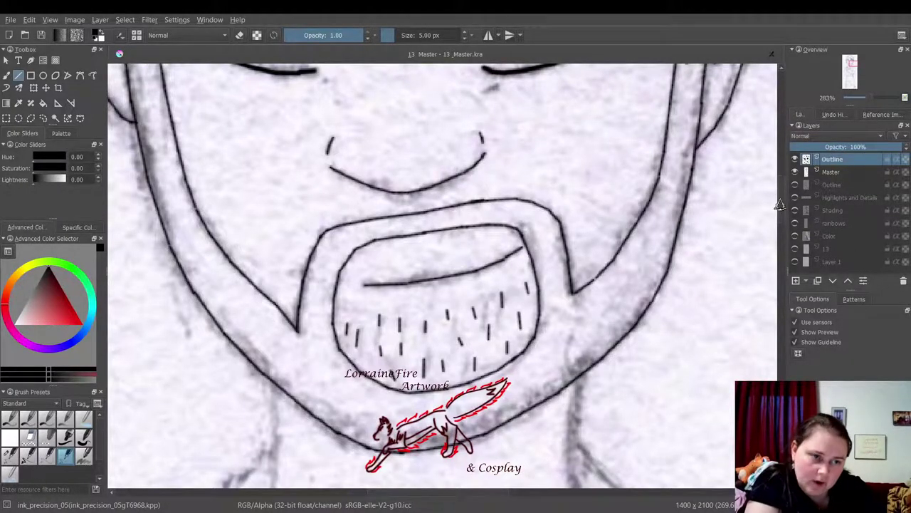
drag(781, 199, 783, 236)
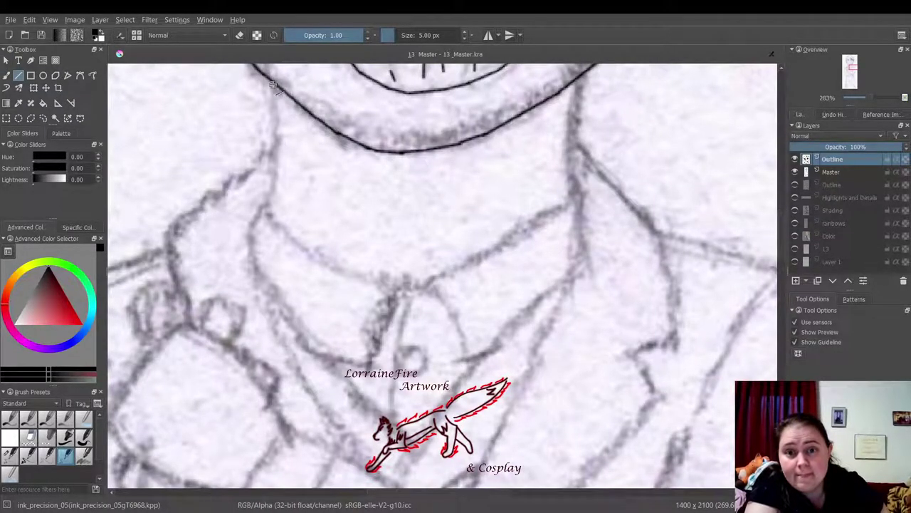
Step: Outline both sides of the neck and the shirt collar's upper edge, including the left-hand edge of the collar opening
mouse_move(272, 80)
mouse_down()
mouse_move(268, 213)
mouse_move(324, 264)
mouse_move(403, 286)
mouse_up()
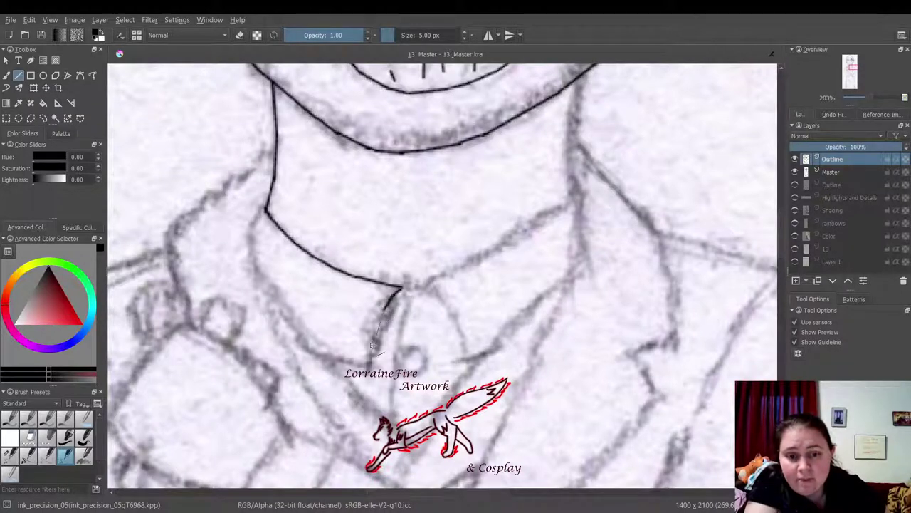
drag(371, 345, 369, 370)
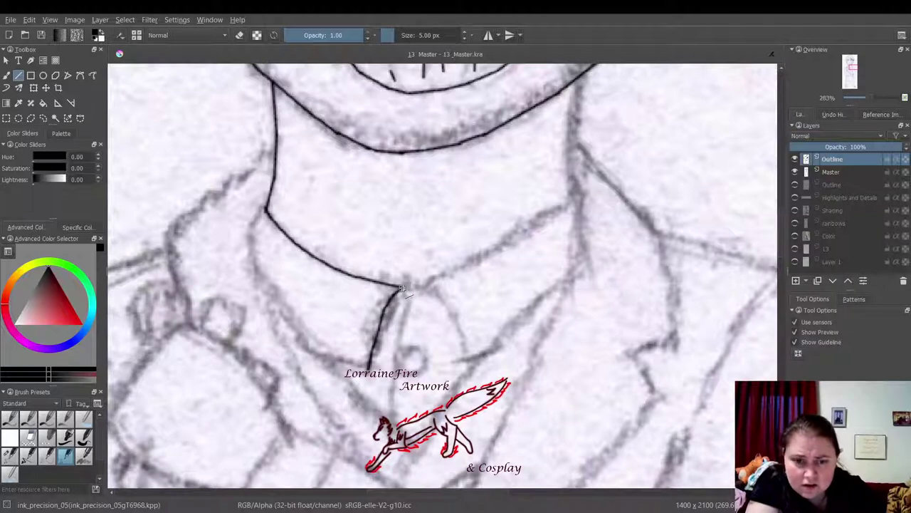
mouse_move(411, 291)
mouse_down()
mouse_move(507, 238)
mouse_move(513, 250)
mouse_move(522, 233)
mouse_move(579, 200)
mouse_up()
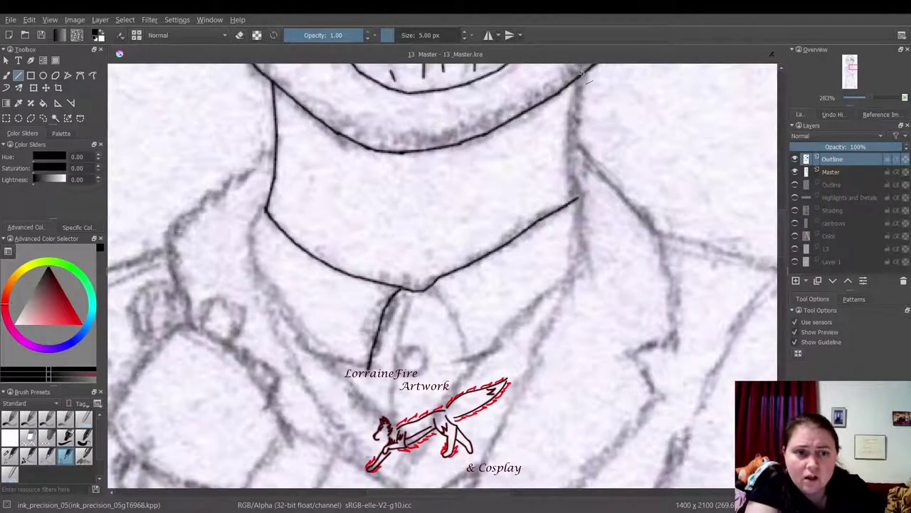
drag(579, 78, 578, 199)
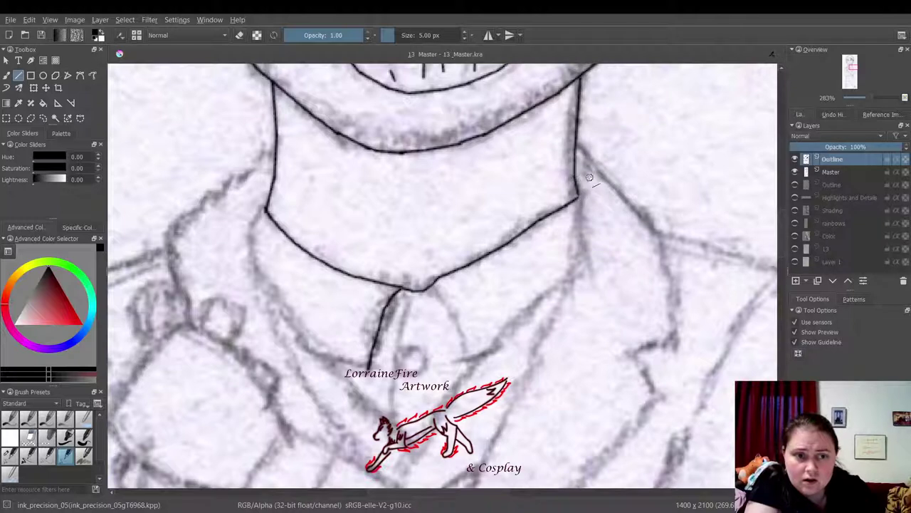
Step: Outline the outer edges of both jacket lapels, including the notch in the right-hand lapel
mouse_move(576, 142)
mouse_down()
mouse_move(651, 225)
mouse_move(680, 341)
mouse_move(639, 359)
mouse_move(662, 405)
mouse_move(585, 483)
mouse_up()
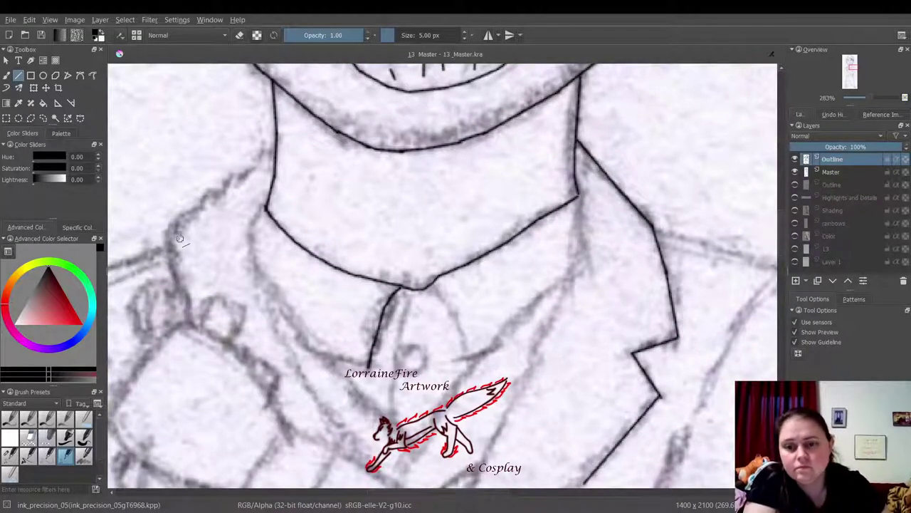
drag(166, 230, 276, 149)
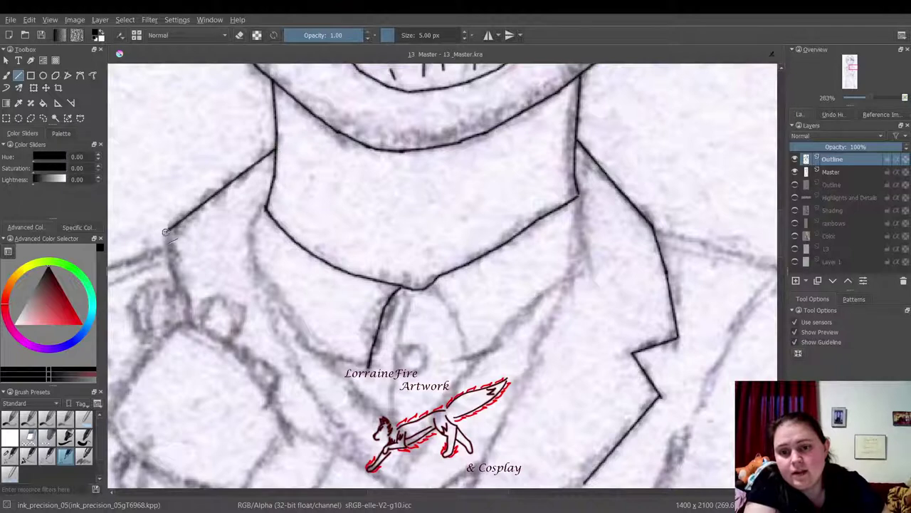
drag(167, 231, 178, 287)
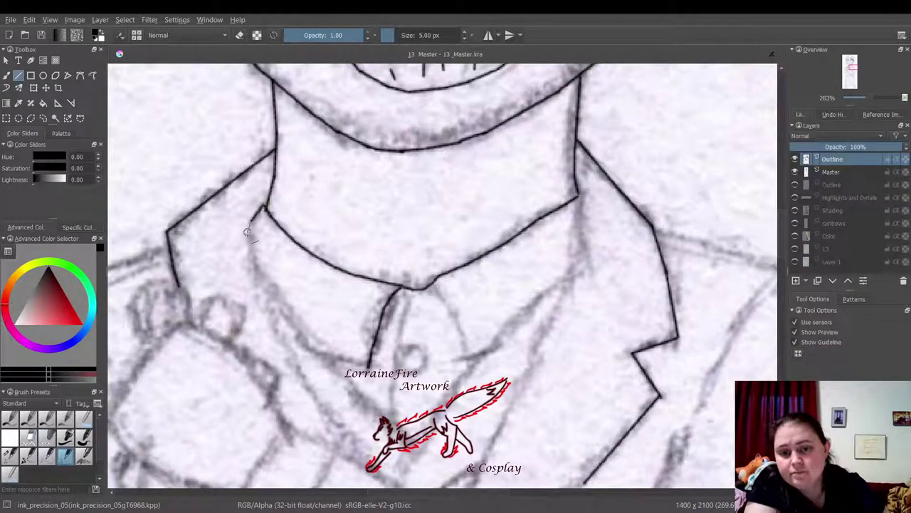
Step: Trace the lower edges of the shirt collar and the inner edges of both jacket lapels down the chest
mouse_move(247, 231)
mouse_down()
mouse_move(256, 287)
mouse_move(312, 369)
mouse_move(313, 393)
mouse_up()
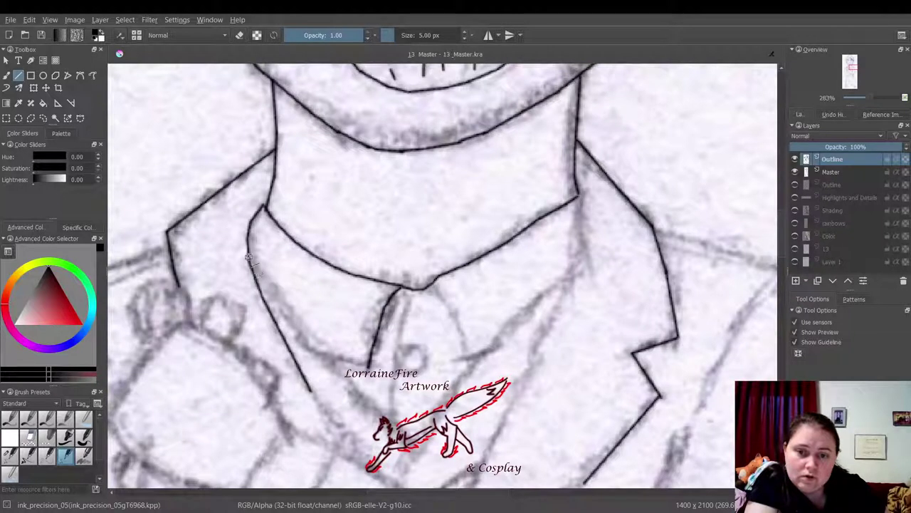
mouse_move(249, 258)
mouse_down()
mouse_move(341, 379)
mouse_move(417, 451)
mouse_move(423, 475)
mouse_move(392, 480)
mouse_move(435, 432)
mouse_up()
drag(469, 375, 470, 373)
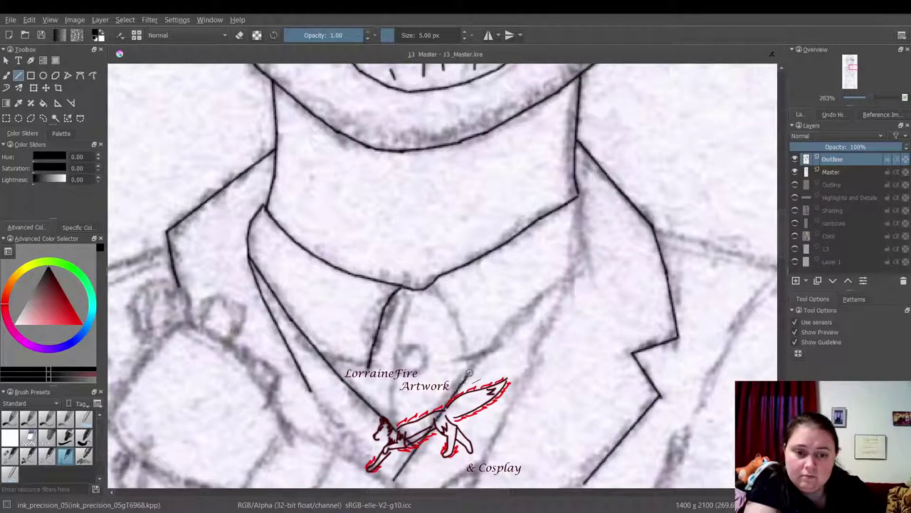
drag(502, 327, 572, 270)
mouse_move(487, 482)
mouse_down()
mouse_move(479, 478)
mouse_move(568, 283)
mouse_move(582, 199)
mouse_up()
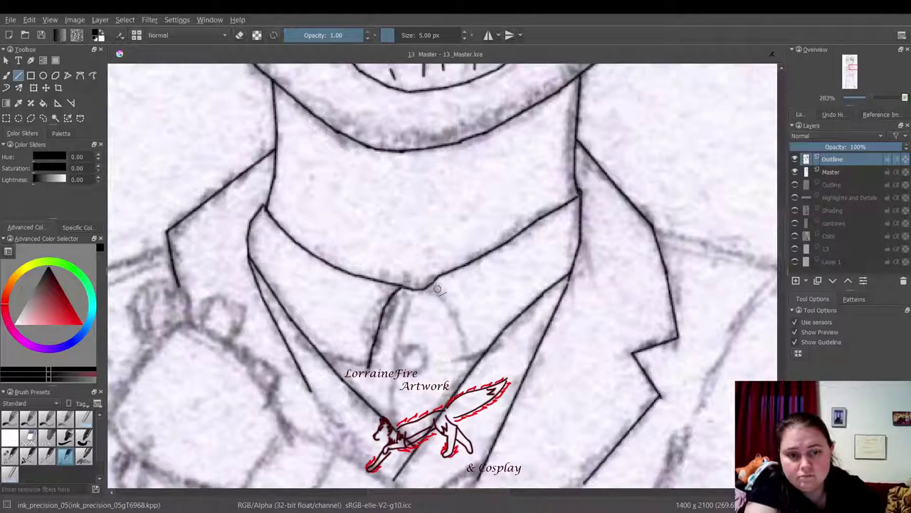
Step: Draw the right-hand edge of the collar opening, undoing the straight stroke and redrawing it as a curve to the collar's lower edge
drag(435, 282, 459, 330)
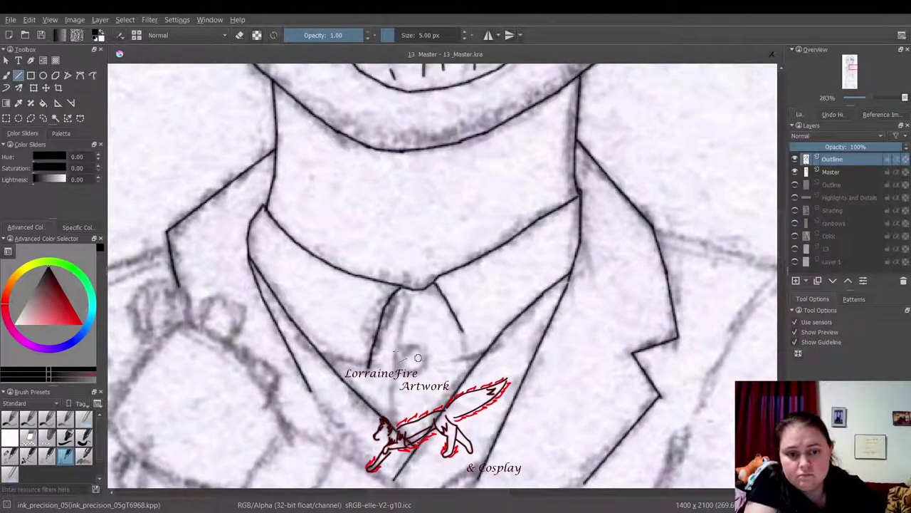
key(ctrl+z)
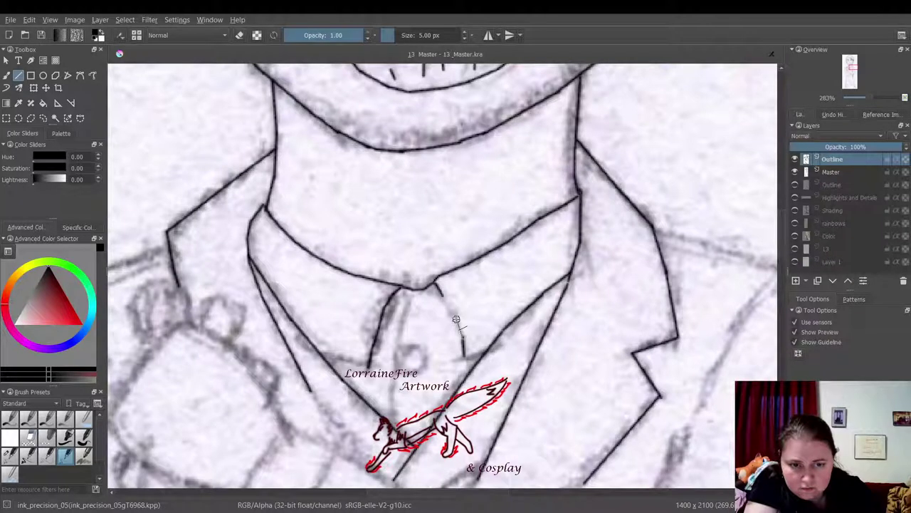
drag(442, 292, 458, 321)
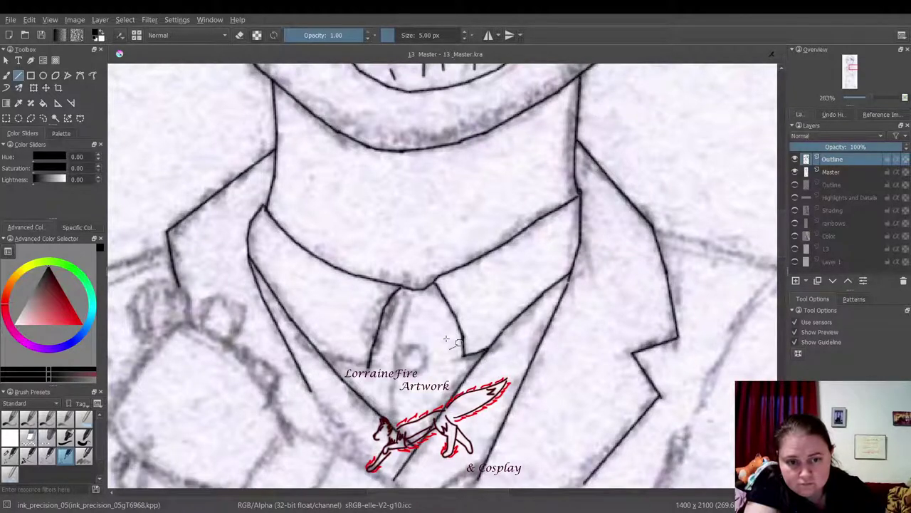
Step: Draw the shirt placket line with a round button beside it using the Ellipse tool, and extend the left-hand lapel edge to the V's point
drag(411, 290, 403, 309)
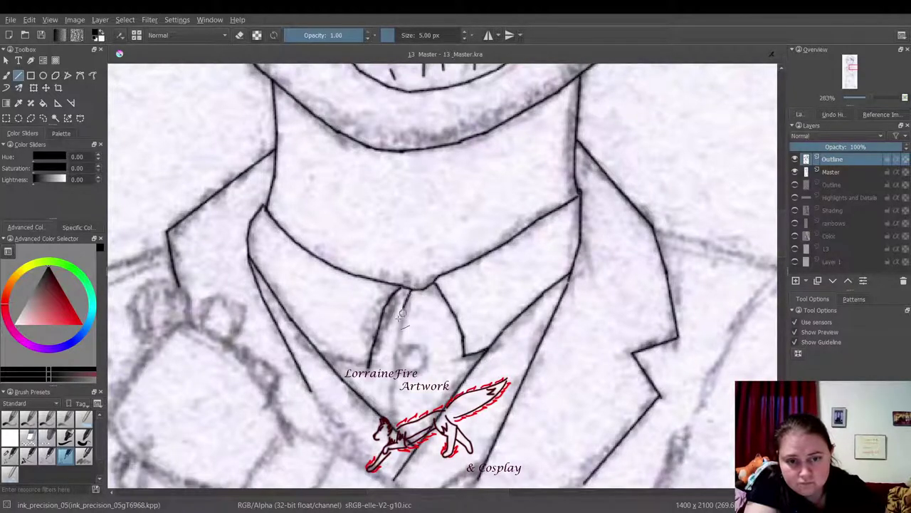
click(43, 75)
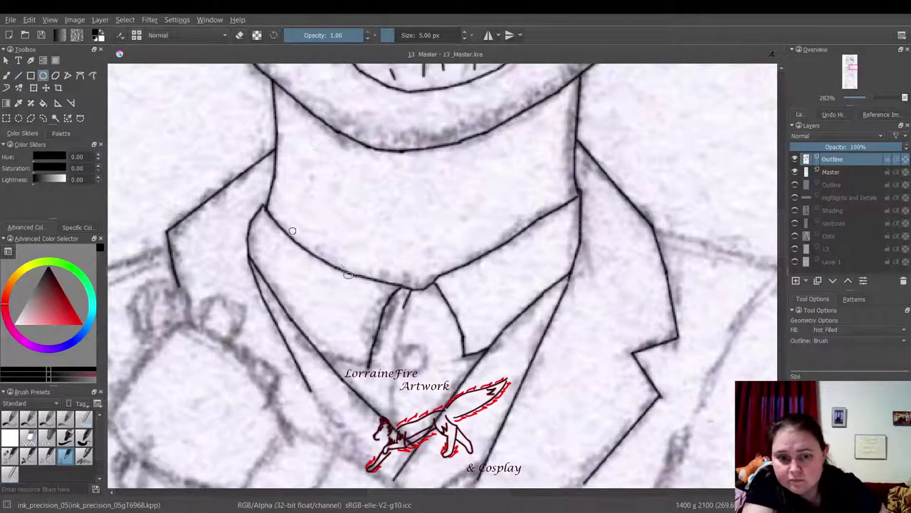
drag(427, 343, 403, 368)
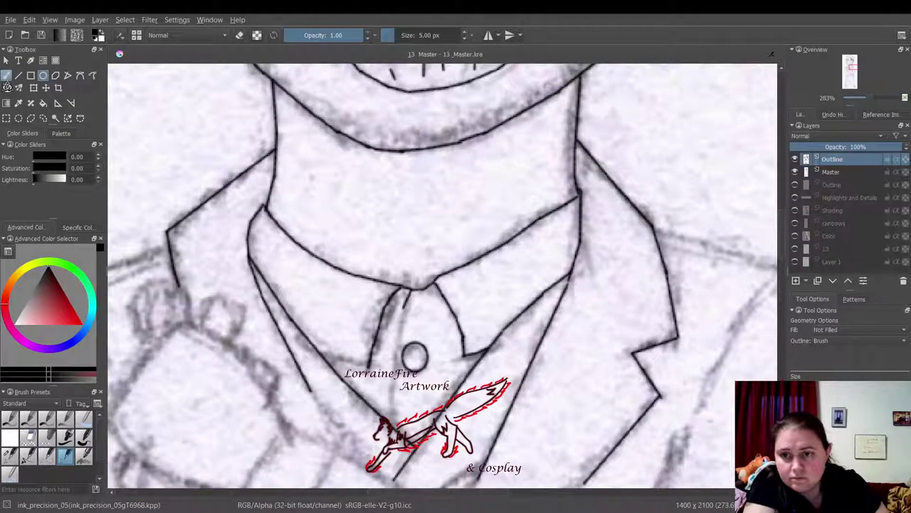
click(18, 75)
drag(407, 303, 392, 425)
drag(311, 391, 351, 443)
drag(389, 479, 390, 481)
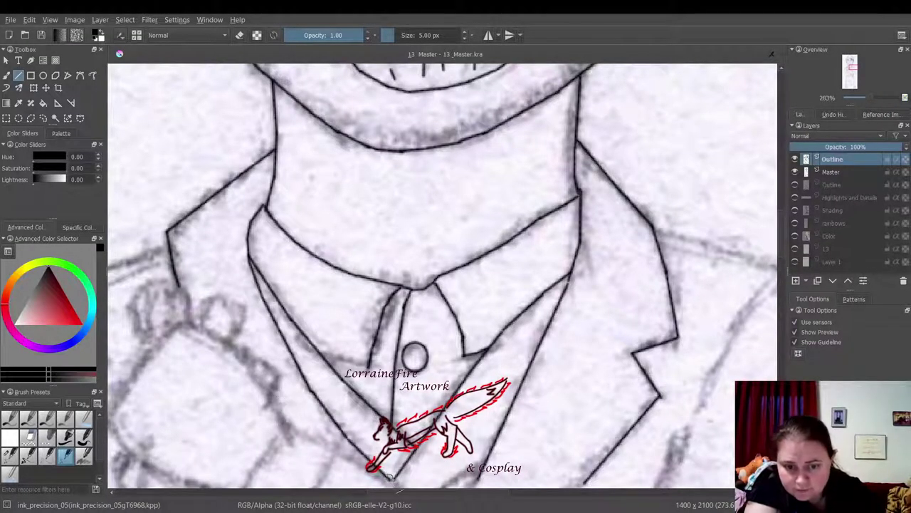
Step: Trace the left-hand shoulder from the jacket collar and continue down the outer edge of the upper arm
drag(396, 494, 351, 494)
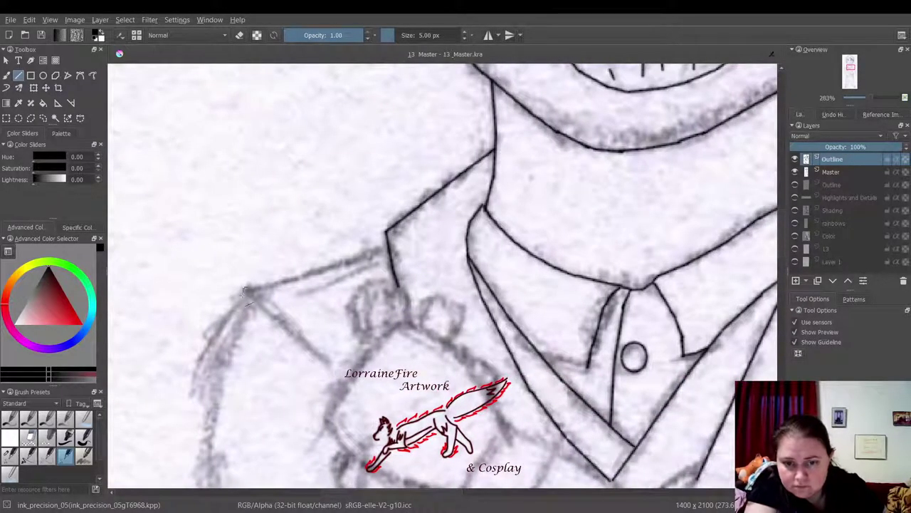
mouse_move(389, 242)
mouse_down()
mouse_move(325, 254)
mouse_move(251, 289)
mouse_move(216, 356)
mouse_up()
mouse_move(216, 356)
mouse_down()
mouse_move(205, 434)
mouse_move(208, 422)
mouse_up()
drag(207, 422, 209, 478)
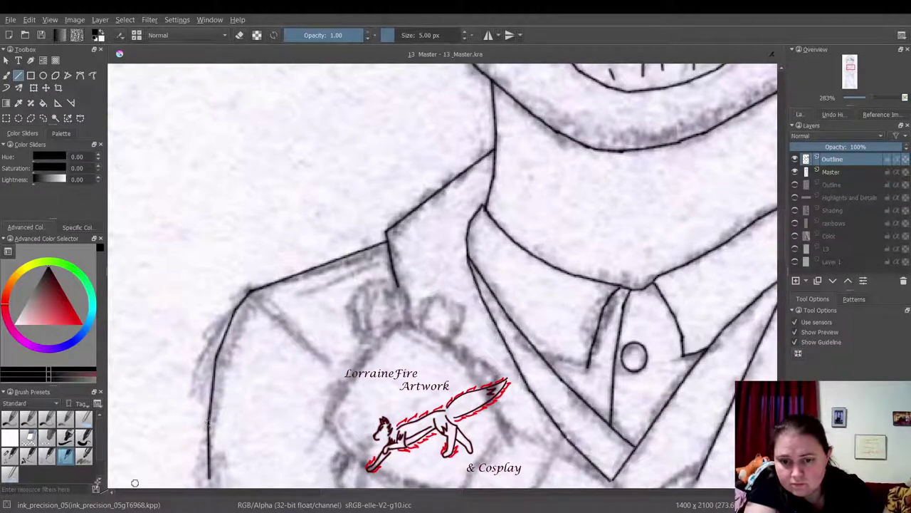
Step: Erase the bend in the left-hand upper arm with Eraser_circle, redraw it smoother with ink_precision_05, and add the sleeve seam from the shoulder
click(10, 436)
drag(222, 347, 214, 372)
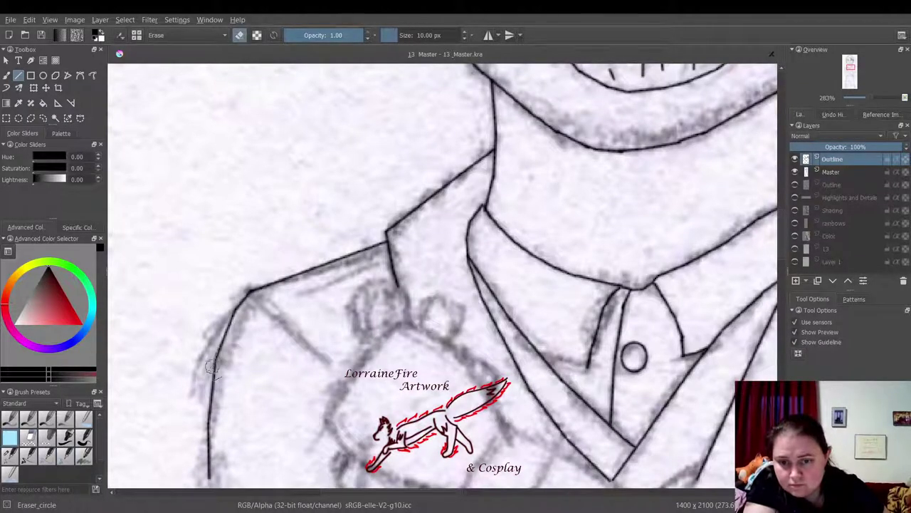
click(65, 454)
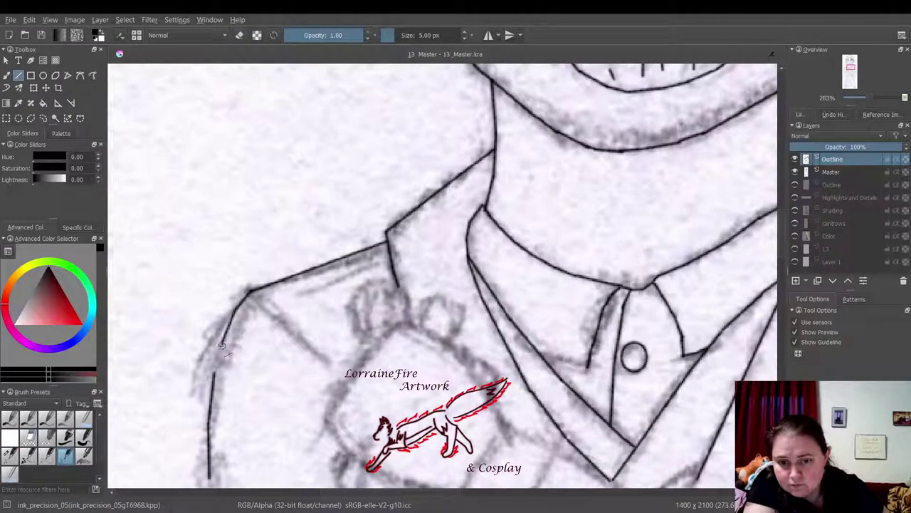
drag(213, 374, 223, 345)
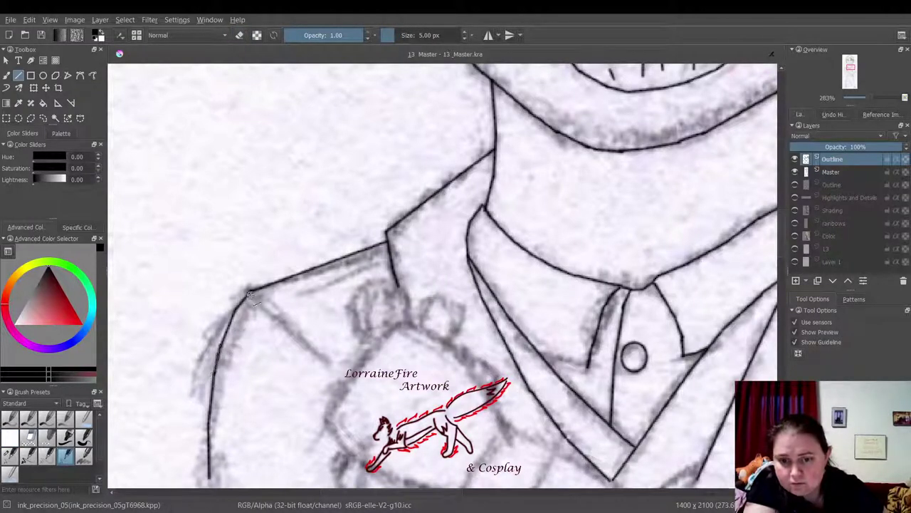
drag(251, 294, 340, 374)
Step: Trace the right-hand sleeve seam, the shoulder line from the jacket collar and the outer edge of the upper arm
drag(372, 492, 492, 488)
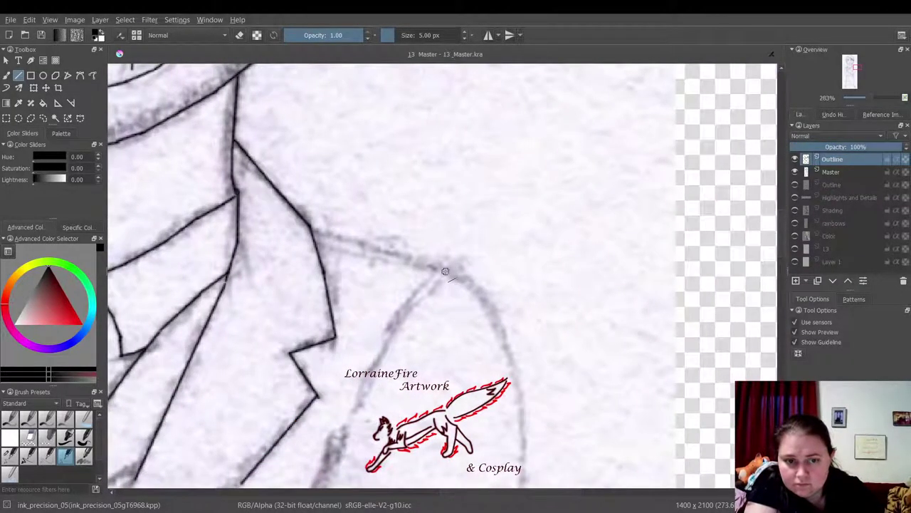
mouse_move(445, 271)
mouse_down()
mouse_move(372, 358)
mouse_move(353, 408)
mouse_up()
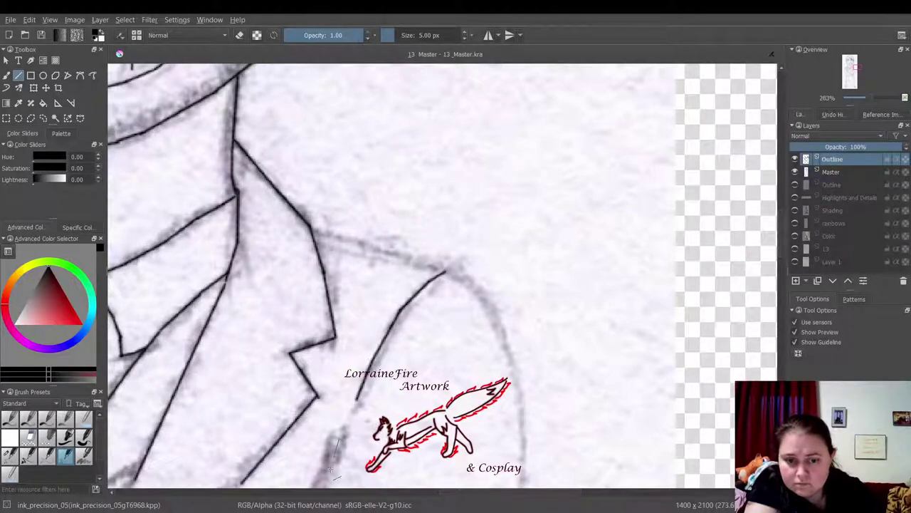
drag(339, 438, 317, 482)
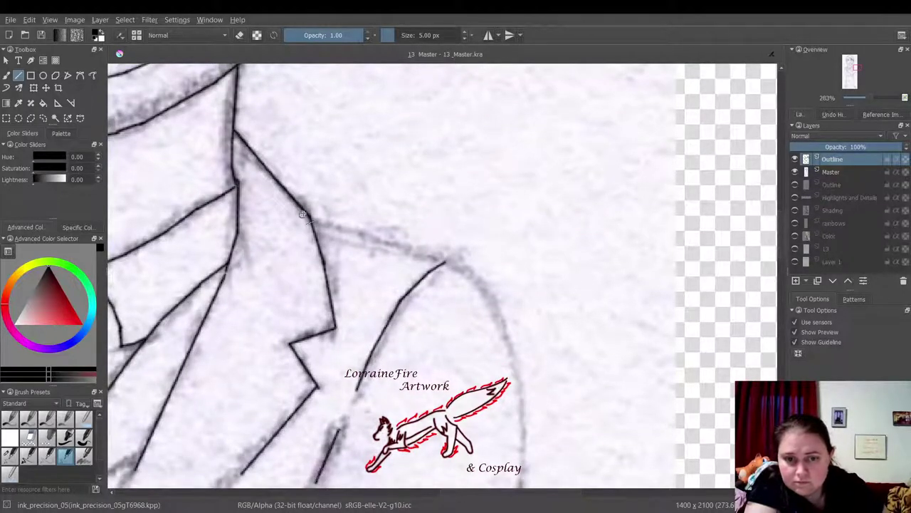
mouse_move(309, 219)
mouse_down()
mouse_move(478, 274)
mouse_move(498, 320)
mouse_up()
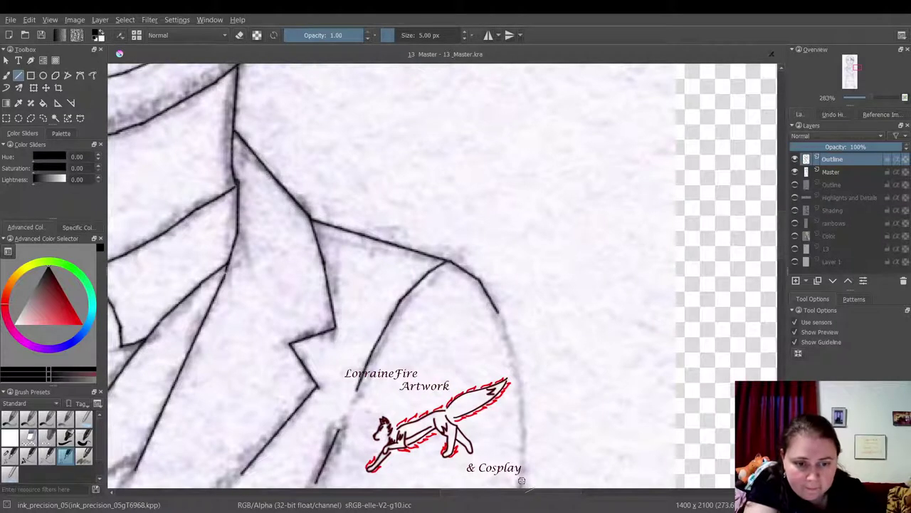
mouse_move(522, 485)
mouse_down()
mouse_move(521, 372)
mouse_move(485, 312)
mouse_up()
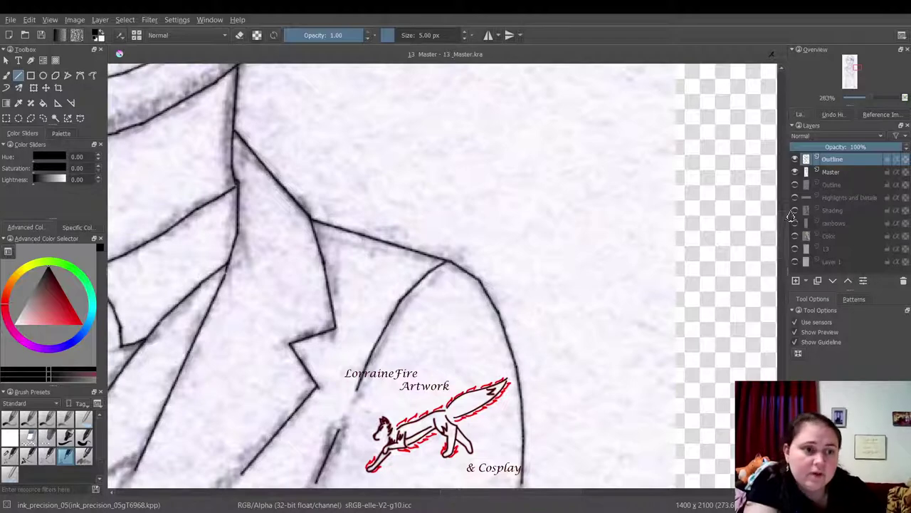
Step: Trace the crossed forearm's upper edge with its fold mark, and extend the right-hand arm's inner and outer edges down to the elbow
scroll(366, 211, down, 5)
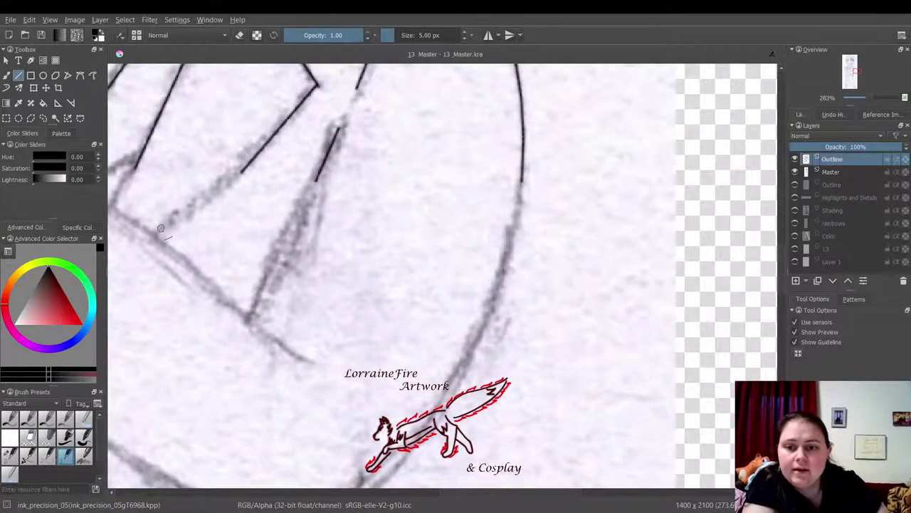
drag(152, 232, 262, 331)
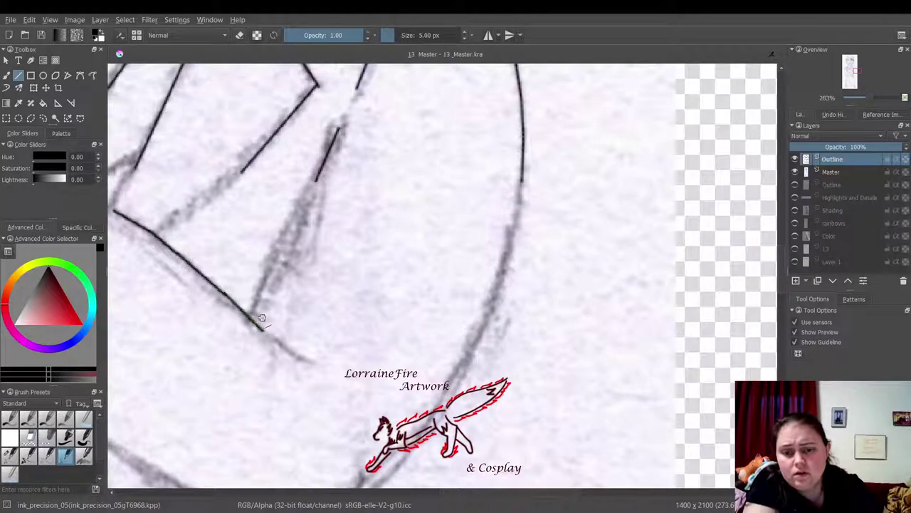
drag(318, 179, 319, 180)
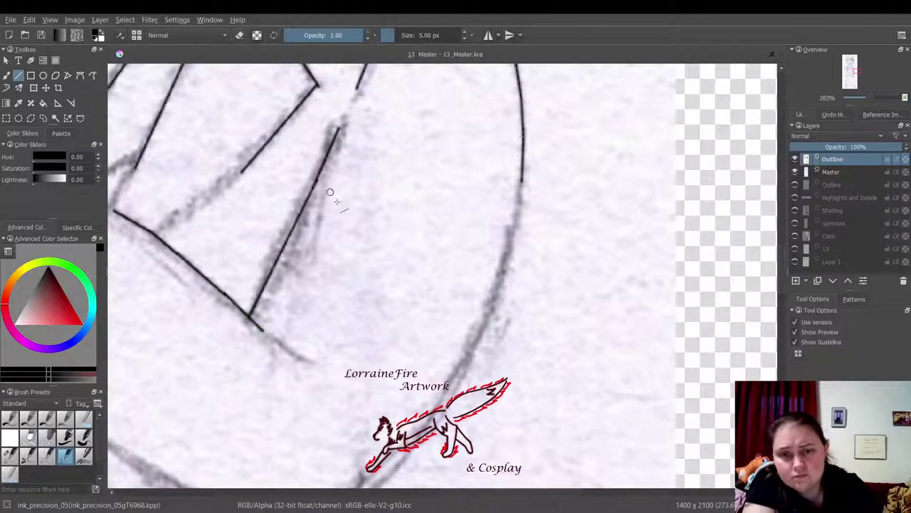
drag(265, 331, 284, 349)
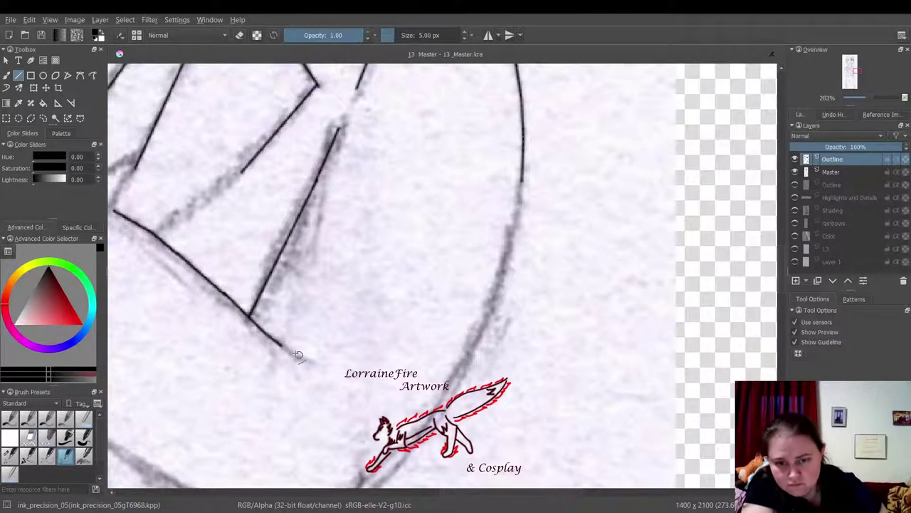
mouse_move(273, 352)
mouse_down()
mouse_move(269, 340)
mouse_move(300, 358)
mouse_up()
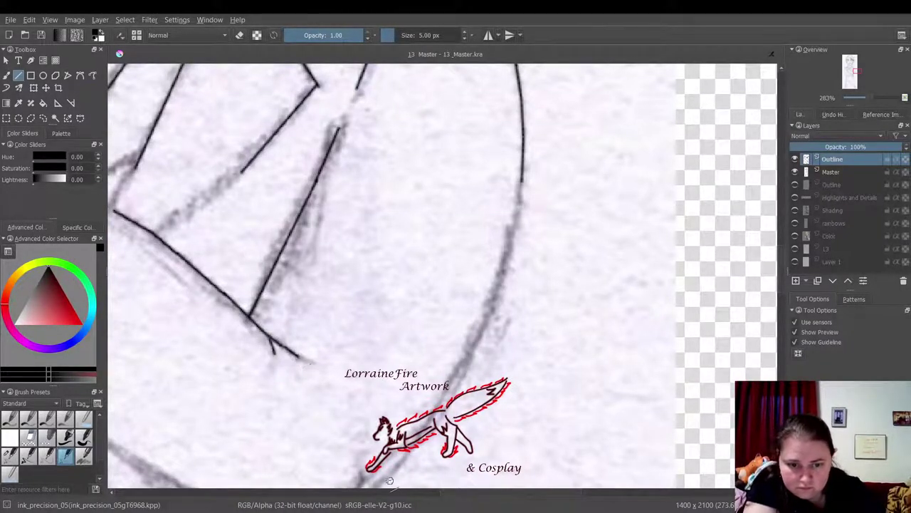
mouse_move(383, 481)
mouse_down()
mouse_move(447, 412)
mouse_move(510, 250)
mouse_move(524, 181)
mouse_move(520, 187)
mouse_up()
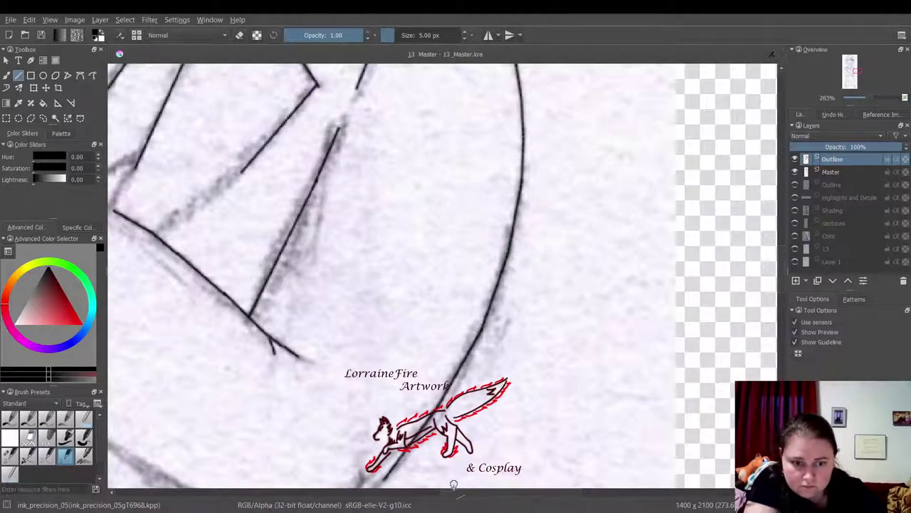
Step: Extend the crossed forearm's upper edge to the cuff and join the right-hand lapel's inner edge to it
drag(451, 492, 378, 483)
scroll(377, 482, left, 2)
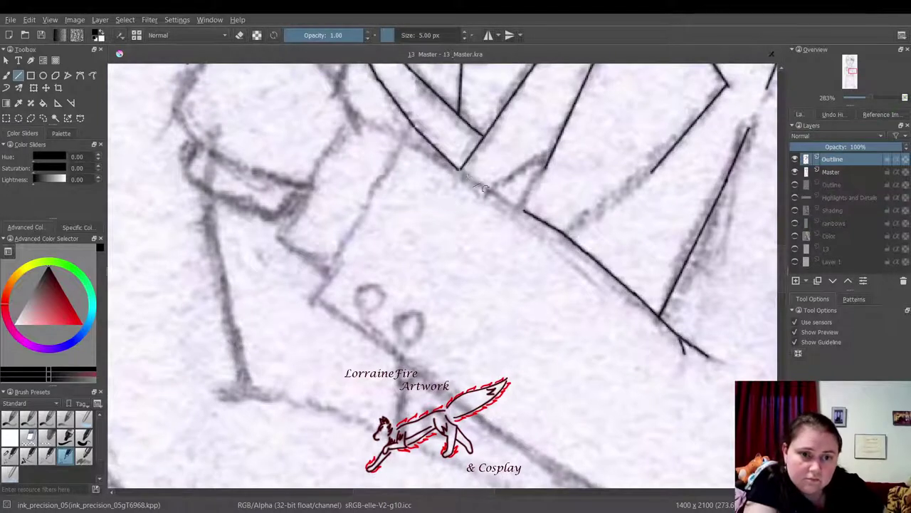
mouse_move(403, 141)
mouse_down()
mouse_move(533, 217)
mouse_move(547, 166)
mouse_up()
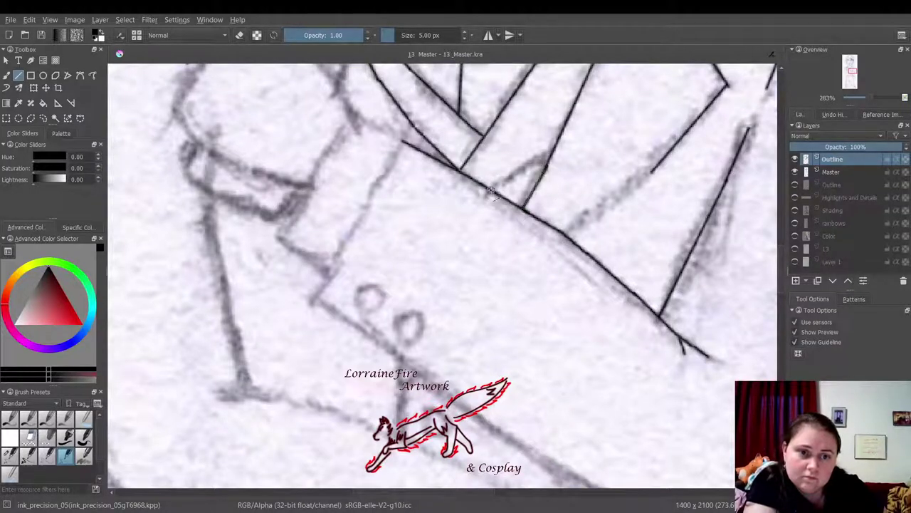
Step: Trace the short fold line beside the right-hand lapel and extend the lapel's outer edge down to the crossed forearm
drag(491, 190, 554, 151)
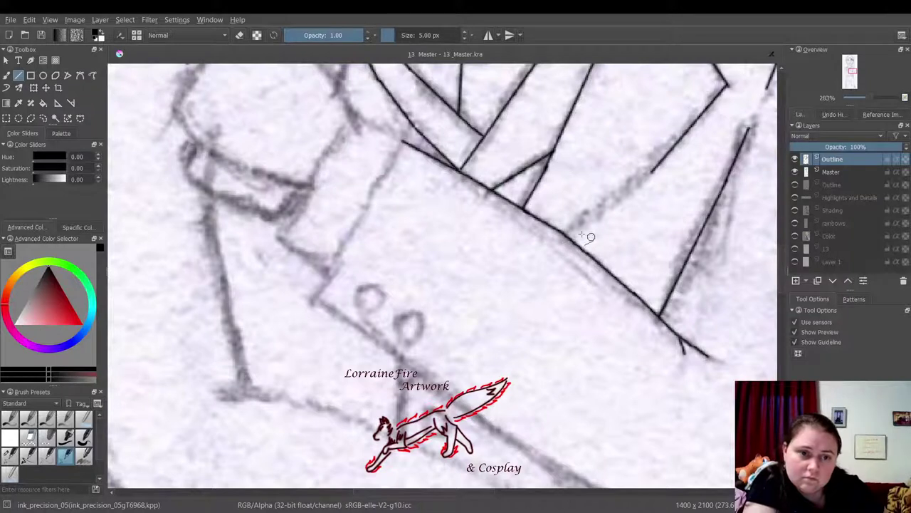
drag(566, 232, 619, 200)
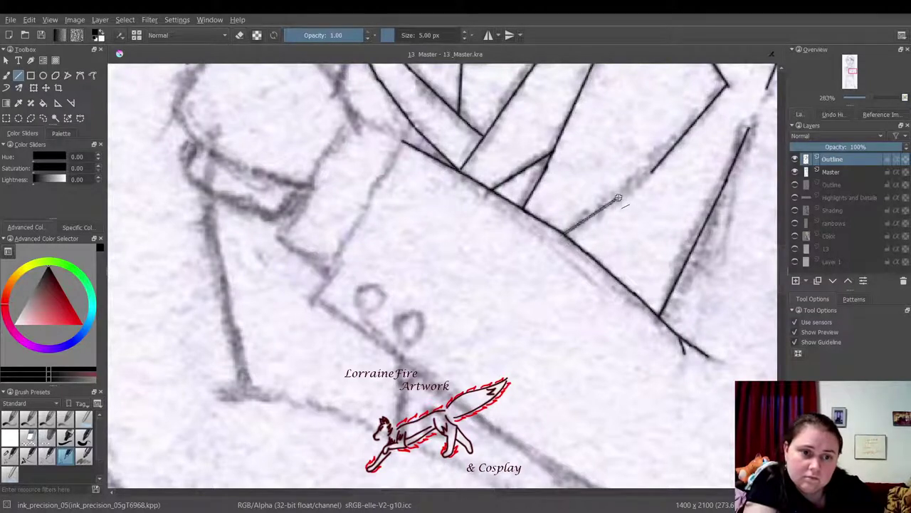
drag(653, 170, 654, 170)
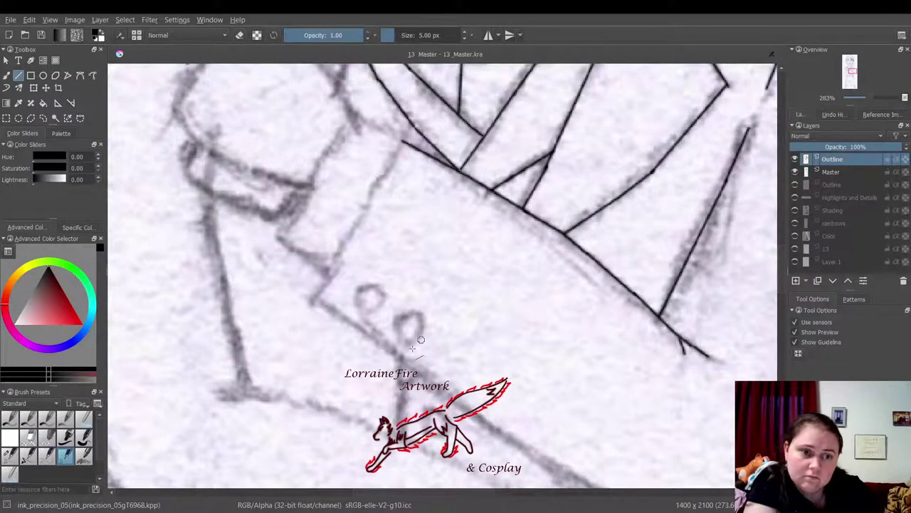
Step: Trace the crossed arm's cuff, sleeve end and first stretch of lower edge, plus the torso's side and hem below it
drag(312, 301, 383, 192)
mouse_move(382, 192)
mouse_down()
mouse_move(403, 141)
mouse_move(358, 115)
mouse_move(278, 239)
mouse_move(332, 274)
mouse_up()
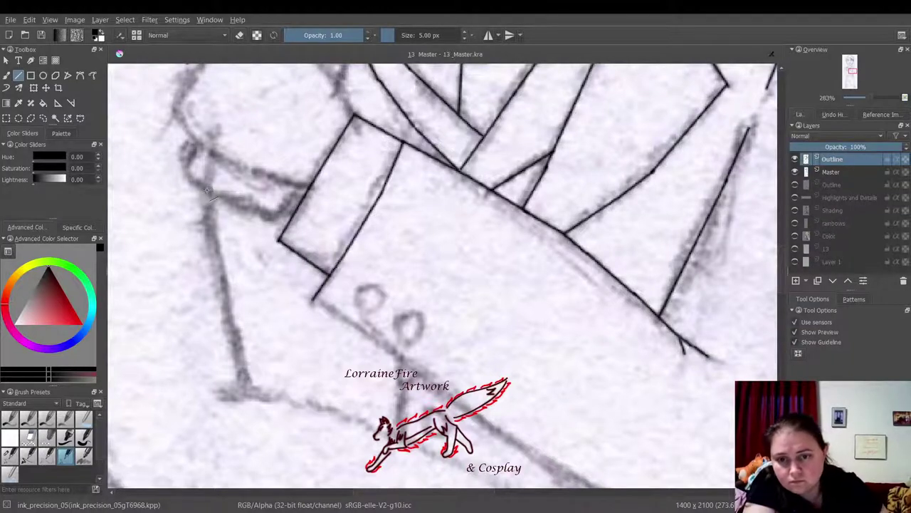
mouse_move(217, 225)
mouse_down()
mouse_move(246, 389)
mouse_move(332, 413)
mouse_move(440, 461)
mouse_up()
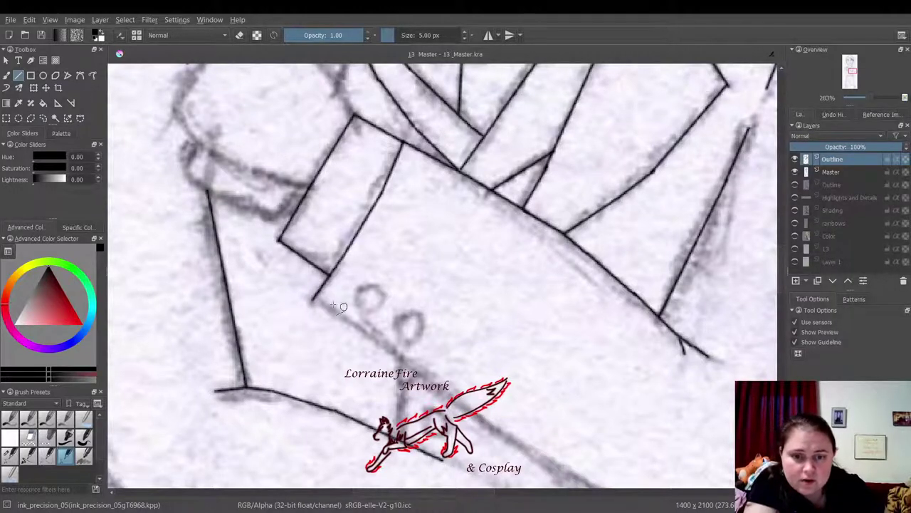
drag(324, 311, 463, 409)
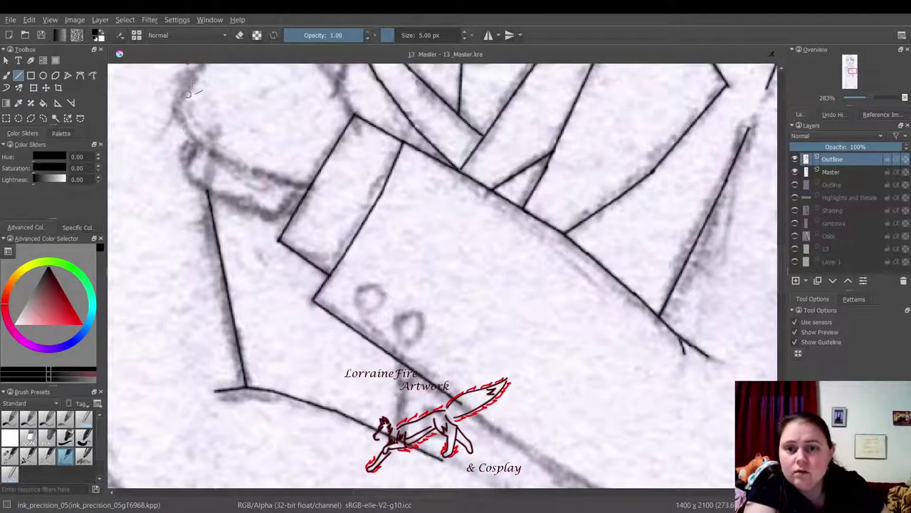
Step: Trace the hand's lower outline and the narrow shape beneath it up to the cuff, and join the torso's side line to that shape
mouse_move(185, 84)
mouse_down()
mouse_move(176, 111)
mouse_move(188, 138)
mouse_move(311, 187)
mouse_up()
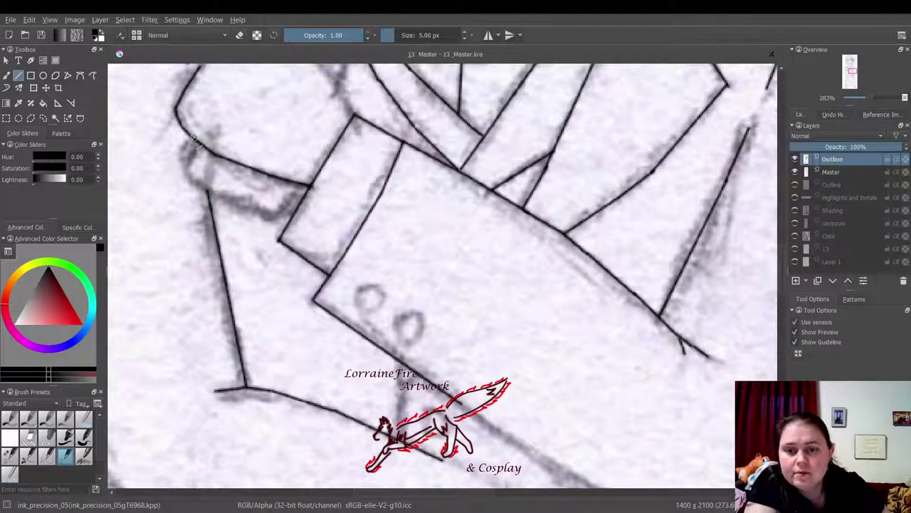
mouse_move(183, 154)
mouse_down()
mouse_move(188, 174)
mouse_move(202, 153)
mouse_move(193, 178)
mouse_up()
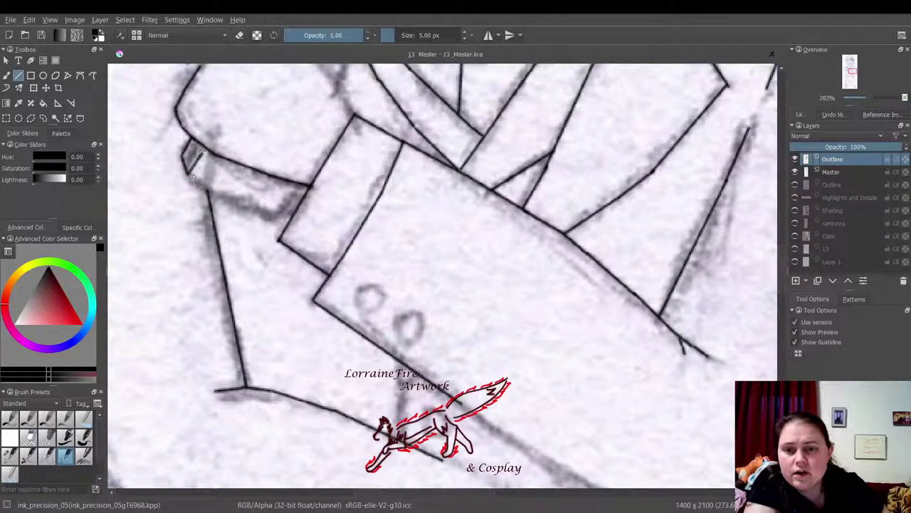
drag(278, 216, 189, 177)
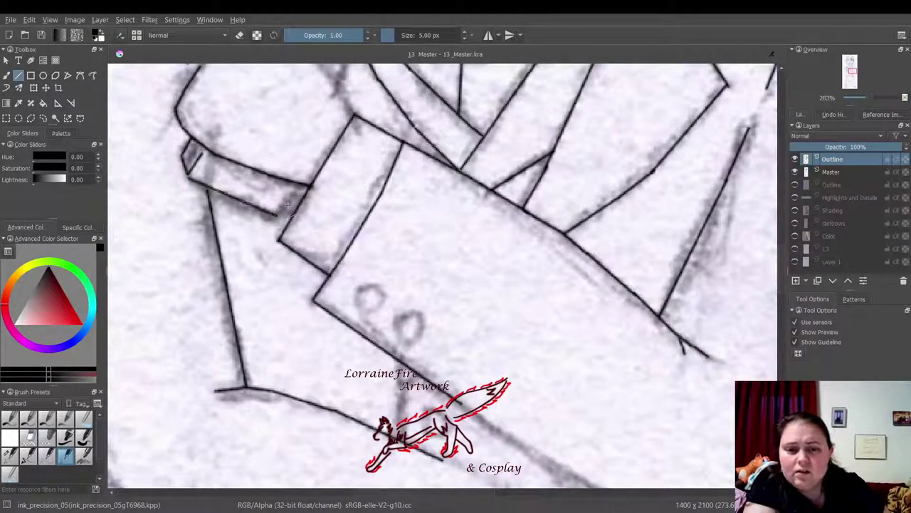
drag(303, 185, 278, 215)
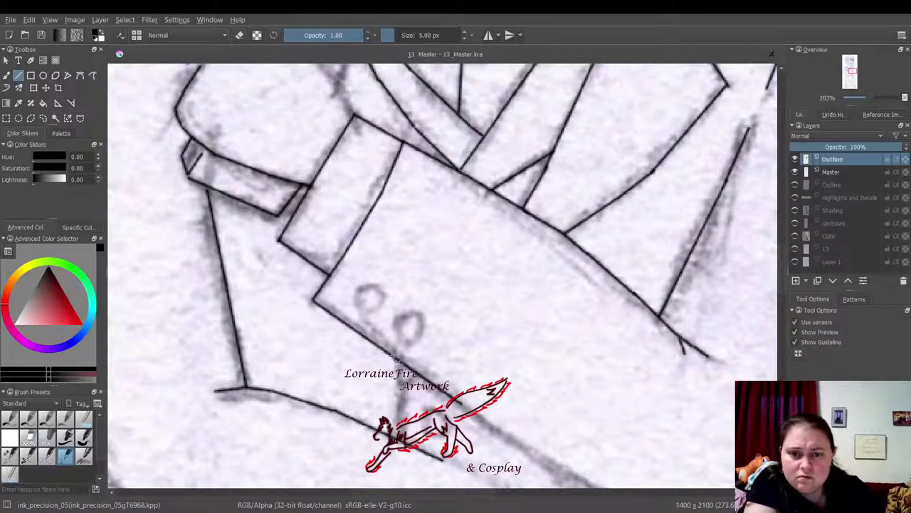
drag(207, 186, 212, 212)
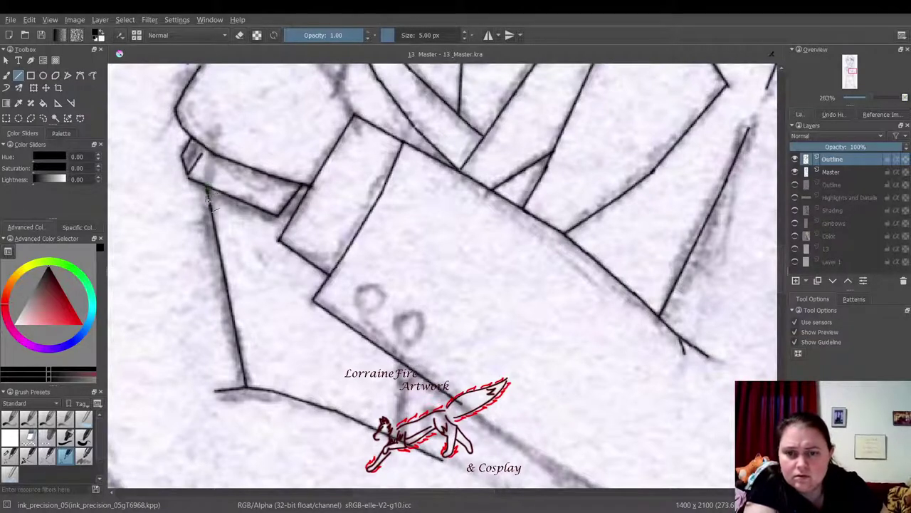
click(11, 437)
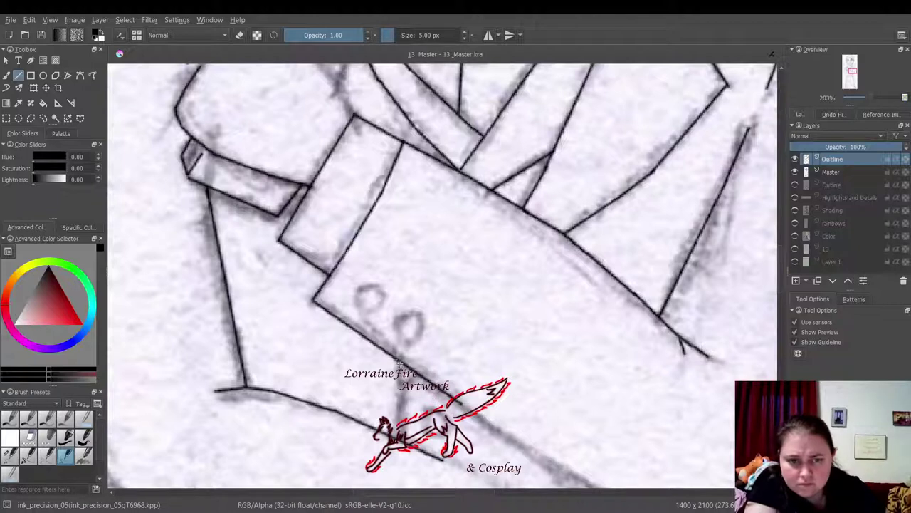
Step: Trace the jacket's front edge from forearm to hem and add the round buttons on the sleeve and jacket with the Ellipse tool
drag(401, 361, 401, 421)
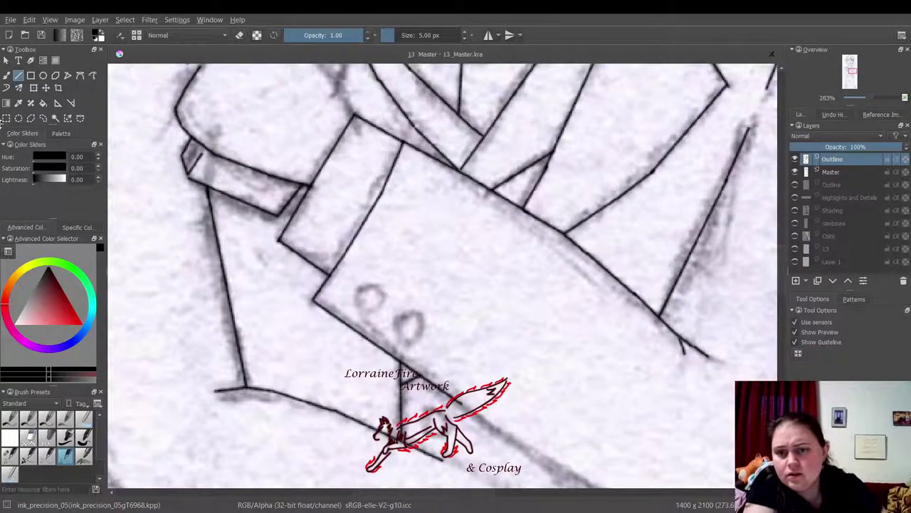
click(44, 75)
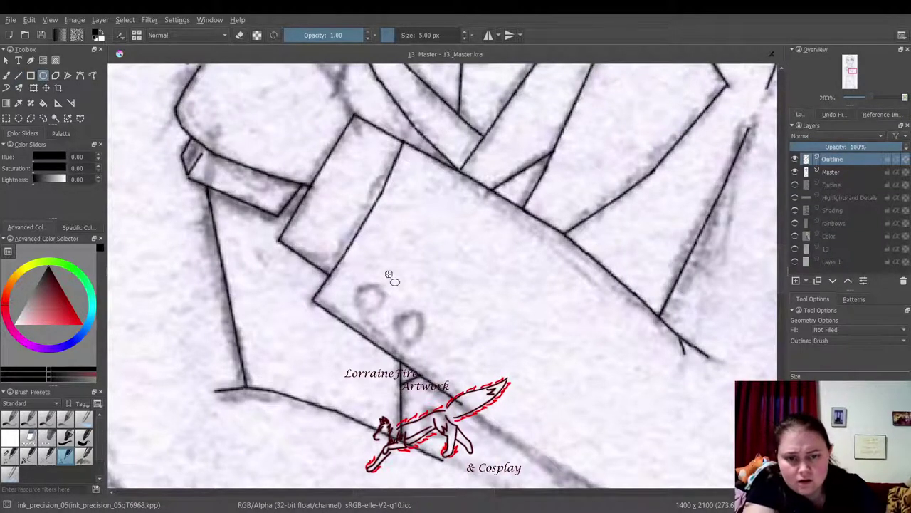
drag(385, 279, 354, 311)
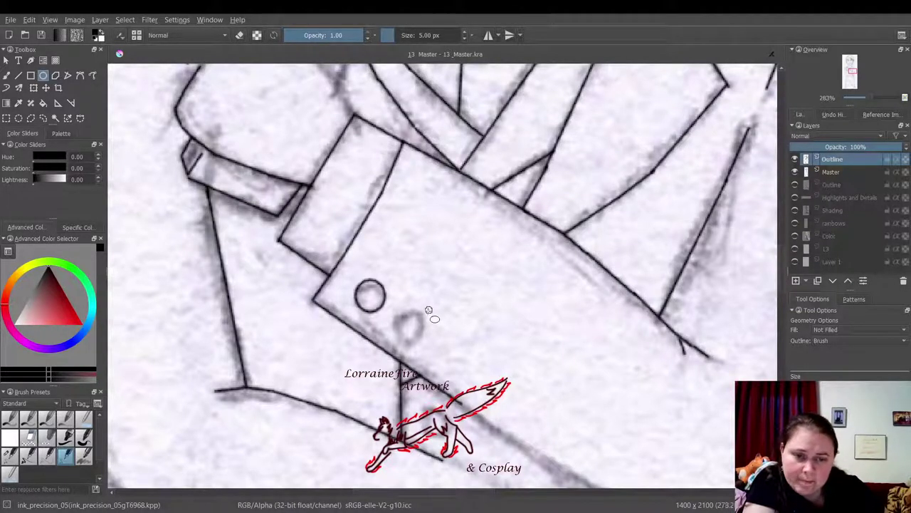
drag(429, 309, 395, 346)
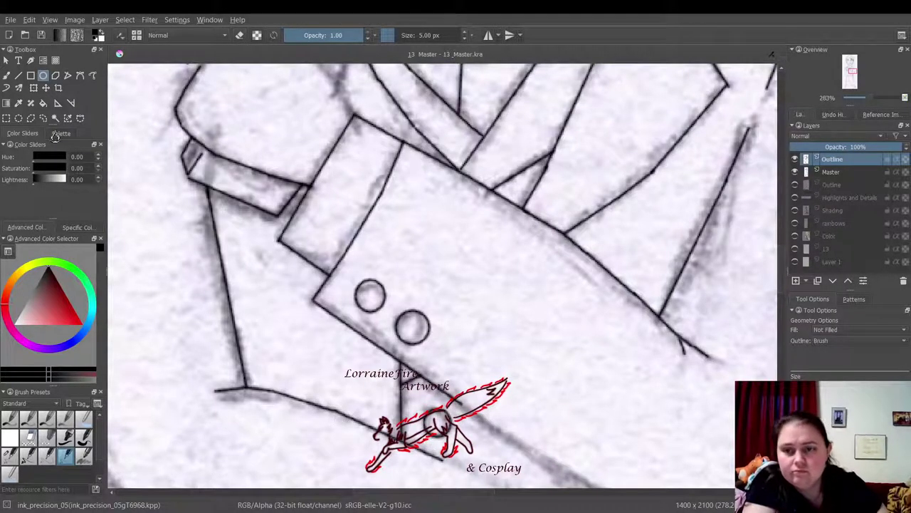
Step: Extend the left-hand arm's outer edge downward and continue the crossed forearm's lower edge toward the elbow with the Line tool
click(19, 75)
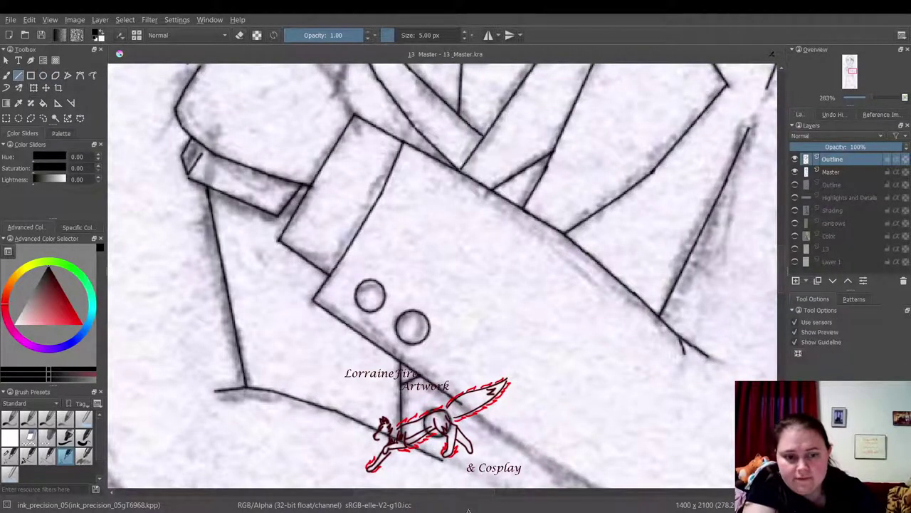
drag(460, 497, 413, 491)
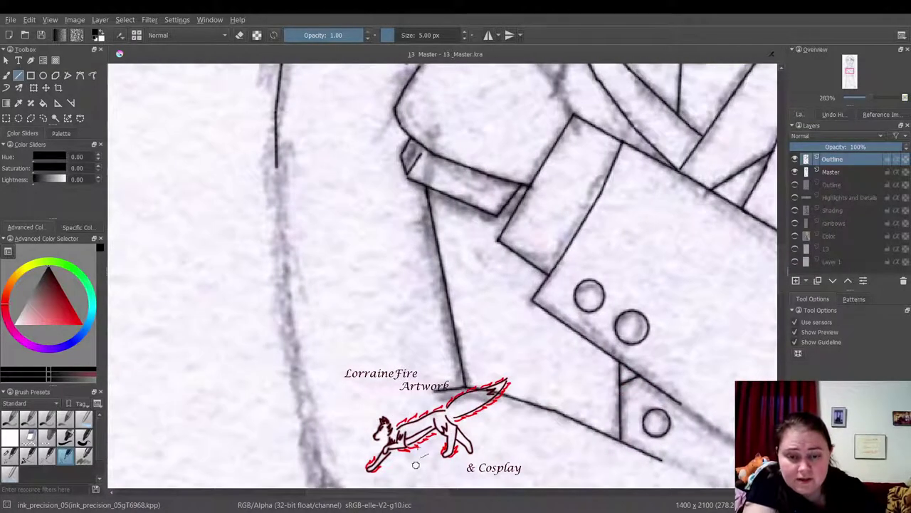
drag(277, 166, 322, 478)
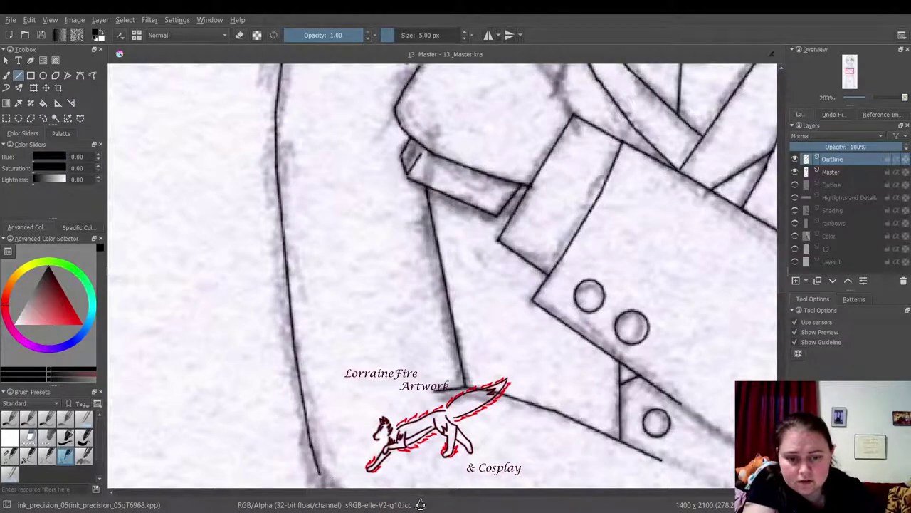
drag(423, 492, 505, 490)
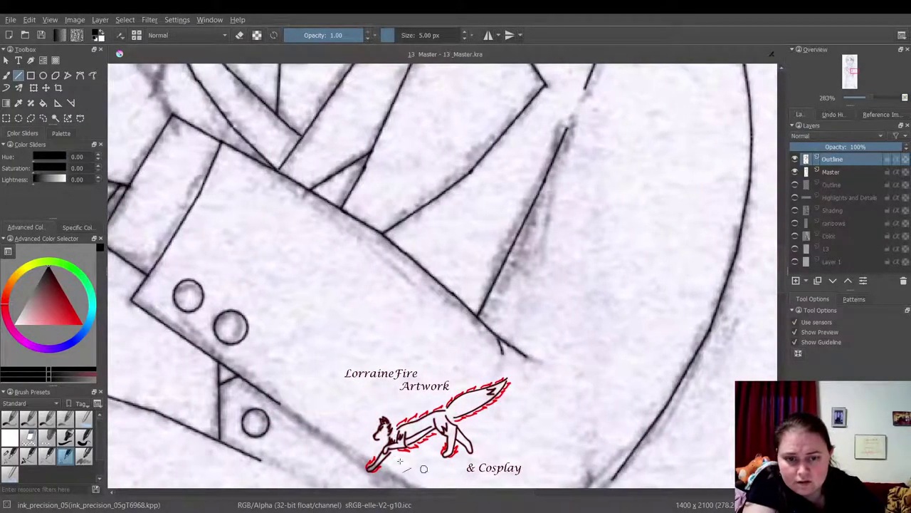
drag(280, 404, 368, 466)
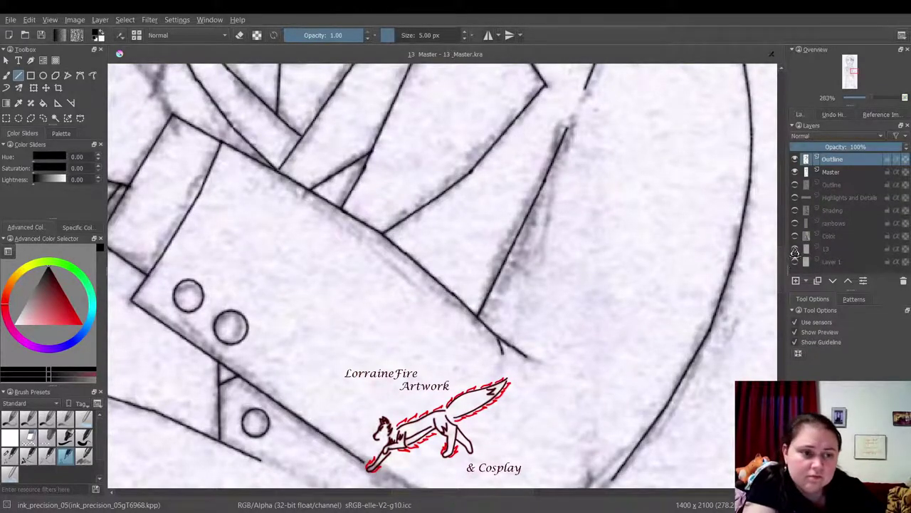
Step: Trace the lower edge of the left-hand shirt collar flap from its tip to the lapel
scroll(784, 246, up, 3)
scroll(784, 245, up, 3)
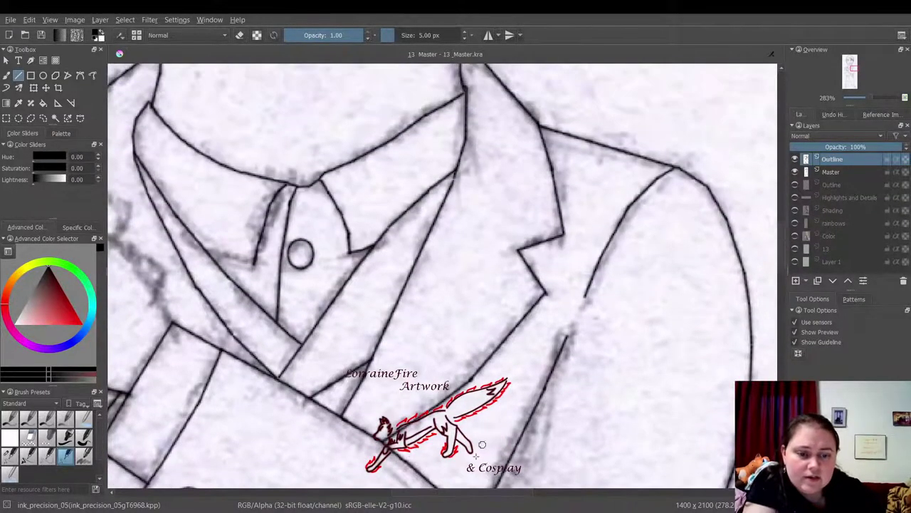
scroll(456, 497, left, 8)
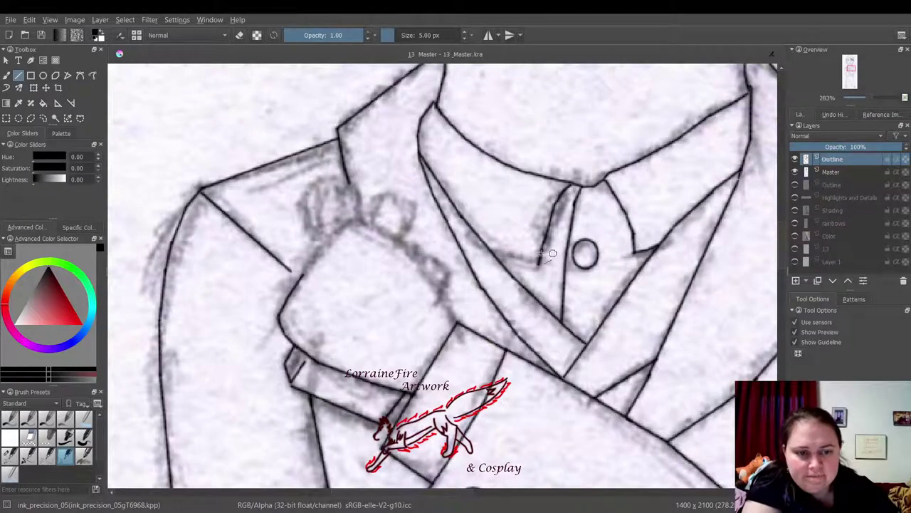
drag(536, 267, 503, 257)
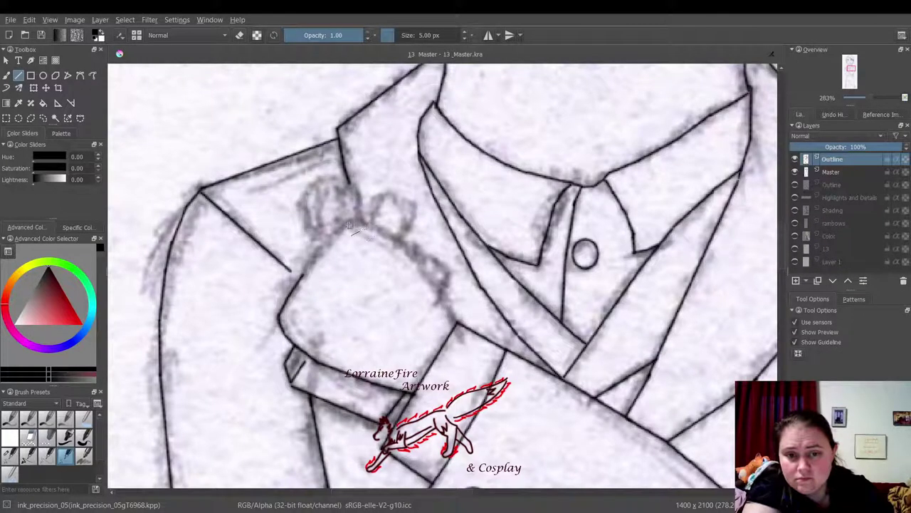
Step: Trace the hand's upper outline from the sleeve seam to the cuff and add the two small blocky shapes along it
mouse_move(350, 223)
mouse_down()
mouse_move(442, 297)
mouse_move(448, 285)
mouse_move(458, 324)
mouse_up()
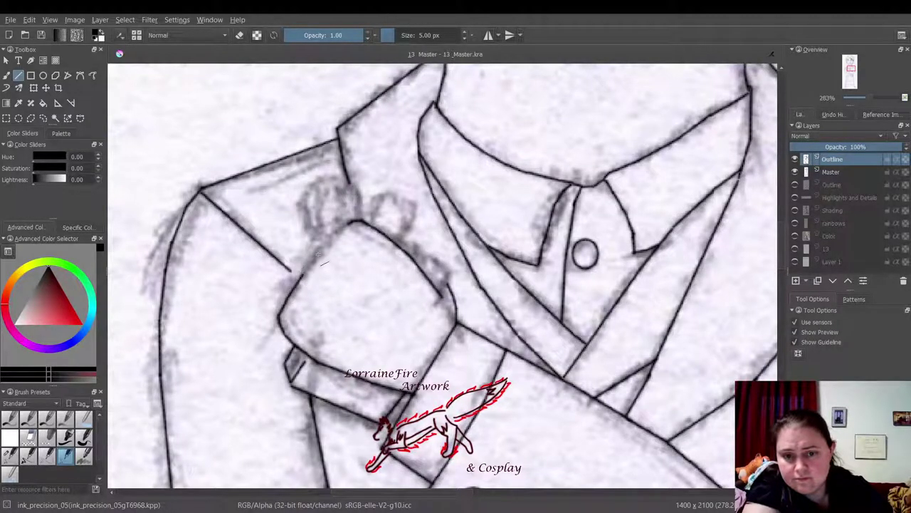
drag(318, 254, 352, 221)
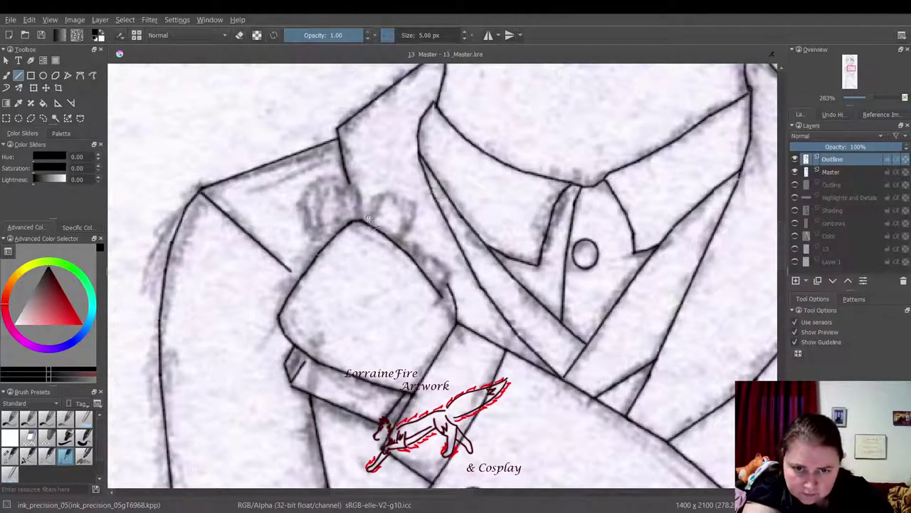
mouse_move(382, 203)
mouse_down()
mouse_move(386, 194)
mouse_move(416, 210)
mouse_move(398, 242)
mouse_move(454, 276)
mouse_up()
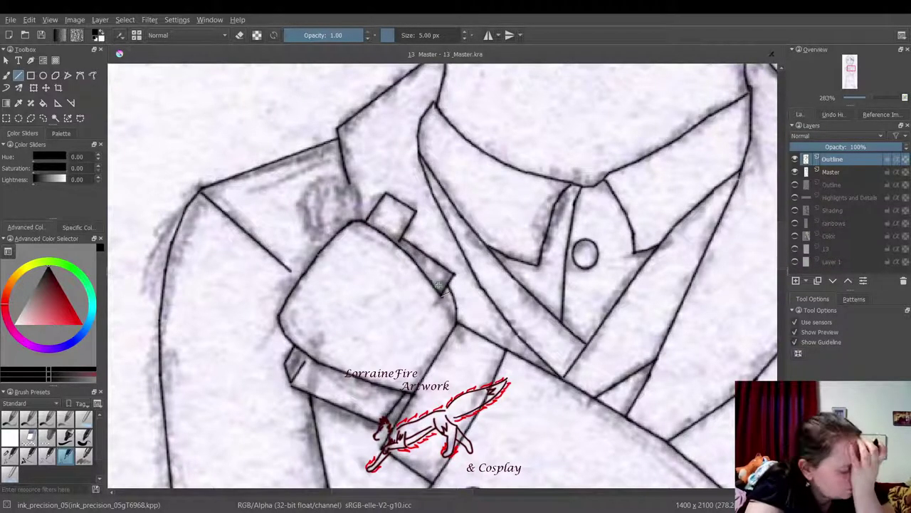
Step: Draw two concentric ellipses above the hand, erase their overlap inside it with Eraser_circle, and return to the Line tool with ink_precision_05
click(43, 75)
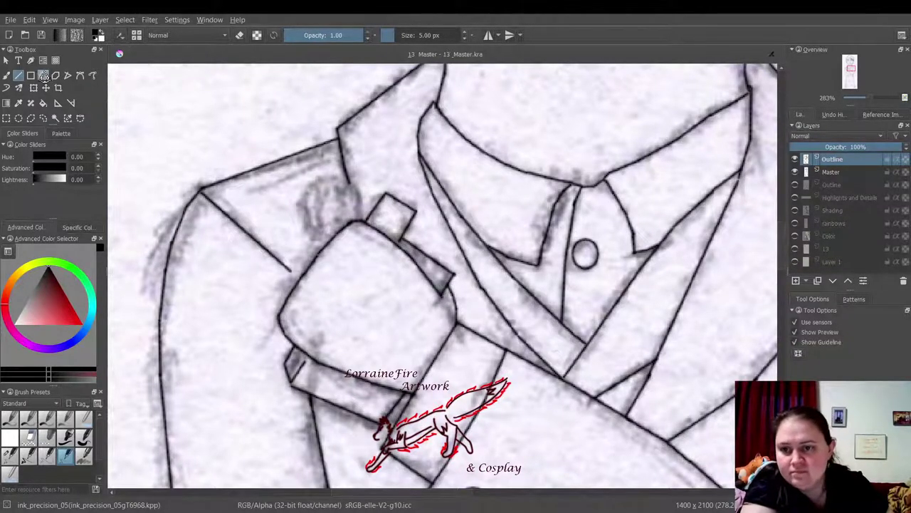
drag(348, 188, 318, 223)
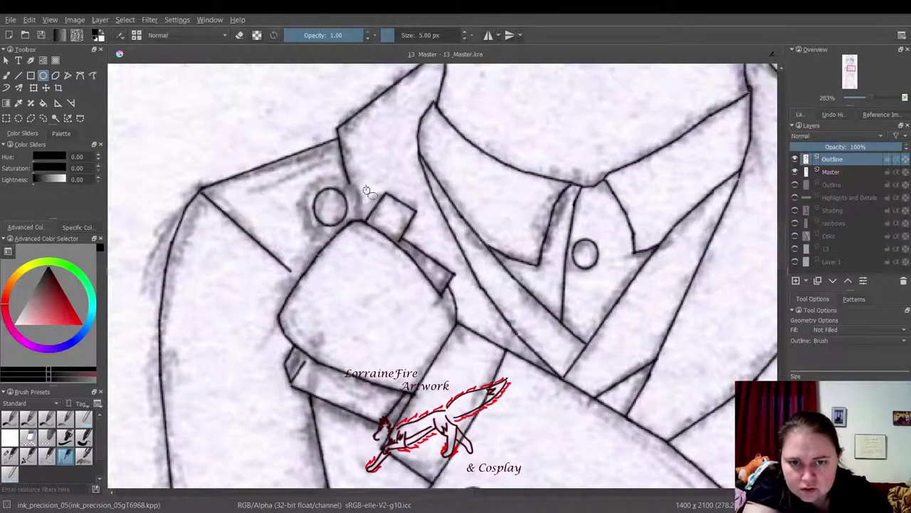
drag(359, 177, 299, 239)
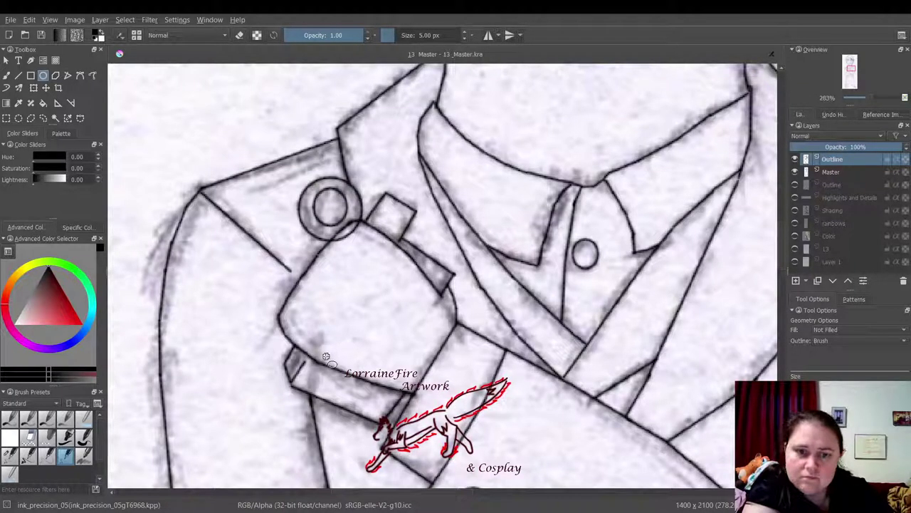
click(6, 75)
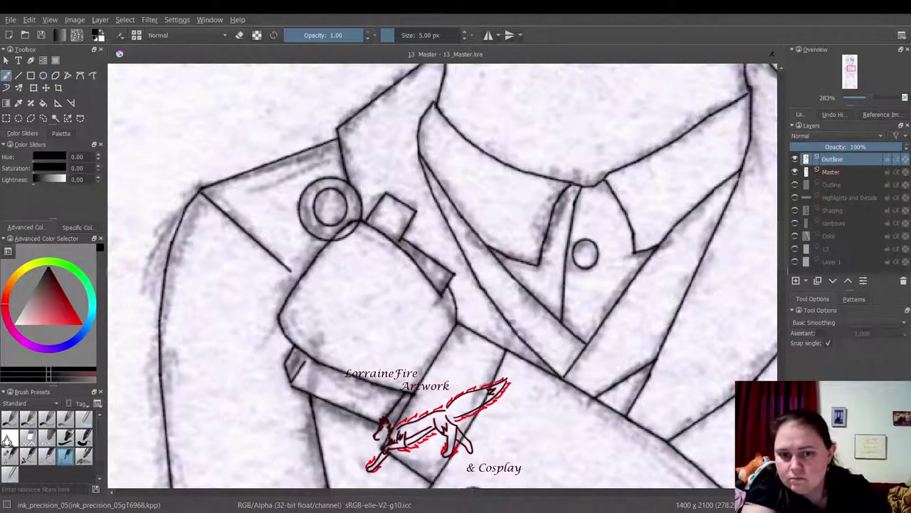
click(9, 439)
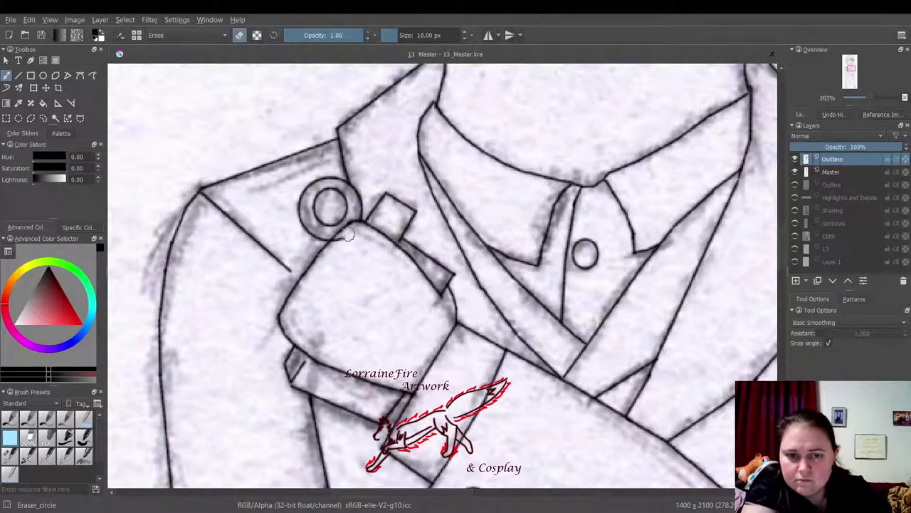
drag(342, 244, 337, 241)
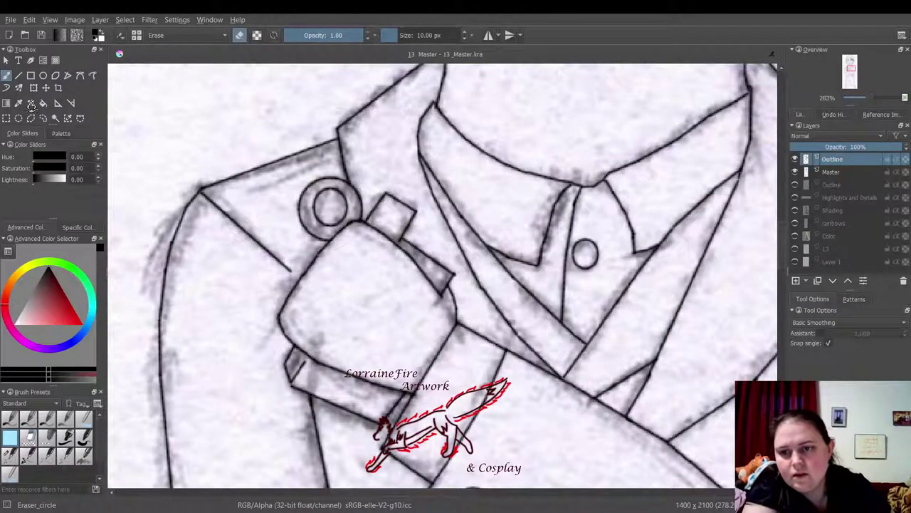
click(19, 74)
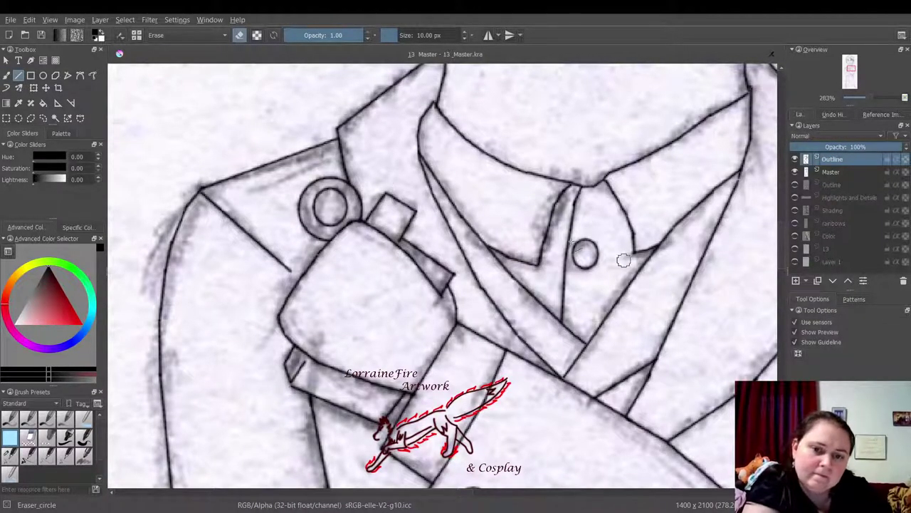
click(64, 455)
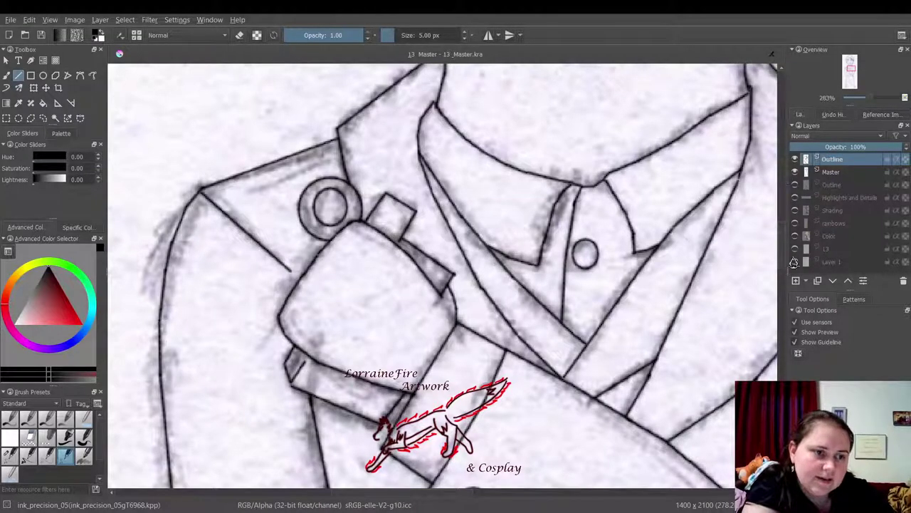
Step: Trace the lower crossed forearm's underside, cuff end and remaining top edge, plus the jacket's front opening line beneath it
drag(783, 258, 791, 317)
scroll(790, 315, down, 3)
scroll(760, 294, up, 1)
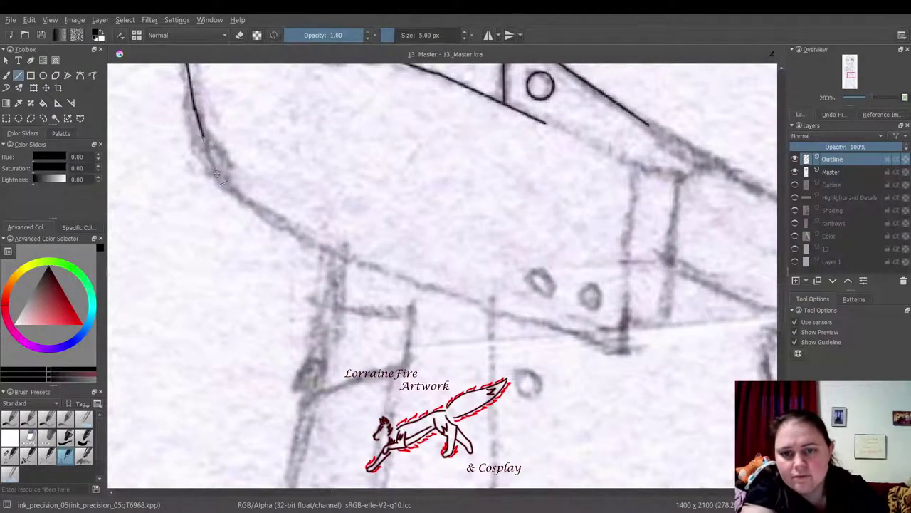
mouse_move(202, 137)
mouse_down()
mouse_move(218, 175)
mouse_move(275, 220)
mouse_move(345, 245)
mouse_move(399, 277)
mouse_move(629, 354)
mouse_up()
mouse_move(629, 354)
mouse_down()
mouse_move(639, 165)
mouse_move(552, 117)
mouse_move(541, 122)
mouse_up()
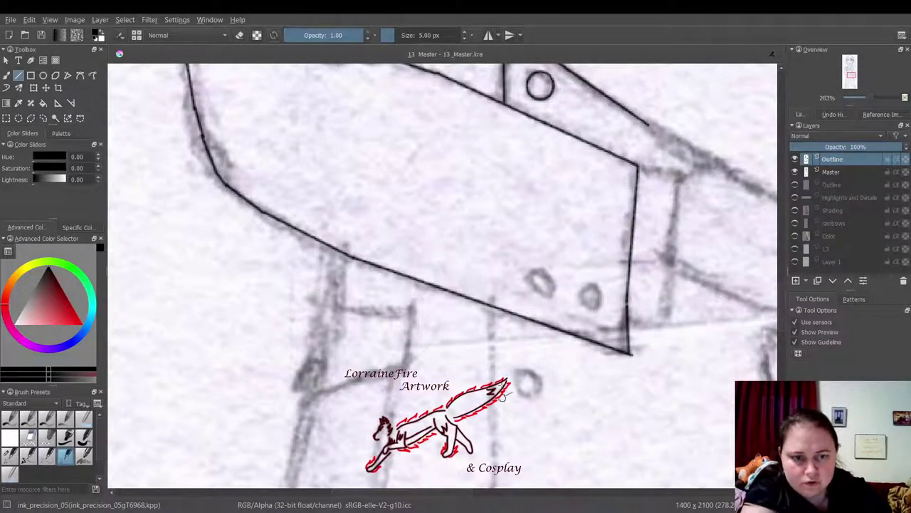
drag(491, 311, 494, 483)
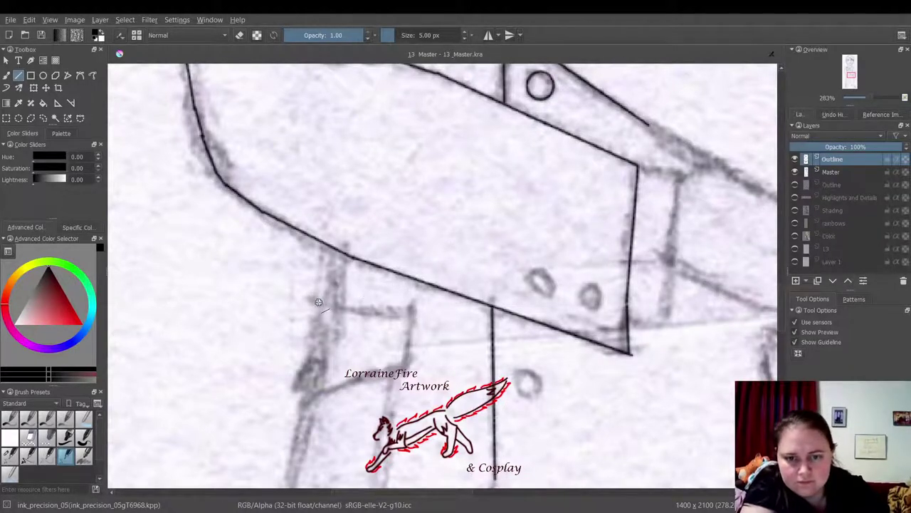
Step: Trace the left-hand pocket flap's top, inner and lower edges and draw four oval buttons on the flap, jacket front and sleeve cuff
mouse_move(319, 302)
mouse_down()
mouse_move(408, 310)
mouse_move(406, 361)
mouse_move(303, 399)
mouse_up()
click(42, 75)
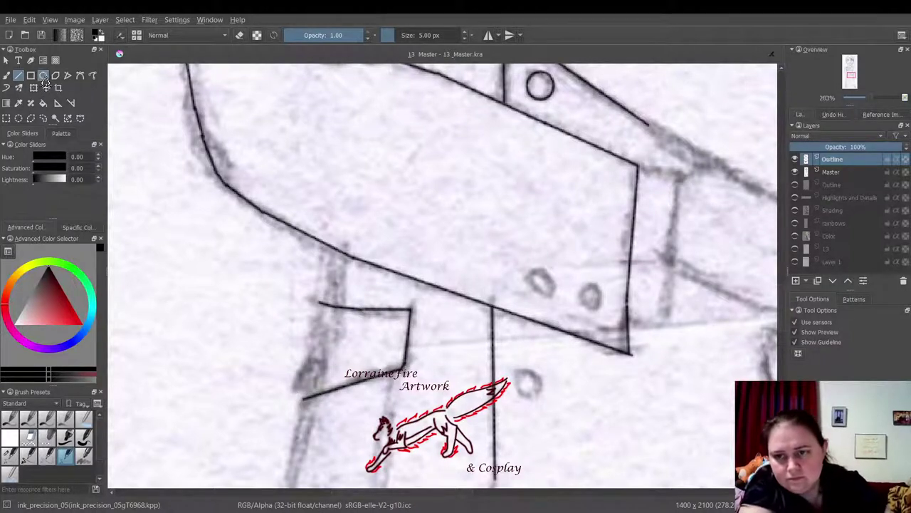
drag(328, 376, 330, 378)
drag(515, 369, 545, 399)
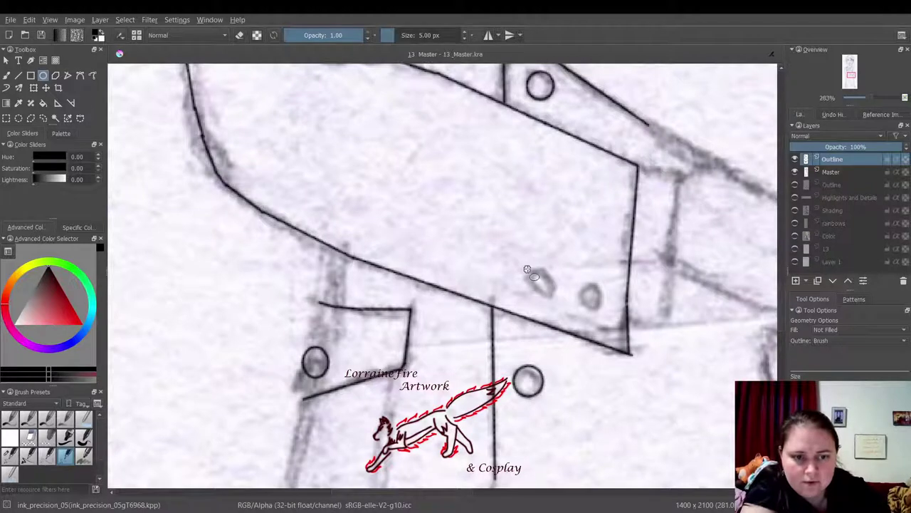
drag(530, 269, 557, 299)
drag(581, 281, 606, 312)
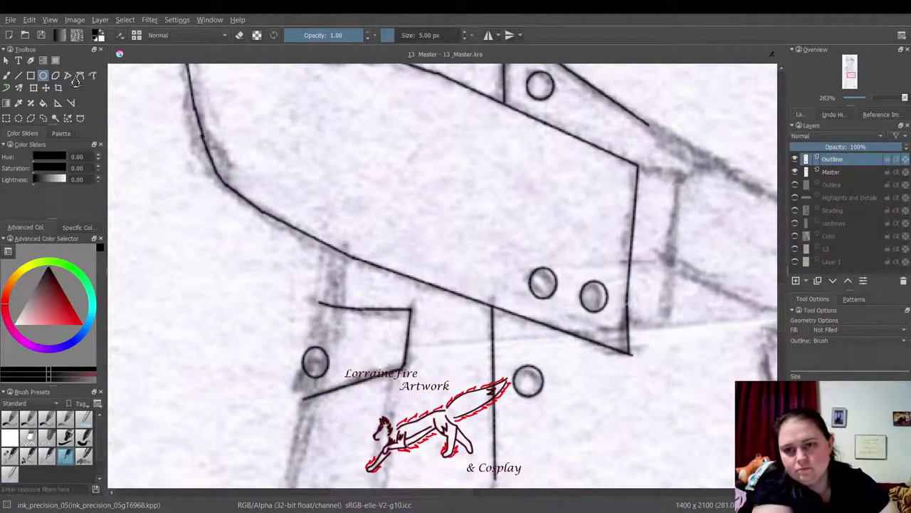
Step: Close the left-hand pocket flap's outer edge with the Line tool and trace the jacket side above and below it and the pocket's inner edge
click(18, 76)
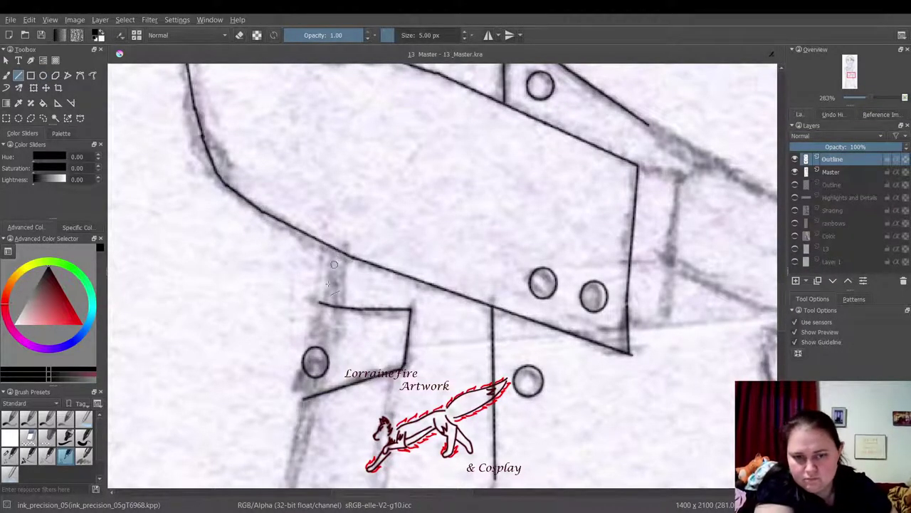
mouse_move(318, 303)
mouse_down()
mouse_move(322, 326)
mouse_move(299, 404)
mouse_up()
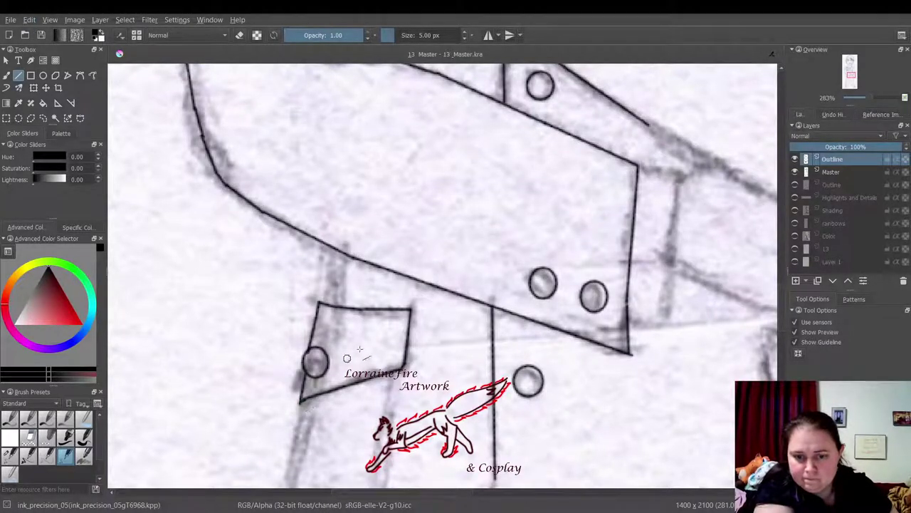
drag(293, 459, 293, 459)
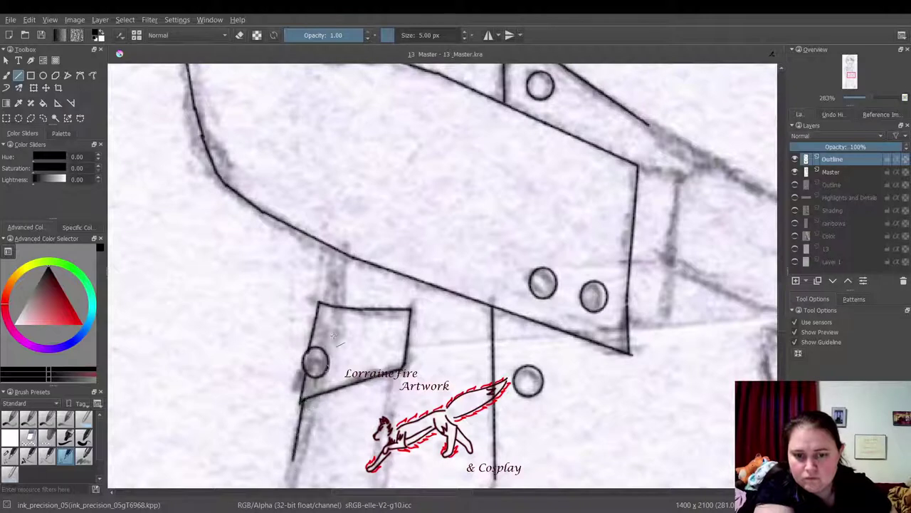
drag(338, 250, 325, 303)
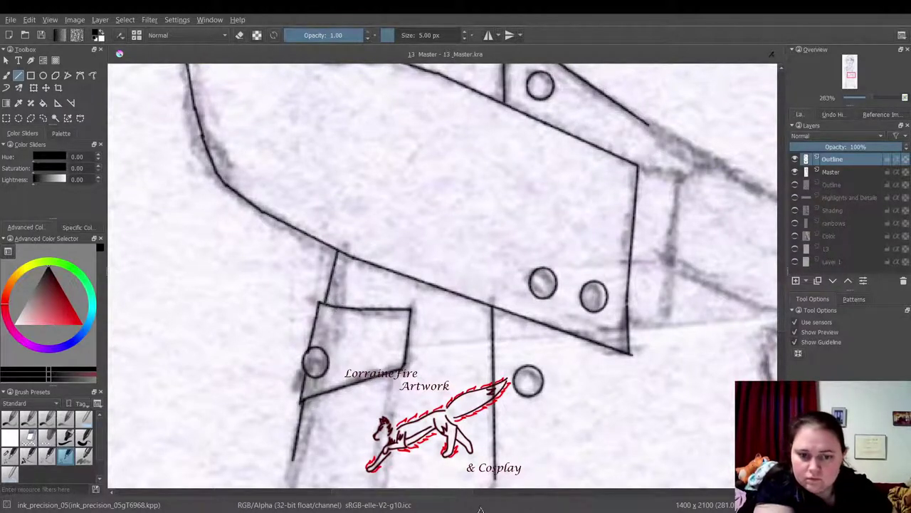
drag(469, 498, 474, 497)
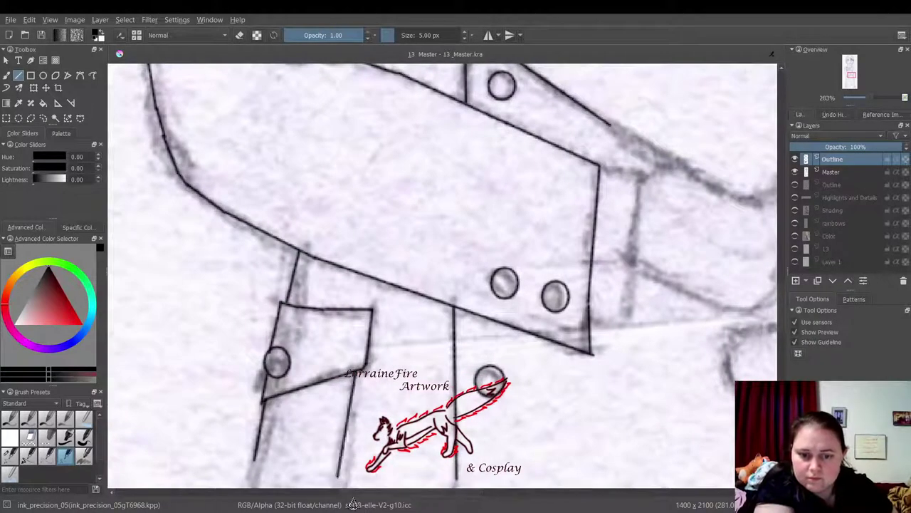
Step: Trace the underside of the right-hand elbow, joining the forearm's lower edge to the upper arm's outer edge
scroll(368, 497, right, 1)
drag(368, 497, 418, 466)
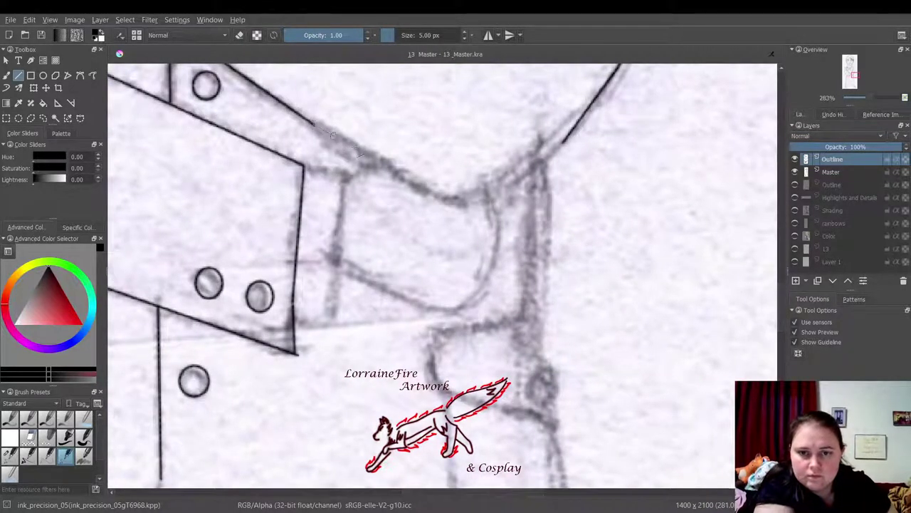
mouse_move(310, 121)
mouse_down()
mouse_move(431, 196)
mouse_move(477, 202)
mouse_up()
drag(521, 182, 564, 141)
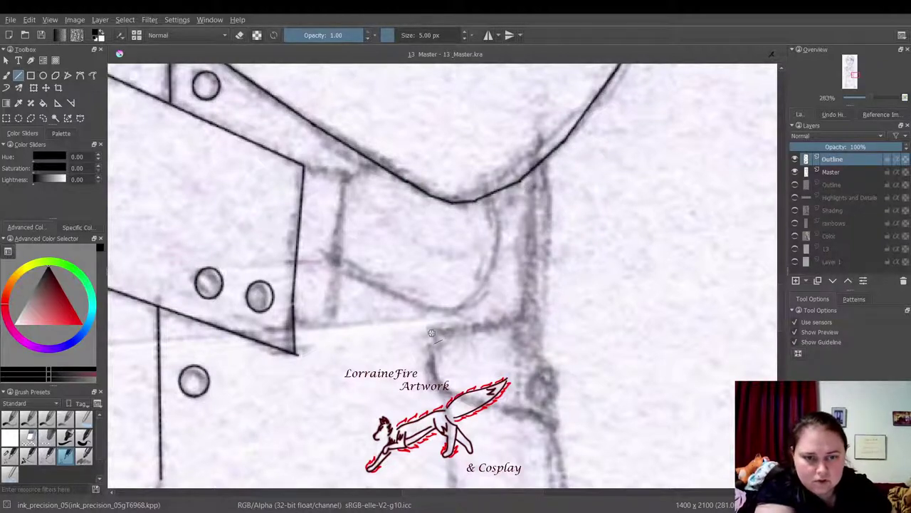
Step: Trace the top and upper outer edge of the right-hand pocket flap and draw an oval button over its outer edge
mouse_move(511, 329)
mouse_down()
mouse_move(538, 316)
mouse_move(555, 376)
mouse_up()
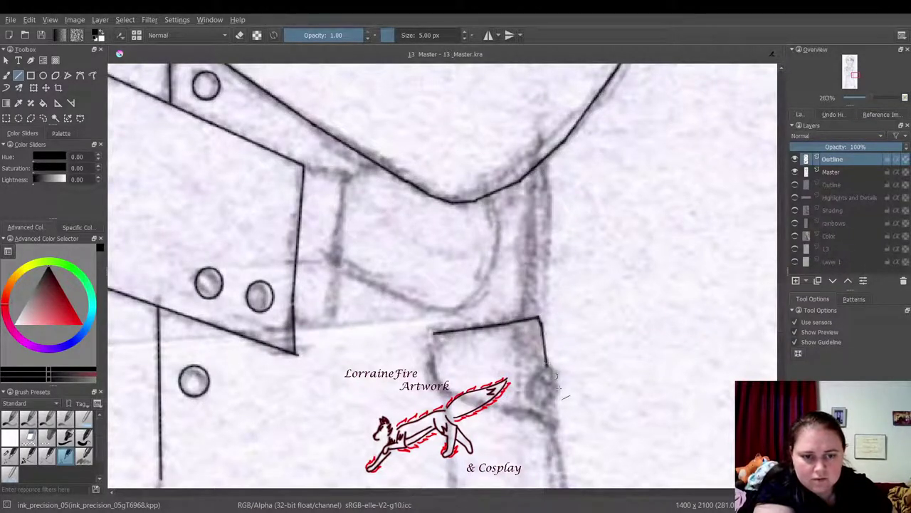
click(42, 75)
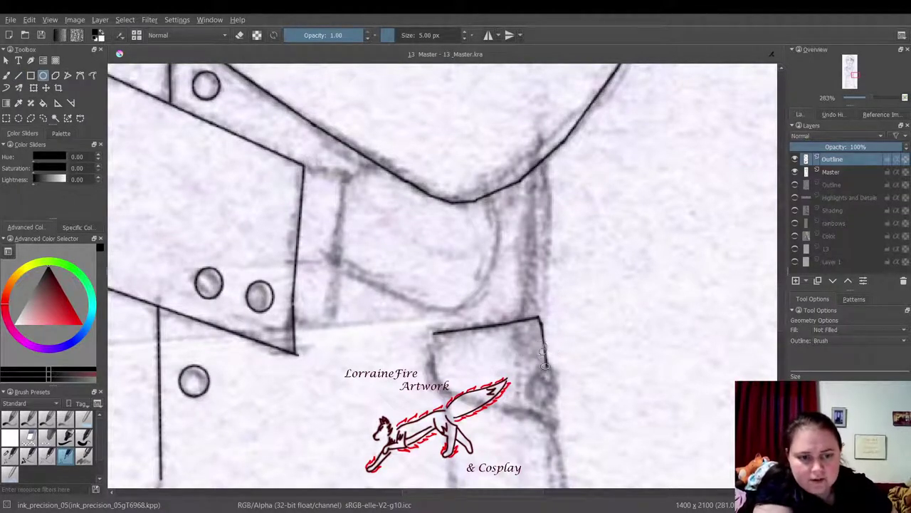
drag(548, 343, 562, 374)
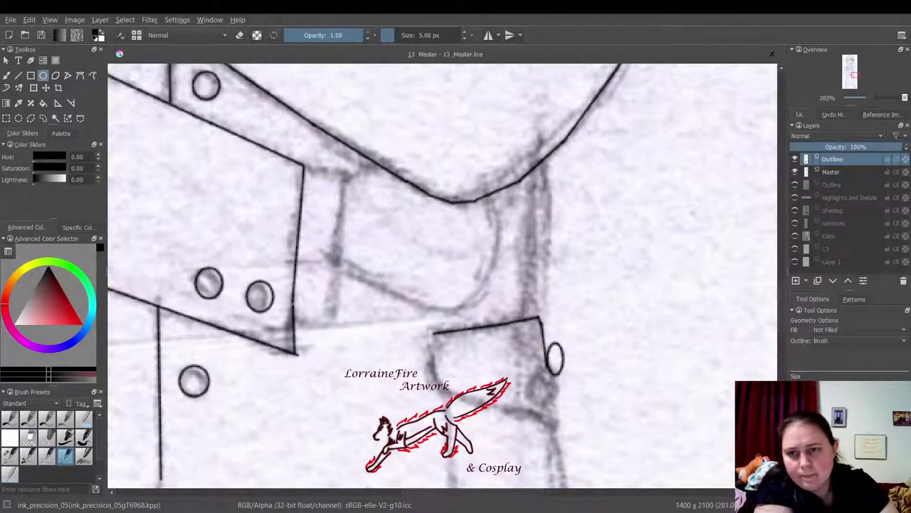
key(ctrl+z)
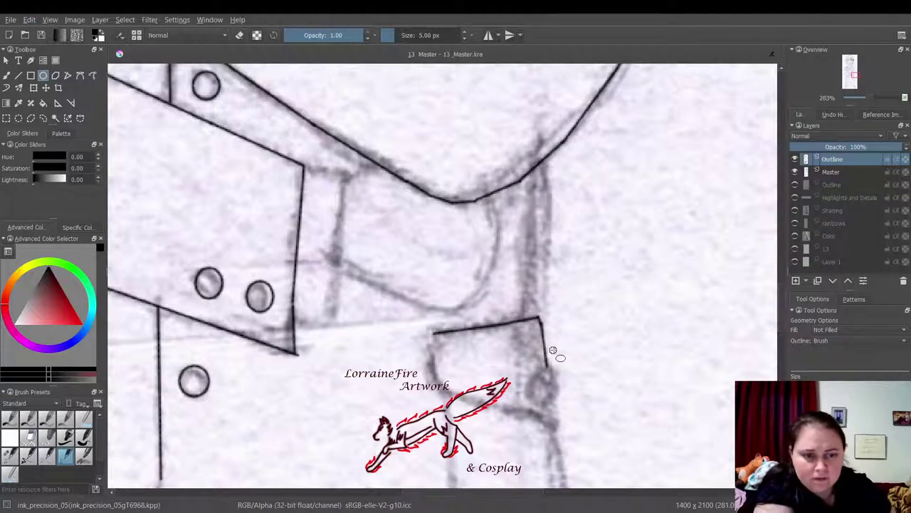
drag(557, 348, 525, 387)
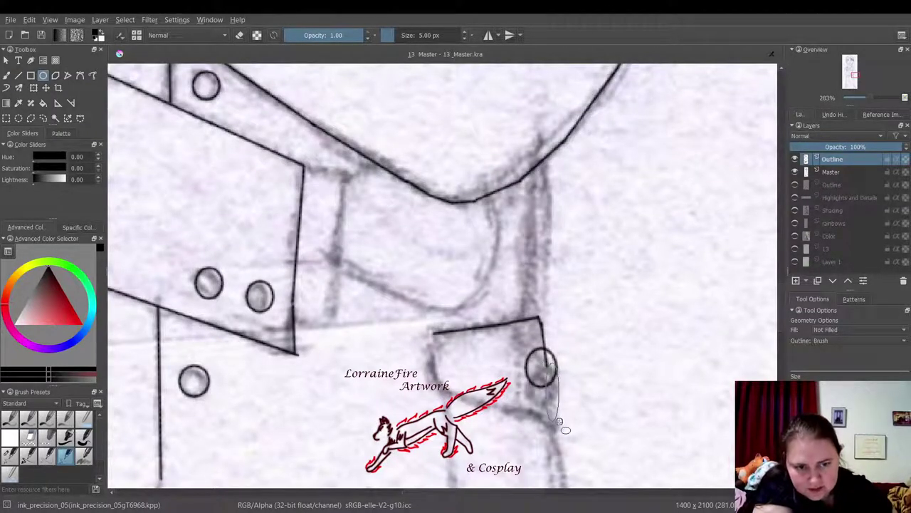
drag(547, 379, 550, 412)
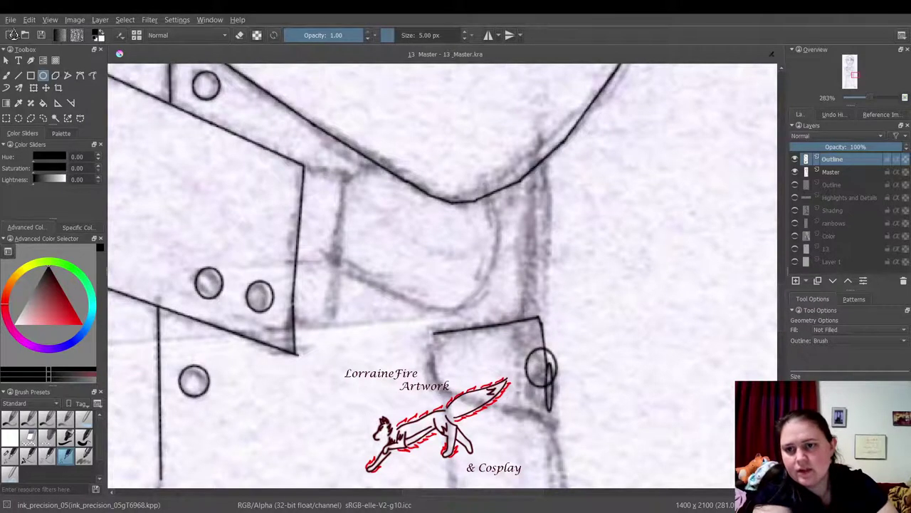
key(ctrl+z)
Step: Complete the right-hand pocket flap's outer, lower and inner edges with the Line tool
click(18, 75)
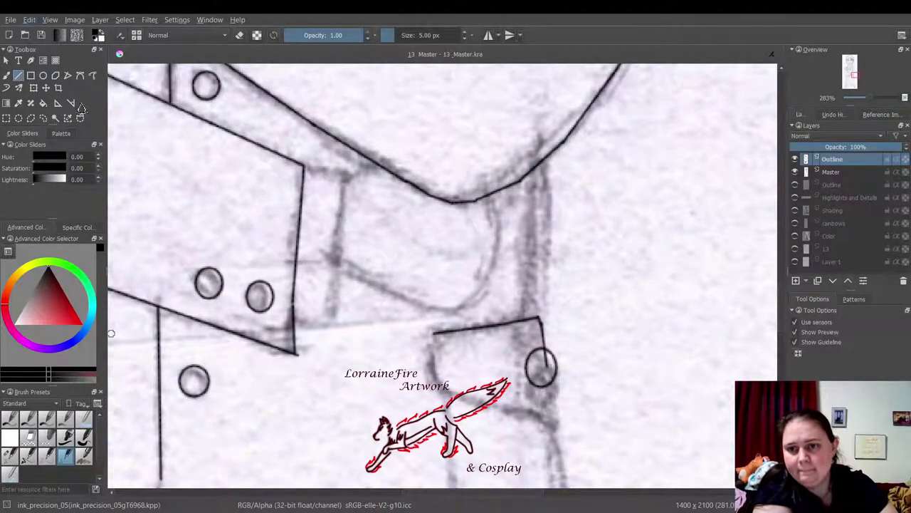
drag(547, 365, 555, 426)
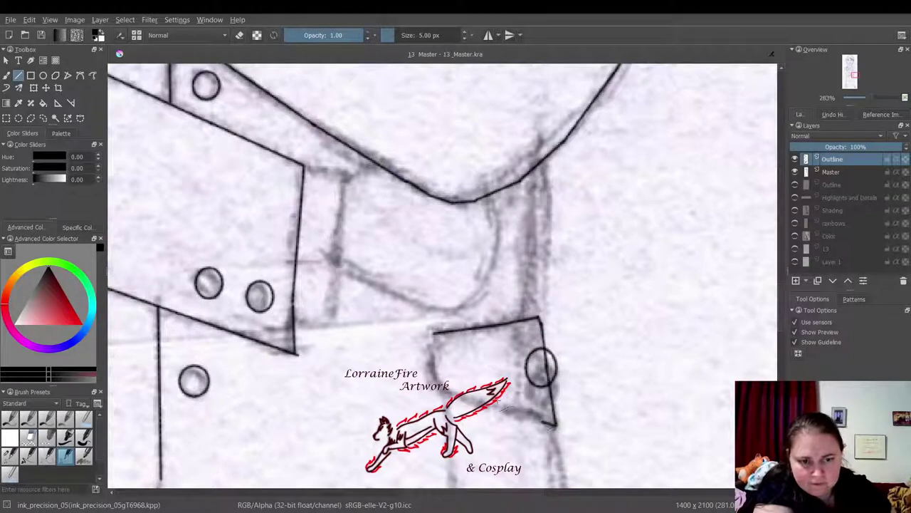
drag(502, 407, 466, 401)
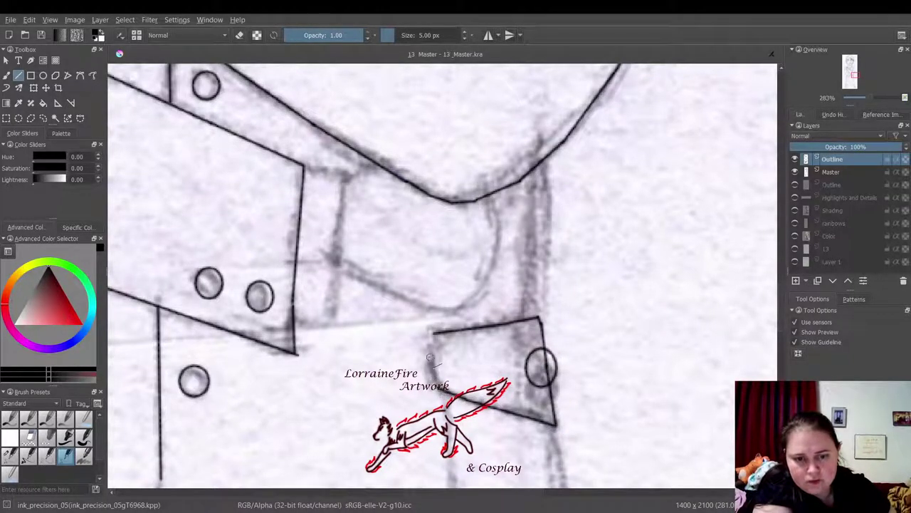
drag(436, 385, 431, 339)
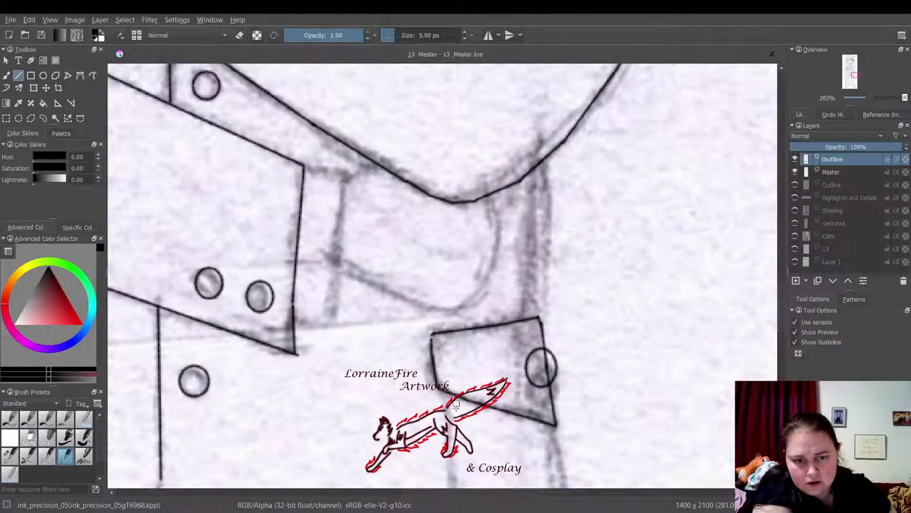
Step: Trace the right-hand pocket's inner edge below the flap and the jacket's side edge below and above the flap
drag(450, 461, 456, 481)
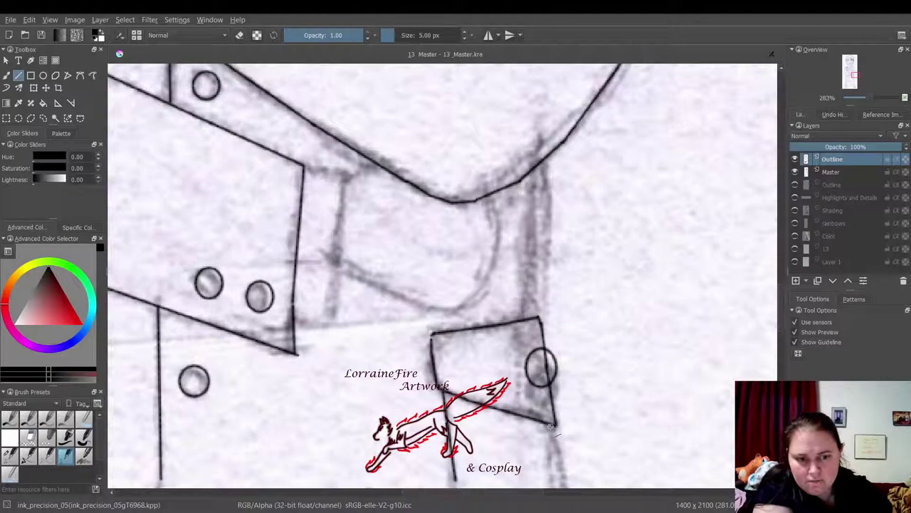
drag(552, 426, 562, 482)
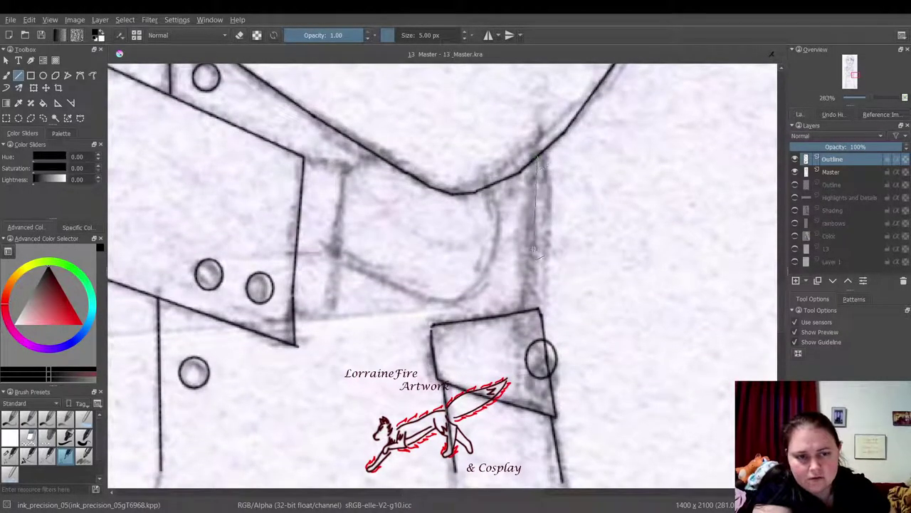
drag(534, 249, 531, 262)
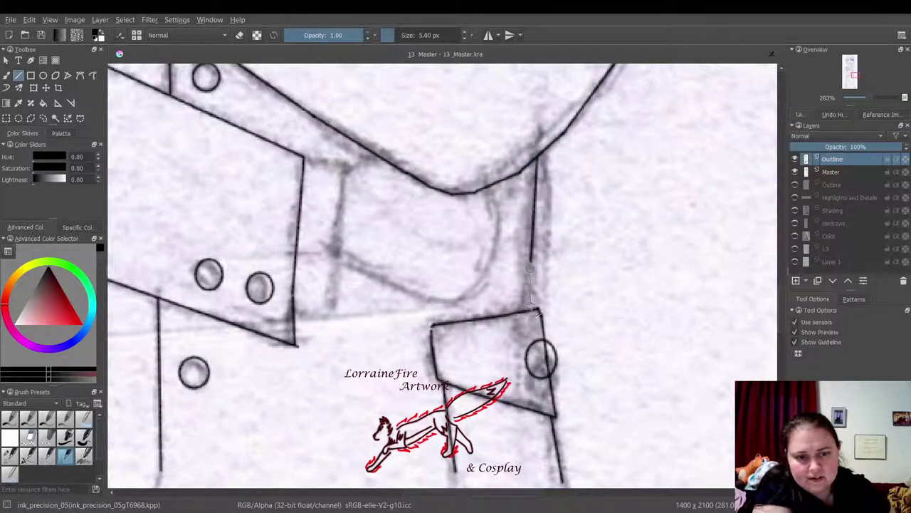
drag(533, 308, 533, 308)
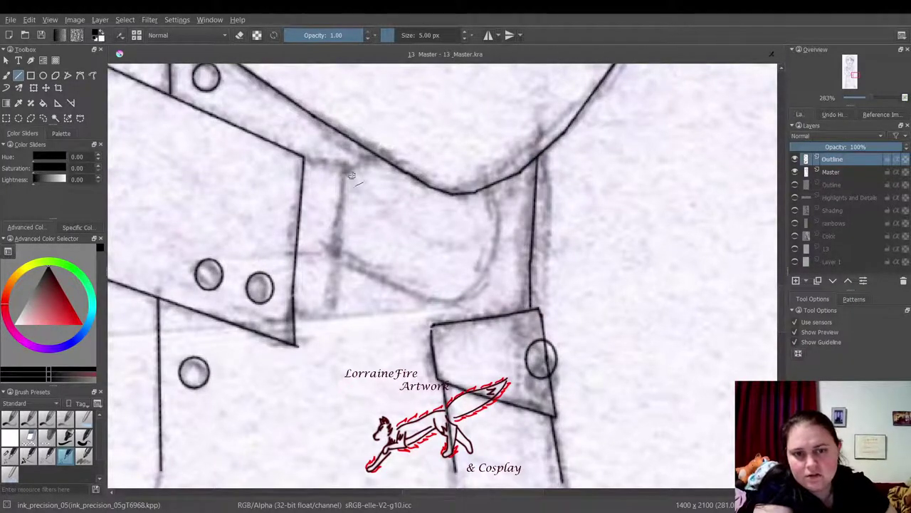
Step: Trace the narrow shirt cuff beyond the lower sleeve and the rounded outline of the hand tucked under the right-hand elbow
mouse_move(347, 163)
mouse_down()
mouse_move(332, 311)
mouse_move(294, 307)
mouse_up()
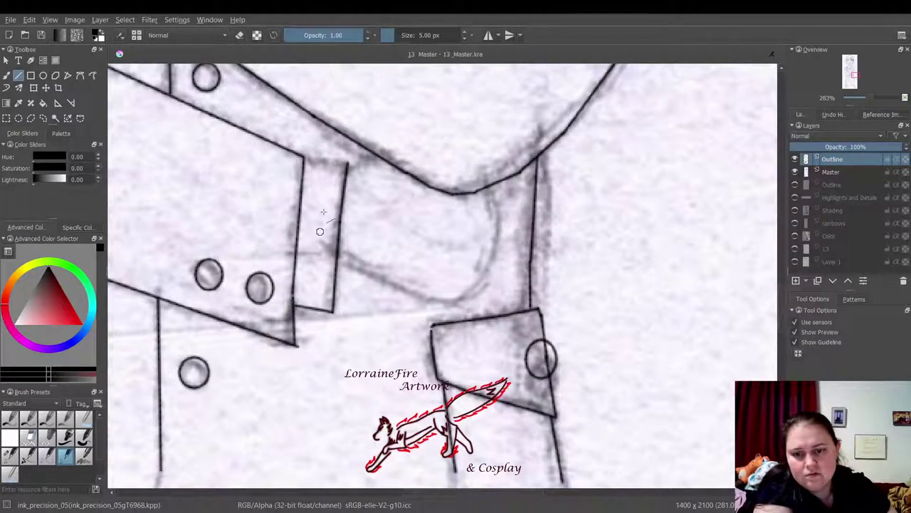
drag(303, 155, 349, 168)
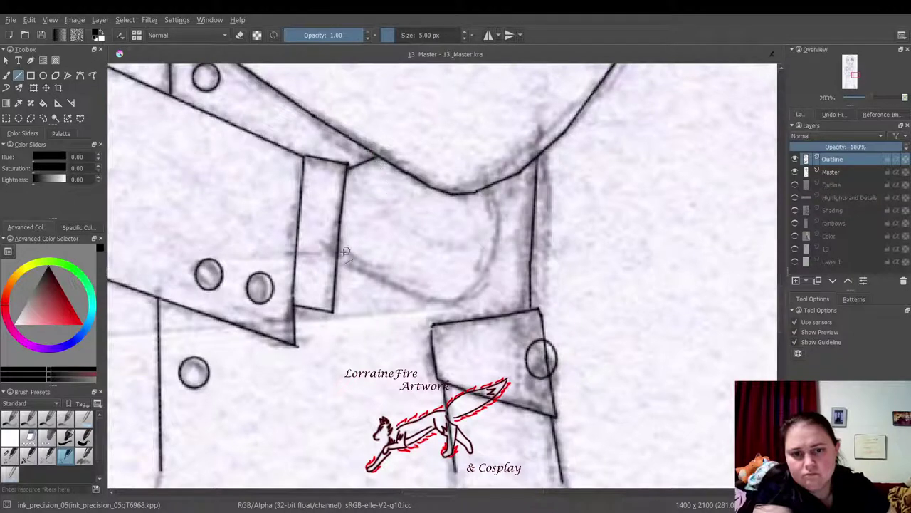
mouse_move(338, 256)
mouse_down()
mouse_move(391, 291)
mouse_move(445, 309)
mouse_move(440, 301)
mouse_move(484, 276)
mouse_move(500, 237)
mouse_move(488, 187)
mouse_up()
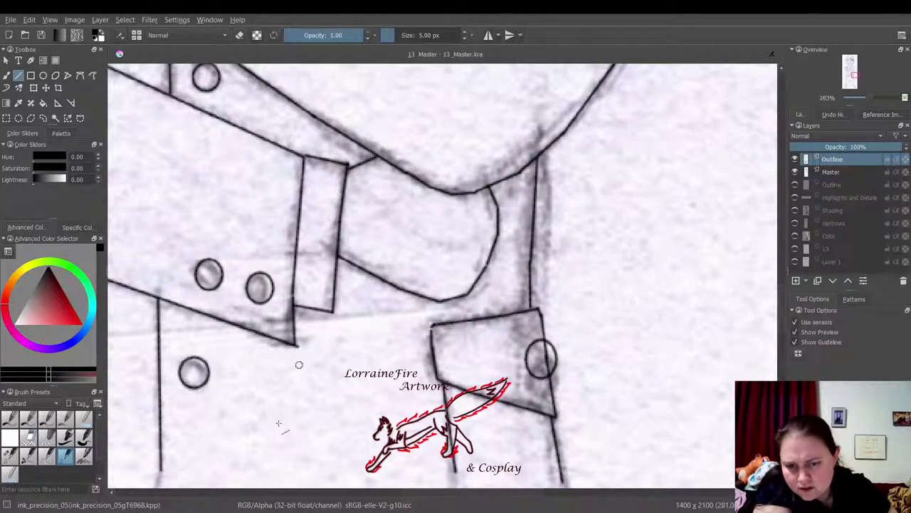
Step: Try a short horizontal line between the left-hand pocket flap and the jacket's front opening, checking it against the whole figure
mouse_move(461, 503)
mouse_down()
mouse_move(380, 498)
mouse_move(461, 476)
mouse_move(412, 462)
mouse_up()
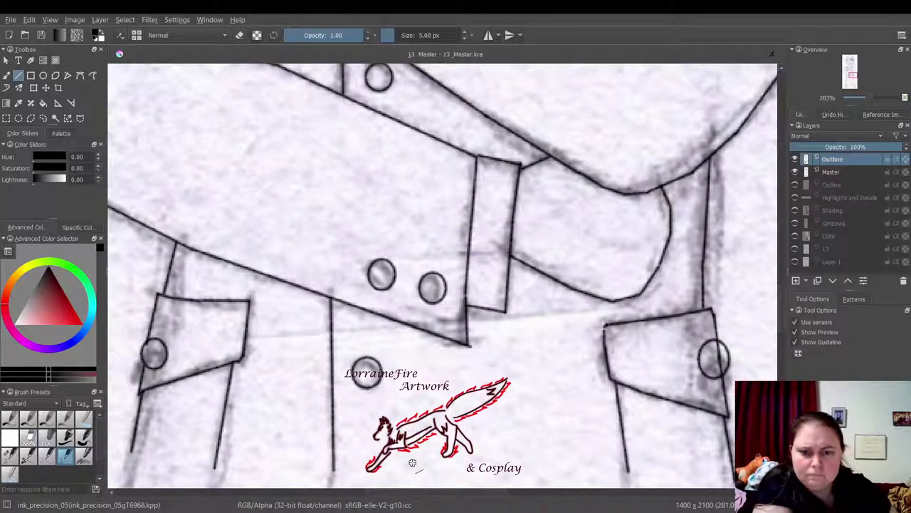
drag(245, 339, 332, 328)
key(ctrl+minus)
key(ctrl+minus)
key(ctrl+minus)
key(ctrl+minus)
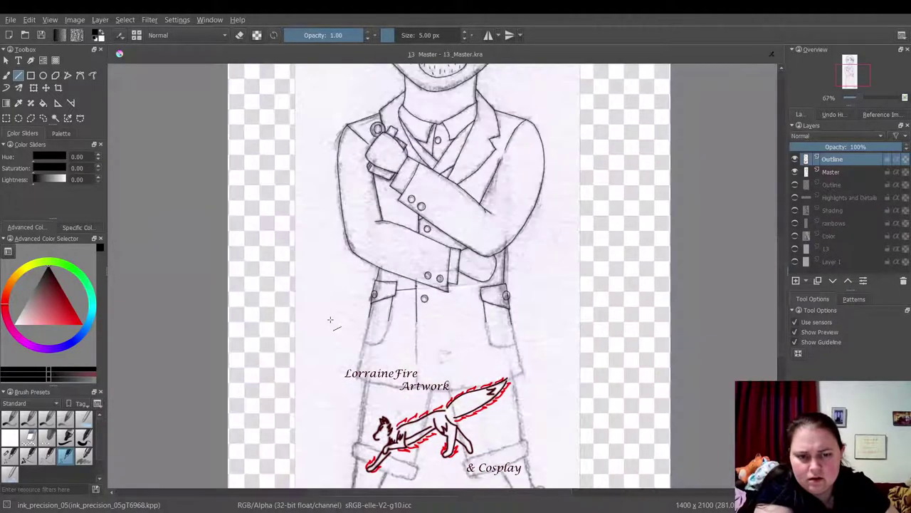
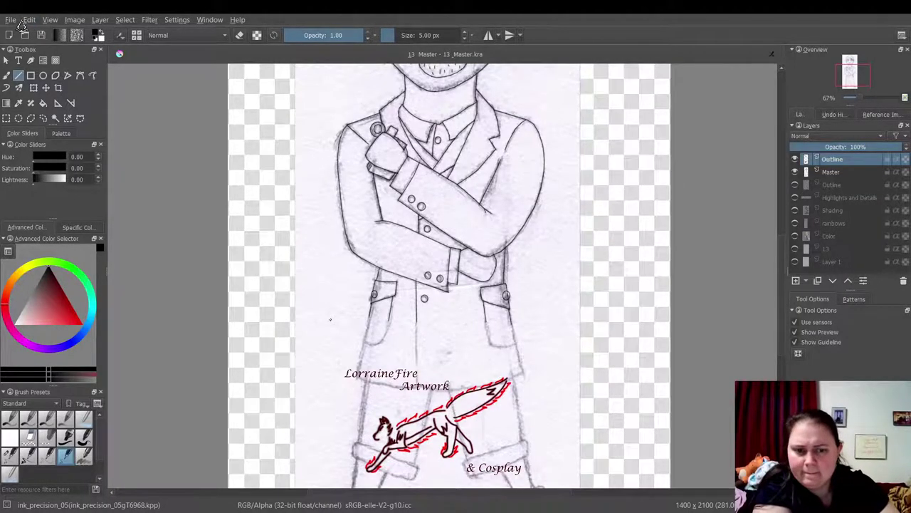
key(ctrl+plus)
key(ctrl+plus)
key(ctrl+plus)
key(ctrl+plus)
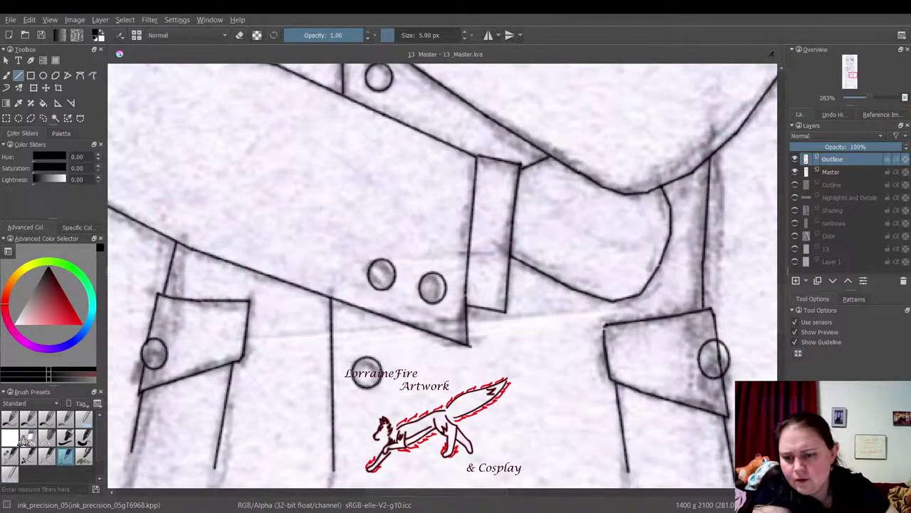
click(12, 438)
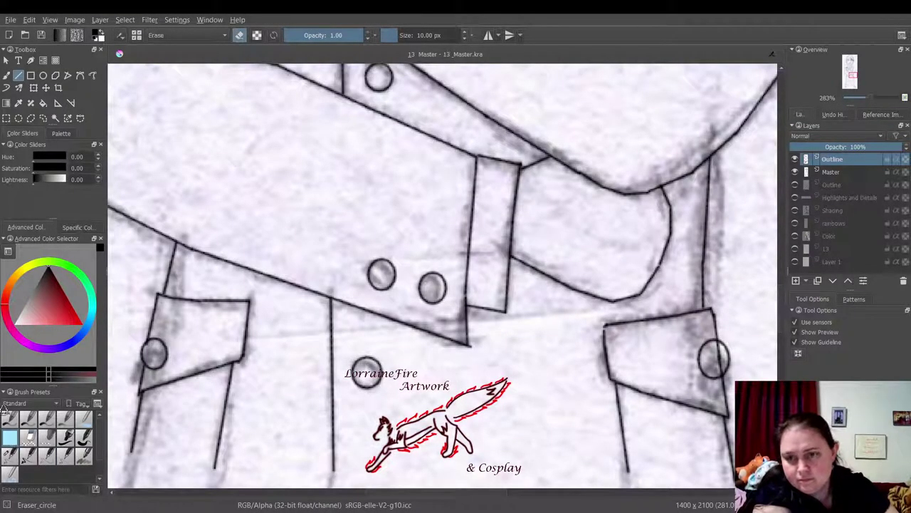
click(7, 76)
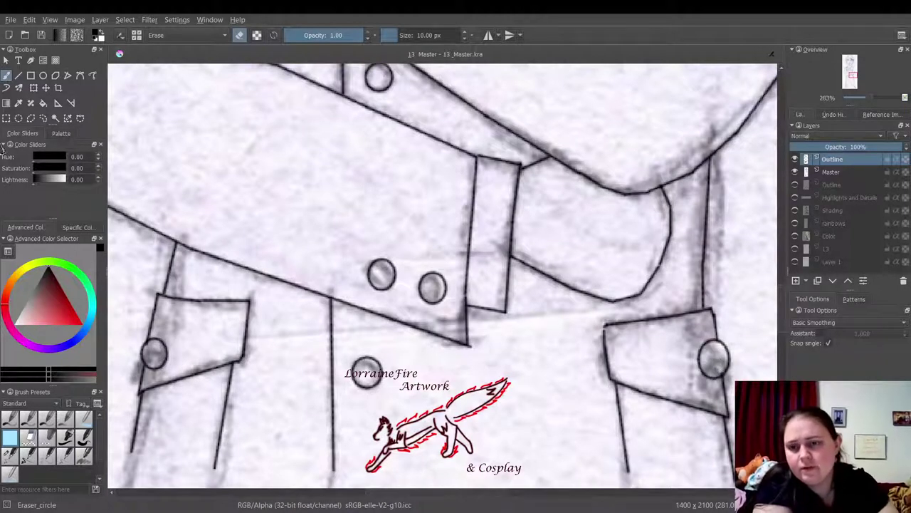
click(19, 75)
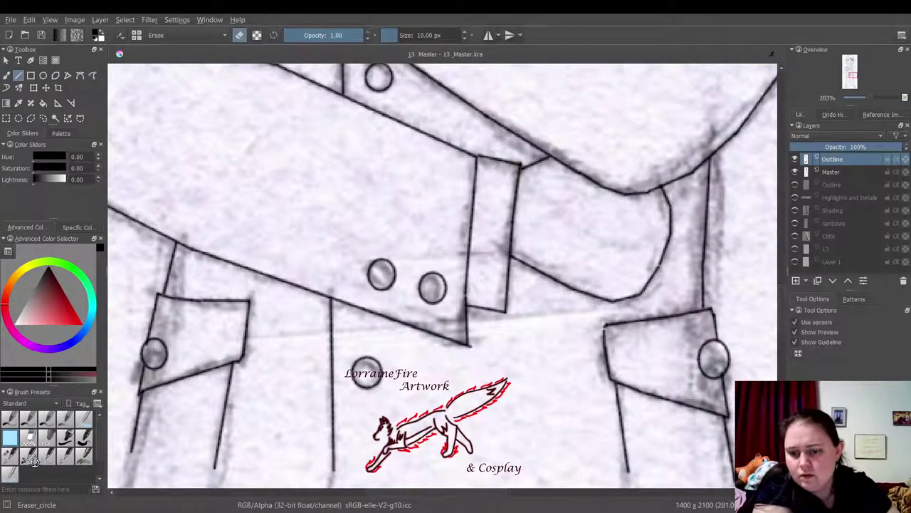
click(64, 456)
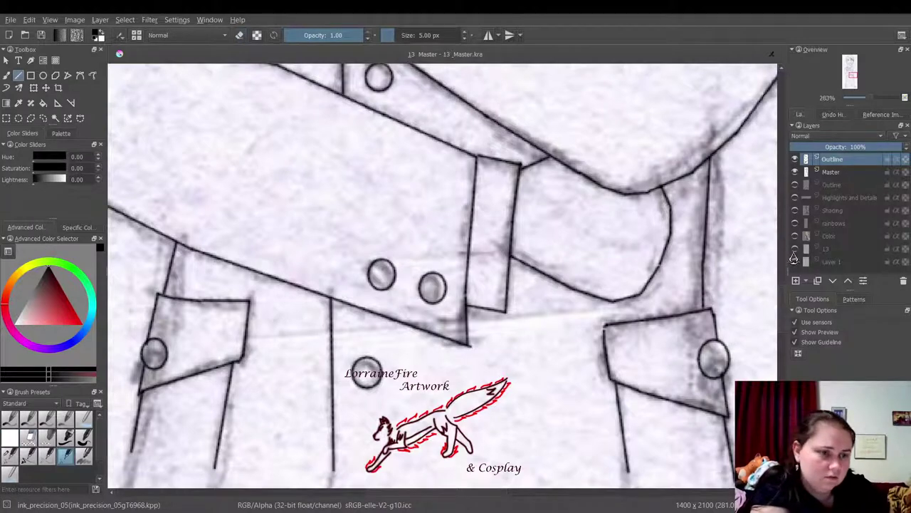
Step: Trace the jacket's lower front opening edge, right-hand hem and side seam, and close the rounded bottom of the right-hand pocket with straight line segments
scroll(781, 306, down, 5)
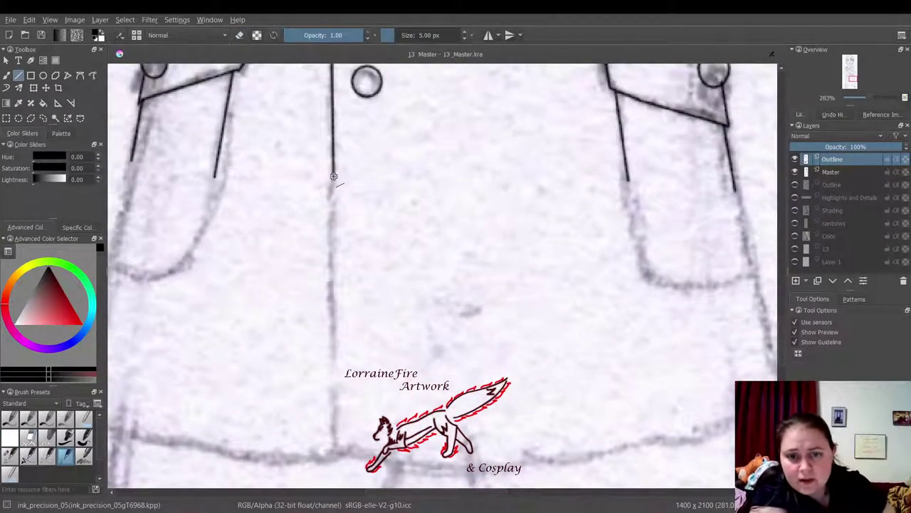
mouse_move(337, 179)
mouse_down()
mouse_move(338, 454)
mouse_move(473, 468)
mouse_move(596, 450)
mouse_up()
mouse_move(595, 452)
mouse_down()
mouse_move(723, 425)
mouse_move(759, 405)
mouse_move(734, 398)
mouse_move(712, 334)
mouse_move(690, 196)
mouse_up()
mouse_move(576, 178)
mouse_down()
mouse_move(599, 277)
mouse_move(653, 286)
mouse_move(702, 273)
mouse_up()
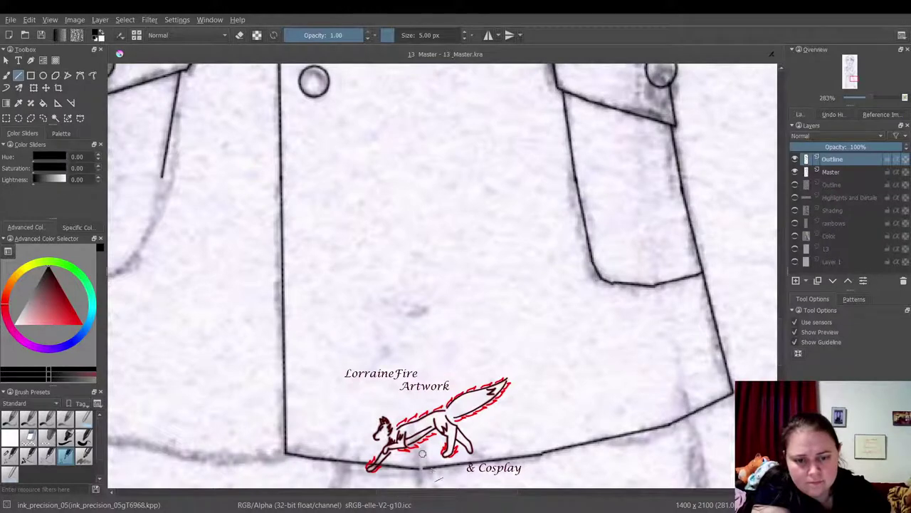
Step: Trace the jacket's left-hand side edge and hem up to the front opening, and finish the left-hand pocket's curved lower outline
drag(481, 496, 416, 496)
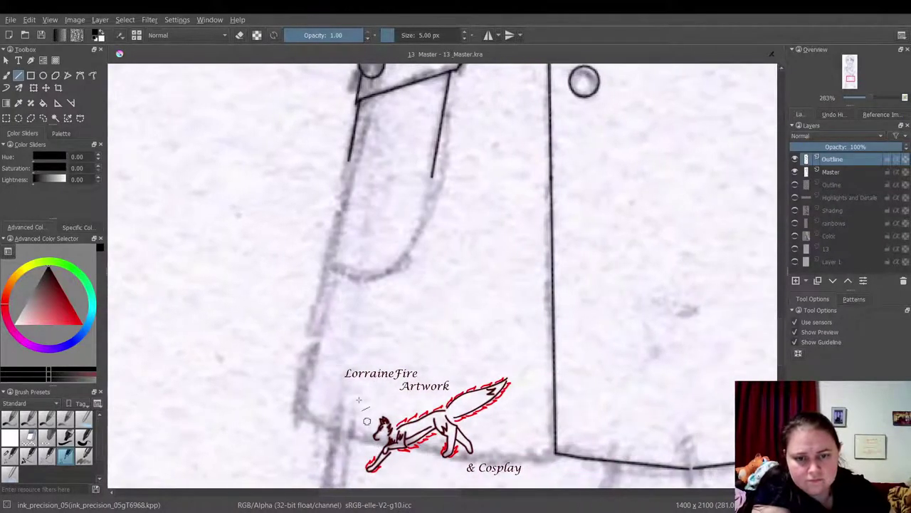
drag(348, 157, 311, 344)
mouse_move(301, 382)
mouse_down()
mouse_move(309, 419)
mouse_move(385, 440)
mouse_up()
mouse_move(329, 257)
mouse_down()
mouse_move(333, 271)
mouse_move(359, 281)
mouse_move(393, 264)
mouse_move(426, 214)
mouse_move(432, 172)
mouse_move(422, 222)
mouse_up()
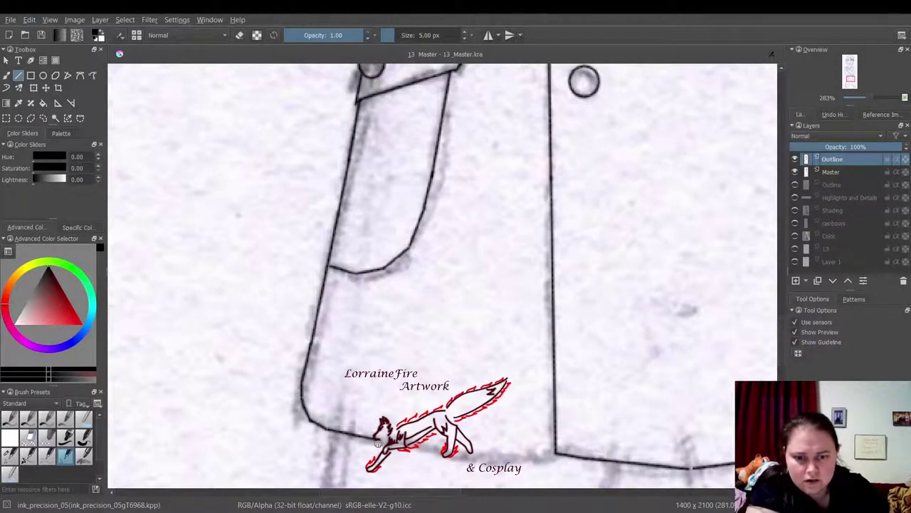
drag(450, 448, 555, 450)
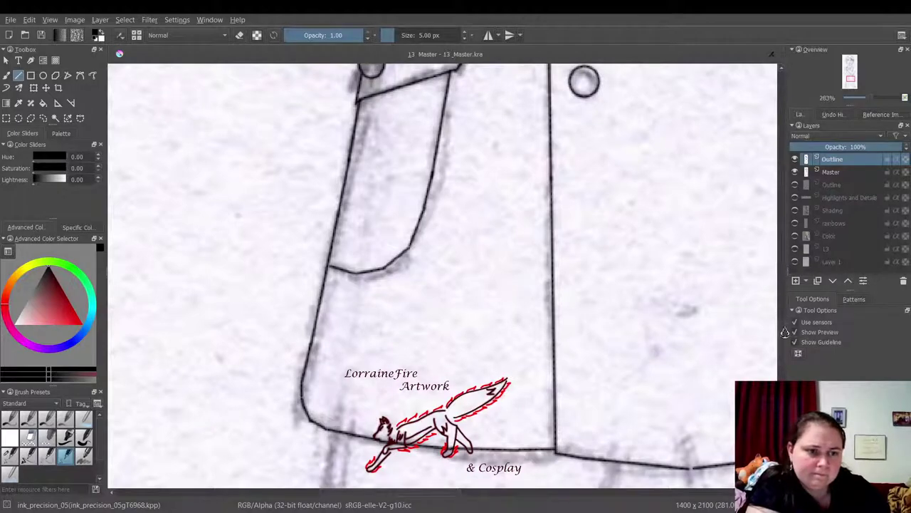
Step: Trace both edges of the left-hand trouser leg below the hem and the rounded outline of its rolled cuff
drag(783, 331, 784, 371)
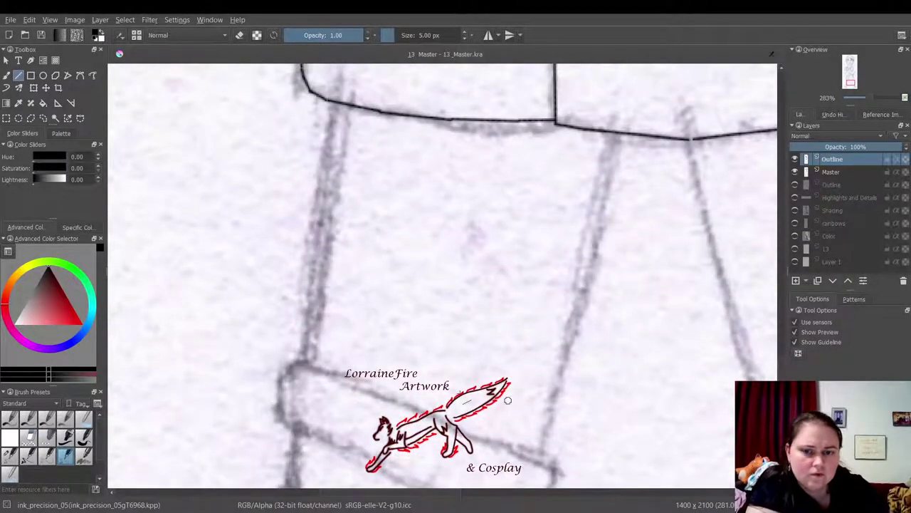
drag(304, 359, 338, 103)
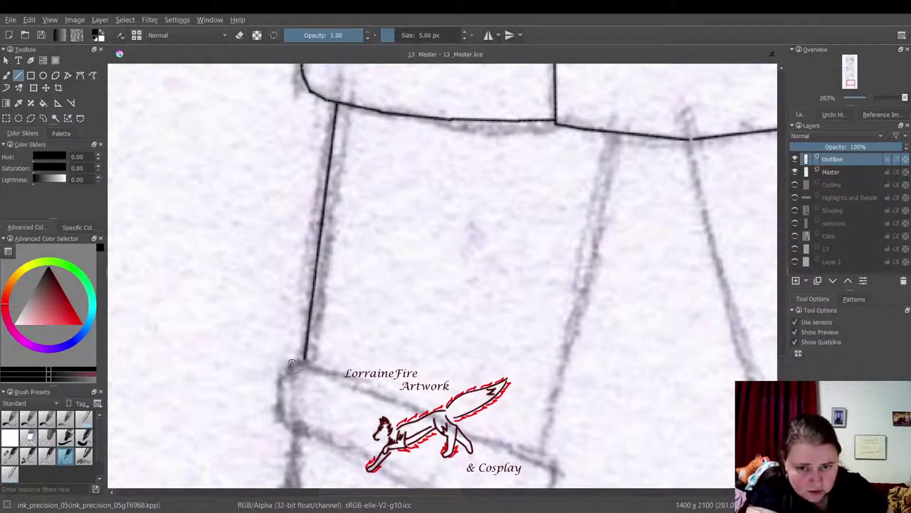
mouse_move(294, 362)
mouse_down()
mouse_move(551, 468)
mouse_move(545, 459)
mouse_move(618, 134)
mouse_up()
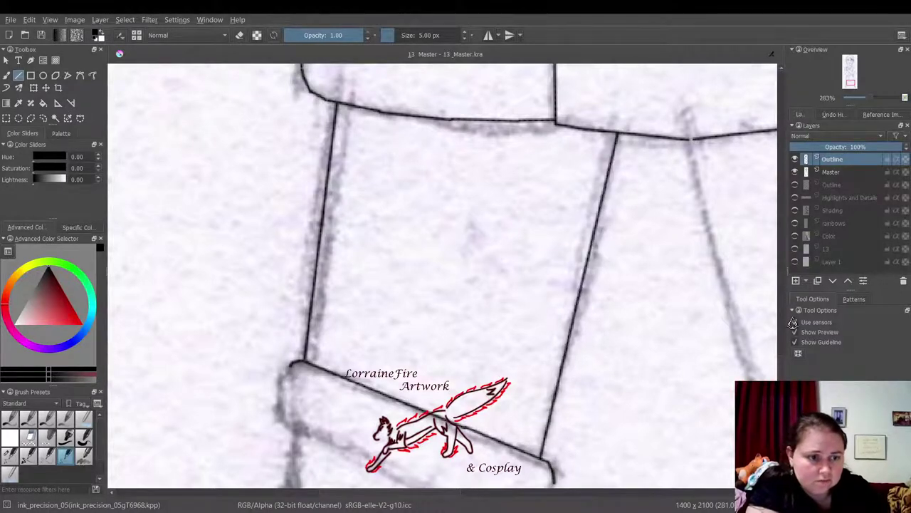
scroll(442, 276, down, 8)
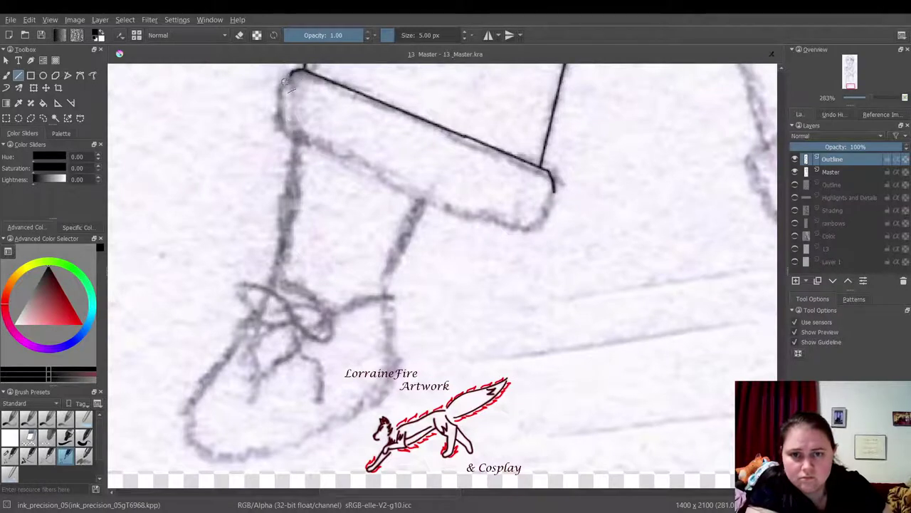
mouse_move(282, 93)
mouse_down()
mouse_move(292, 139)
mouse_move(412, 193)
mouse_move(405, 187)
mouse_move(513, 227)
mouse_move(543, 219)
mouse_move(552, 186)
mouse_up()
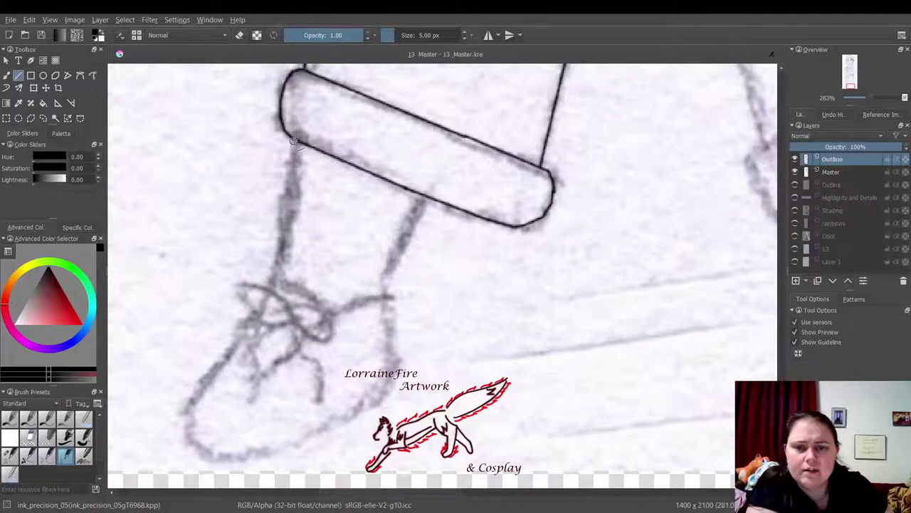
Step: Trace the left-hand ankle and shoe outline with the Line tool, including the tongue's upper curve and the shoe's opening edge
drag(293, 141, 286, 237)
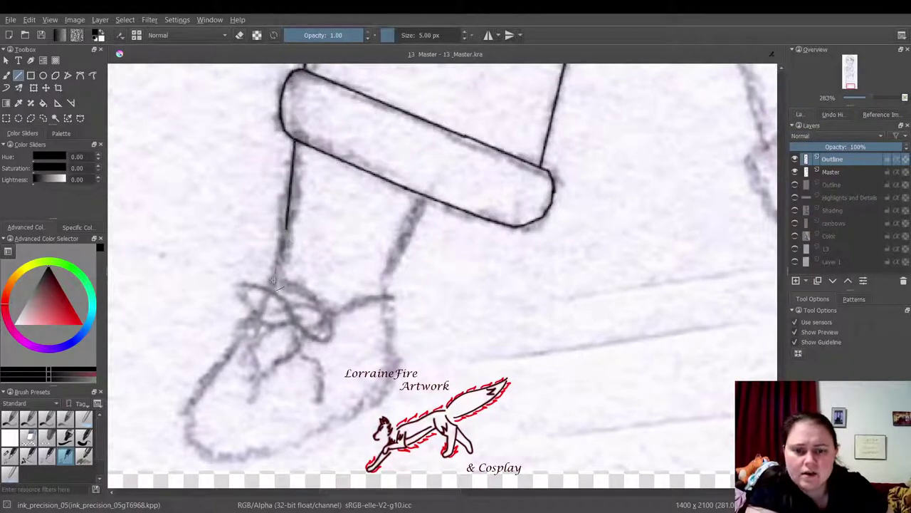
drag(272, 280, 276, 284)
mouse_move(249, 327)
mouse_down()
mouse_move(208, 393)
mouse_move(200, 391)
mouse_move(190, 443)
mouse_up()
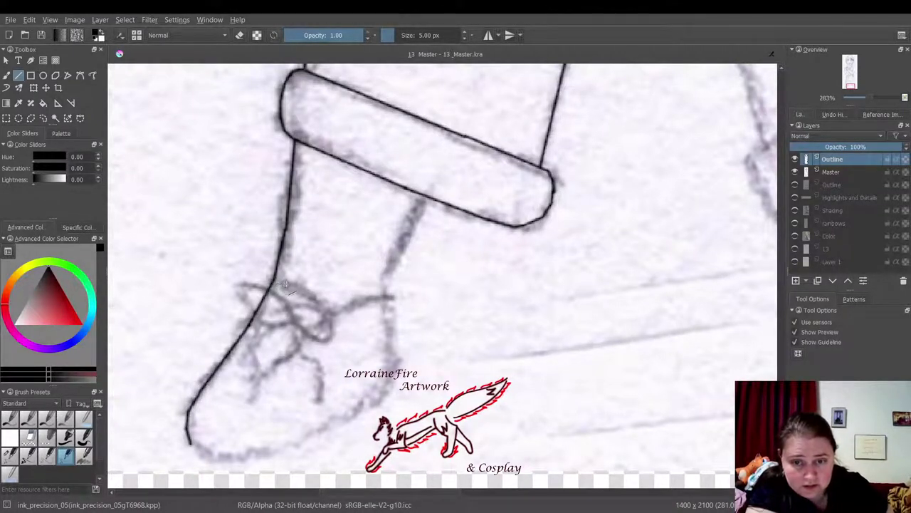
drag(285, 284, 319, 302)
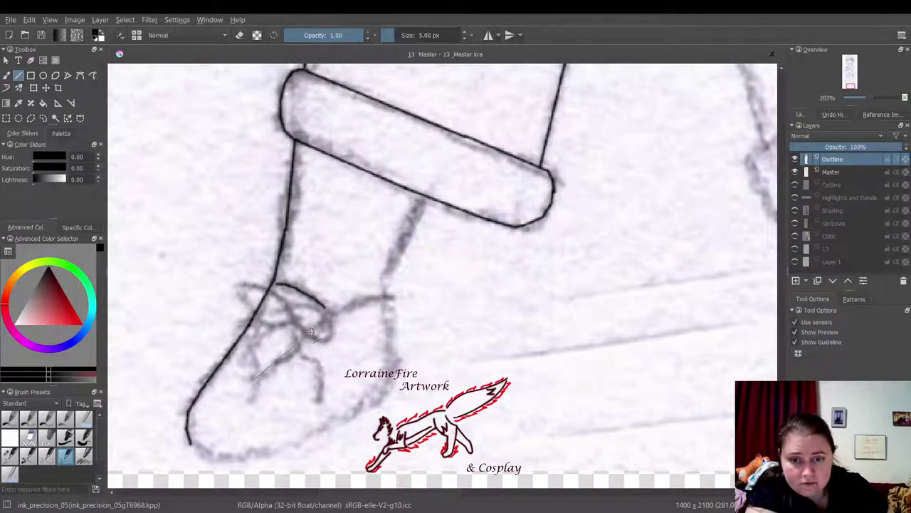
mouse_move(253, 379)
mouse_down()
mouse_move(336, 314)
mouse_move(385, 297)
mouse_up()
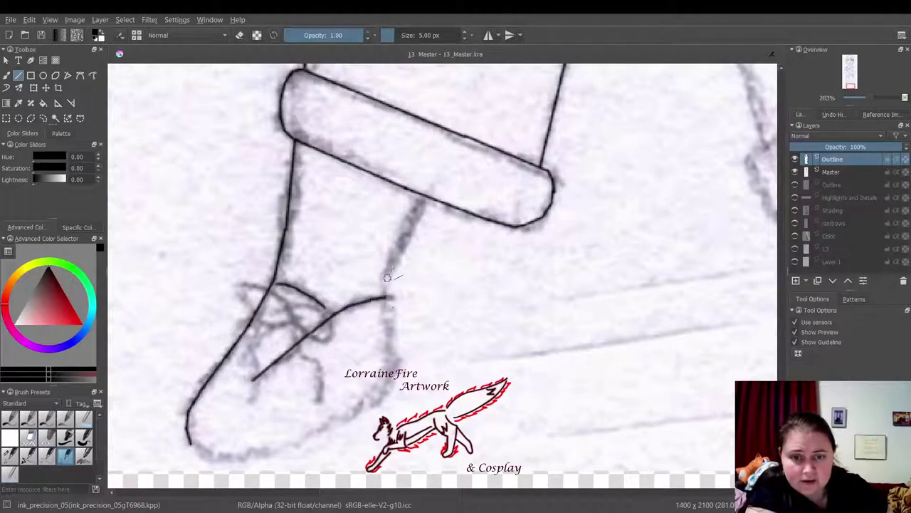
mouse_move(395, 258)
mouse_down()
mouse_move(384, 277)
mouse_move(390, 357)
mouse_up()
mouse_move(389, 357)
mouse_down()
mouse_move(388, 390)
mouse_move(374, 407)
mouse_move(279, 452)
mouse_move(200, 457)
mouse_move(188, 440)
mouse_up()
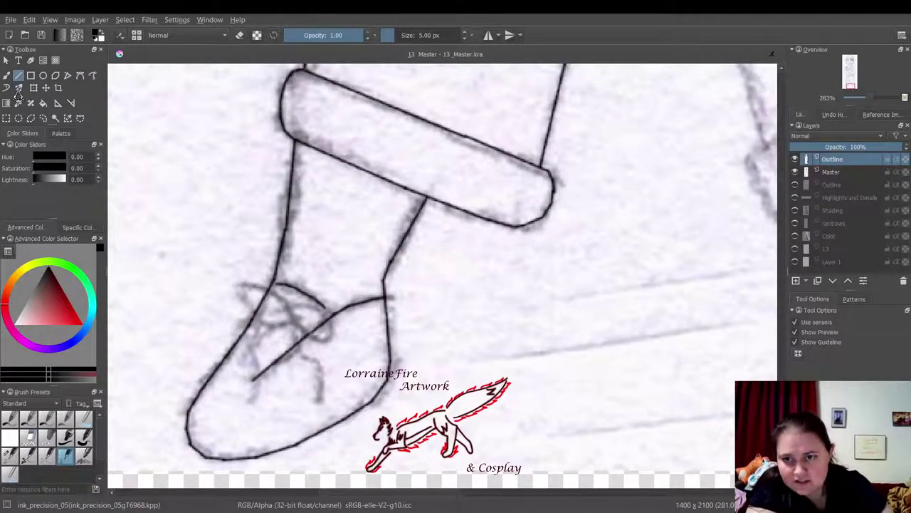
Step: Draw the left-hand shoe's lace bow with two loops and two hanging ends, freehand with the ink_gpen_10 brush
click(11, 457)
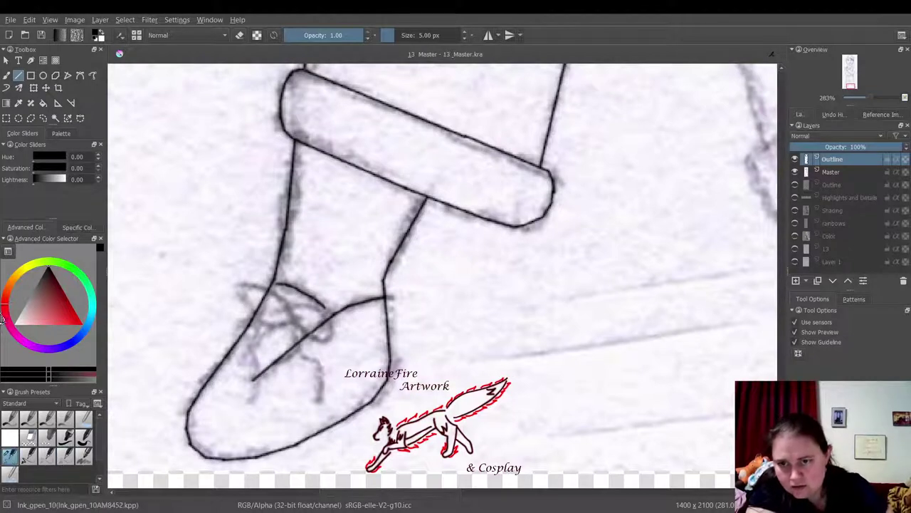
click(7, 75)
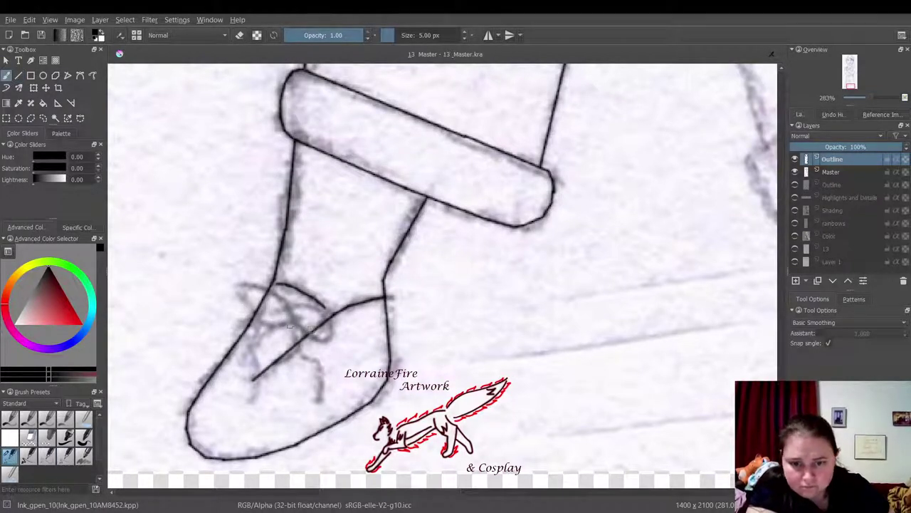
mouse_move(288, 318)
mouse_down()
mouse_move(299, 355)
mouse_move(326, 401)
mouse_up()
mouse_move(290, 316)
mouse_down()
mouse_move(321, 314)
mouse_move(337, 332)
mouse_move(325, 341)
mouse_move(265, 291)
mouse_move(246, 289)
mouse_move(242, 311)
mouse_move(289, 315)
mouse_move(249, 350)
mouse_move(232, 392)
mouse_up()
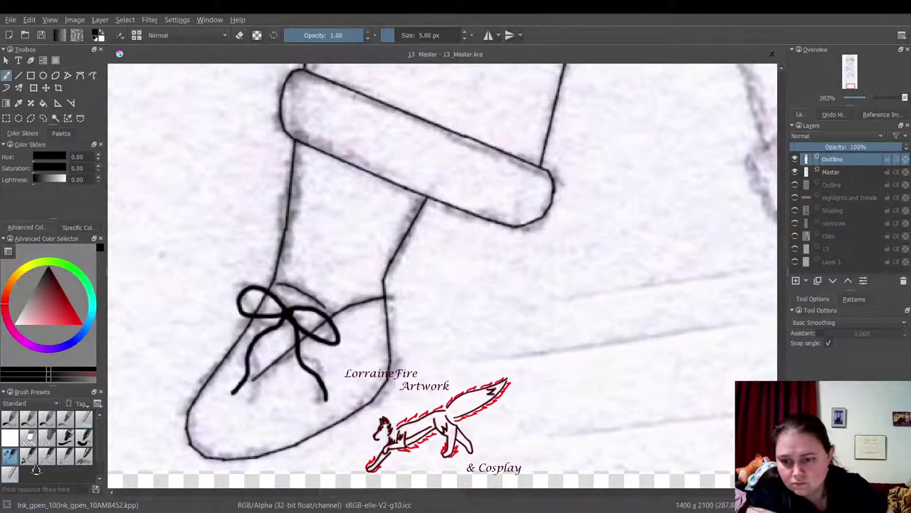
Step: Add the remaining tongue edge beneath the left-hand shoe's bow using the Line tool and the ink_precision_05 brush
click(66, 456)
click(19, 75)
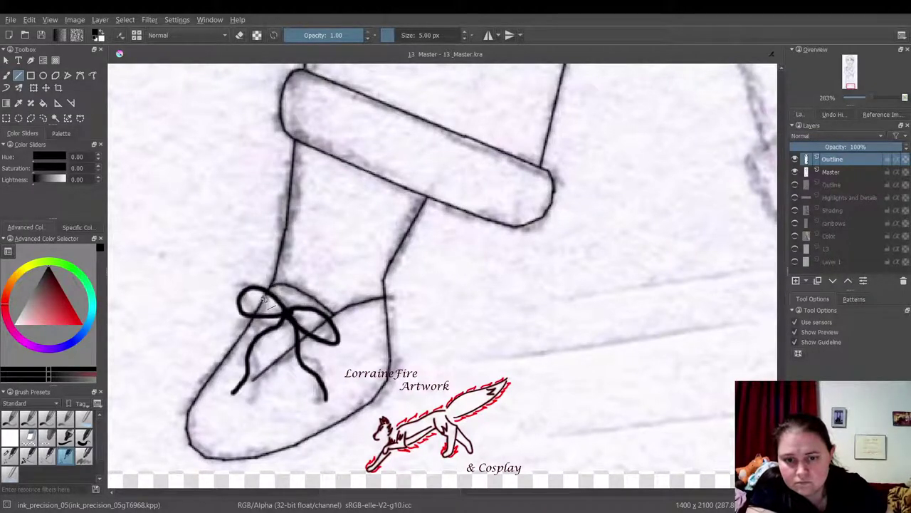
drag(264, 299, 256, 383)
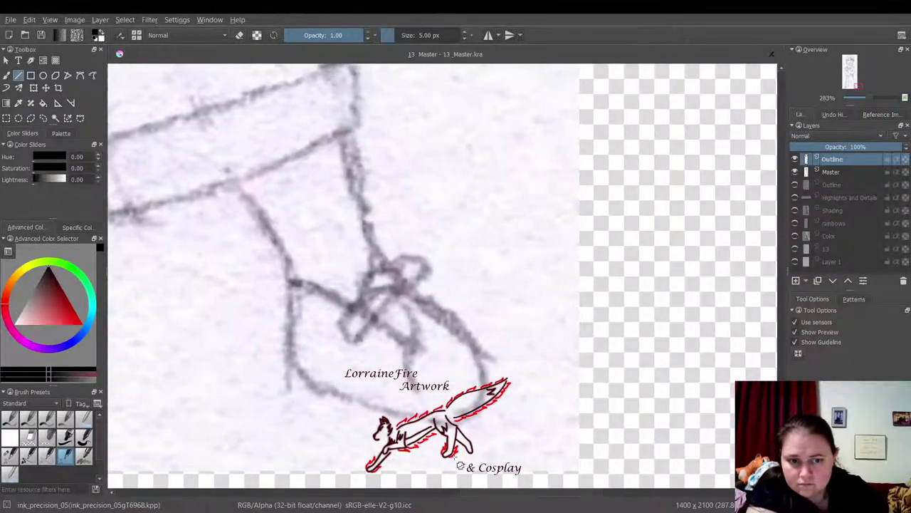
Step: Trace the right-hand ankle's outer edge down to the shoe's toe, and the V-shaped shoe opening behind the laces
drag(348, 135, 378, 260)
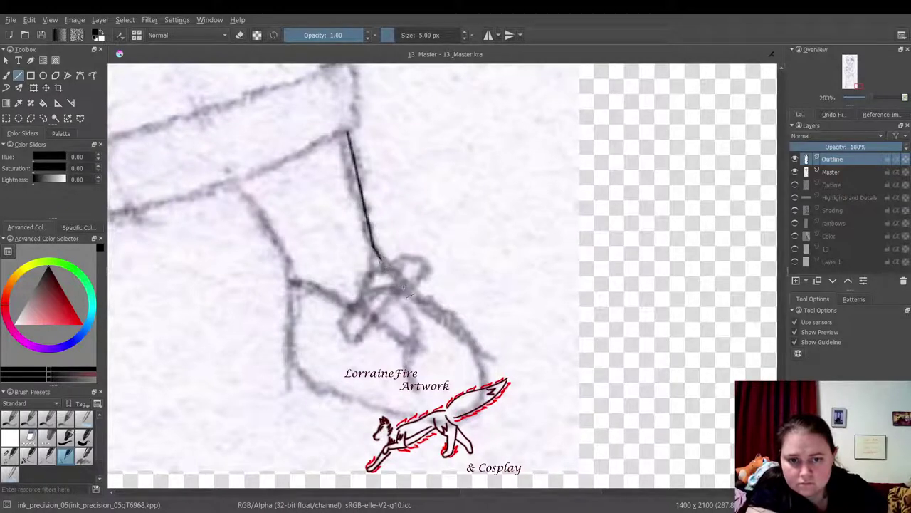
drag(403, 287, 409, 292)
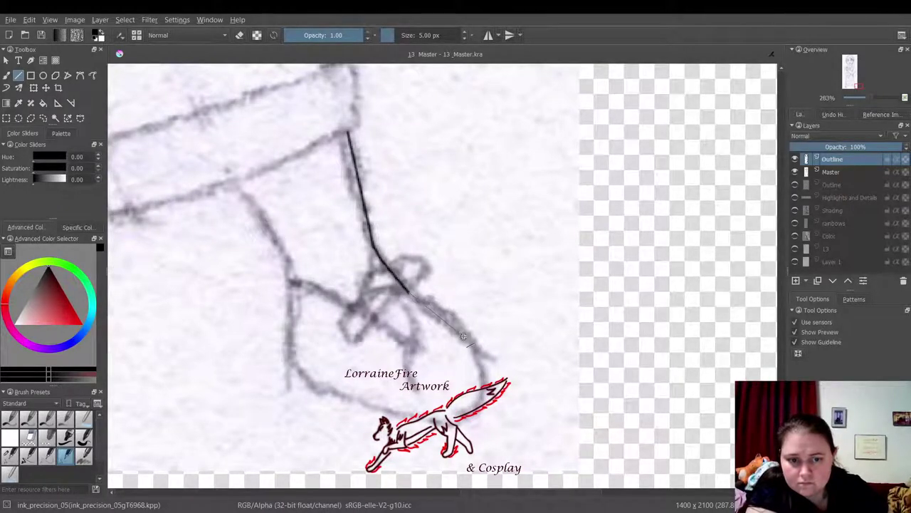
drag(464, 336, 483, 386)
drag(483, 386, 481, 399)
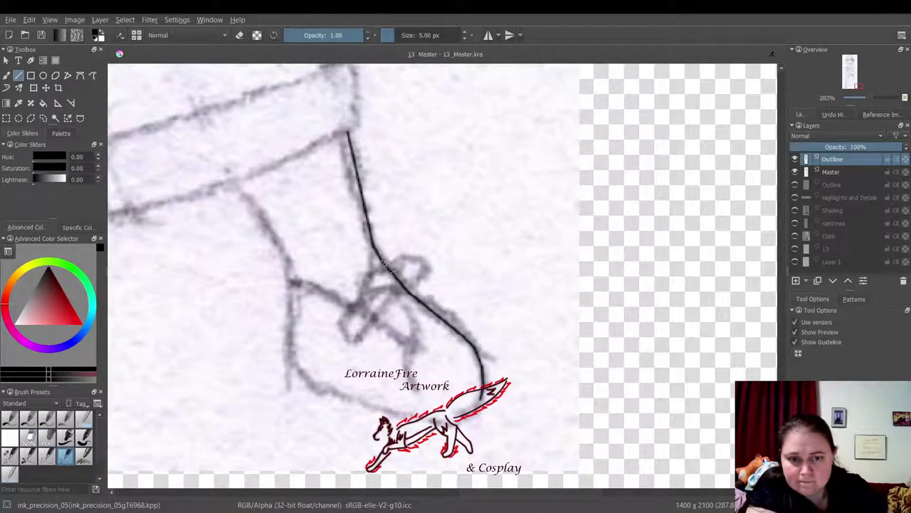
drag(382, 260, 383, 325)
drag(336, 296, 290, 280)
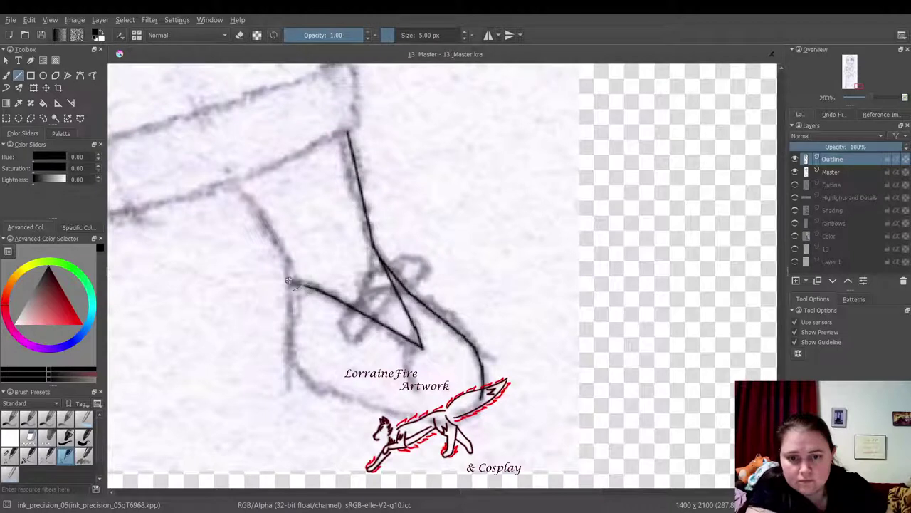
Step: Complete the right-hand shoe's heel side, sole and tongue curve, and trace the lower edge of the trouser cuff above it
mouse_move(234, 183)
mouse_down()
mouse_move(287, 256)
mouse_move(289, 352)
mouse_move(302, 370)
mouse_move(392, 411)
mouse_up()
mouse_move(392, 411)
mouse_down()
mouse_move(446, 424)
mouse_move(482, 406)
mouse_up()
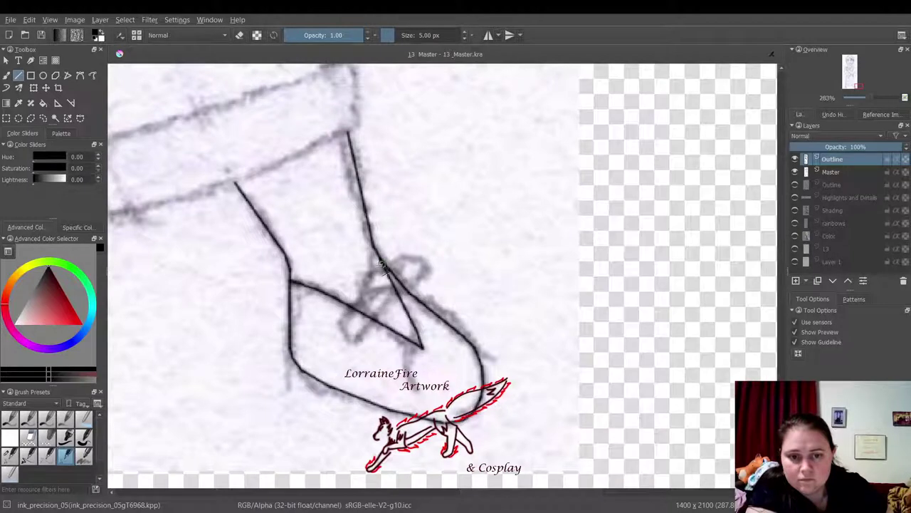
drag(355, 279, 349, 307)
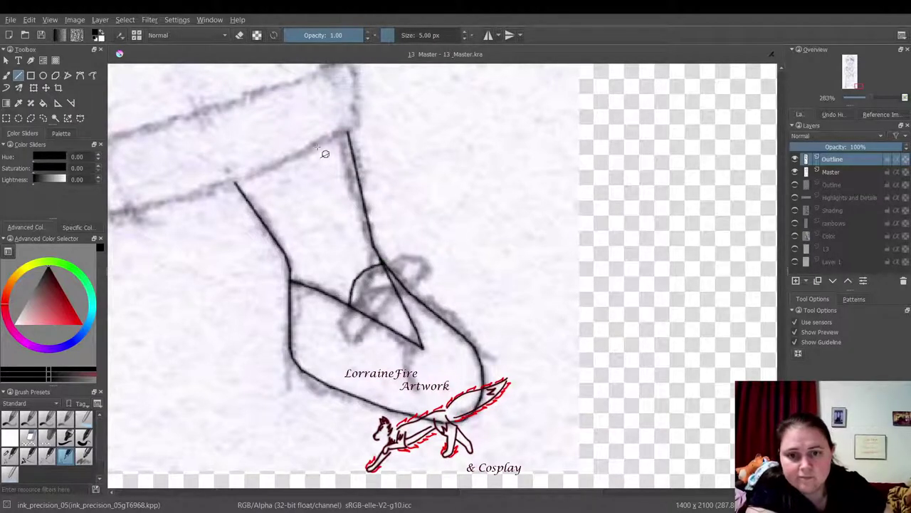
drag(115, 214, 242, 181)
drag(242, 179, 360, 124)
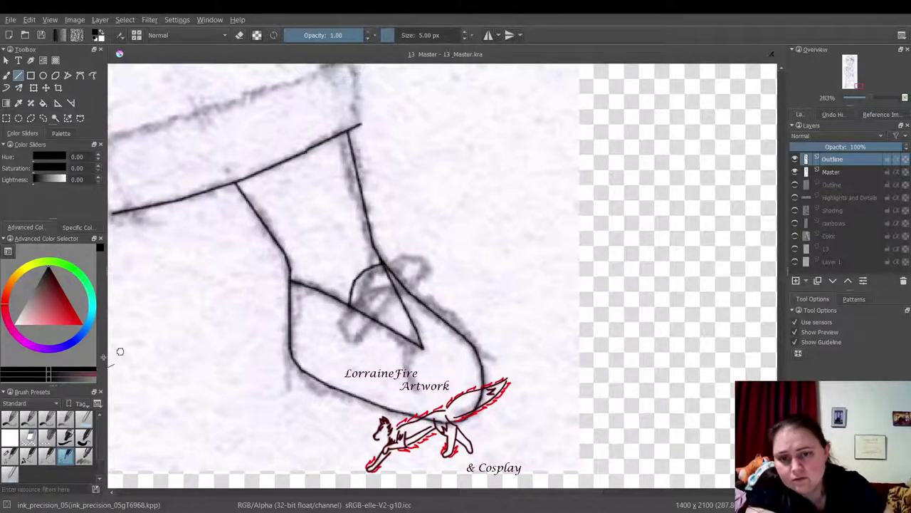
Step: Draw the right-hand shoe's lace bow and hanging ends freehand with ink_gpen_10, then return to the ink_precision_05 brush
click(9, 455)
click(5, 75)
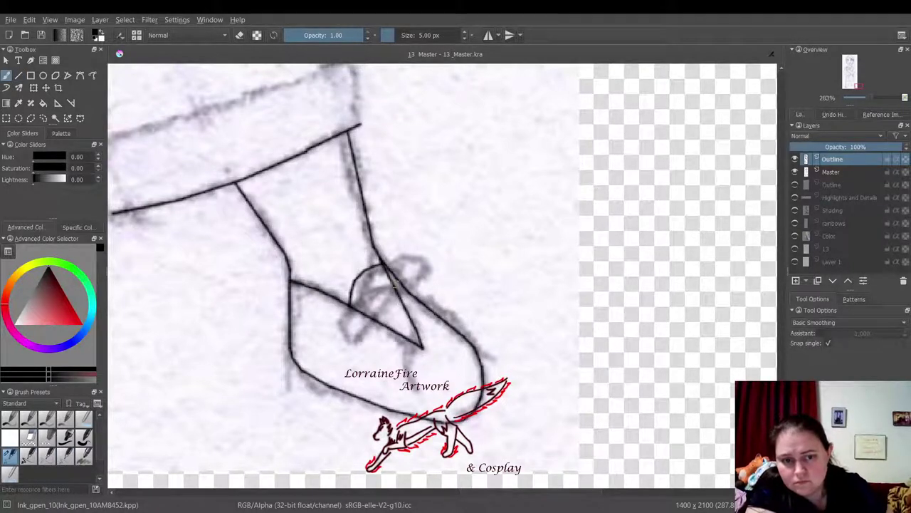
mouse_move(396, 284)
mouse_down()
mouse_move(408, 258)
mouse_move(427, 260)
mouse_move(422, 277)
mouse_move(350, 310)
mouse_move(359, 329)
mouse_move(381, 317)
mouse_move(395, 287)
mouse_move(411, 322)
mouse_move(406, 369)
mouse_move(394, 291)
mouse_move(430, 302)
mouse_move(477, 344)
mouse_up()
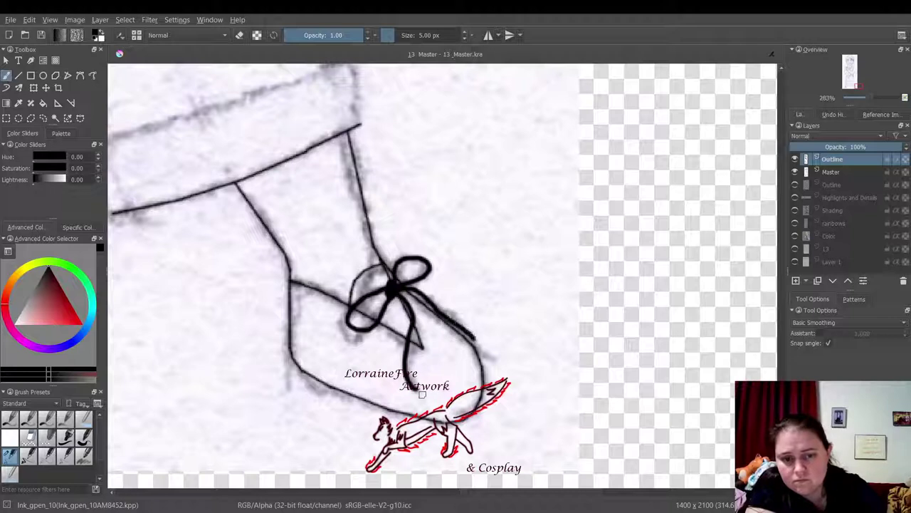
click(65, 452)
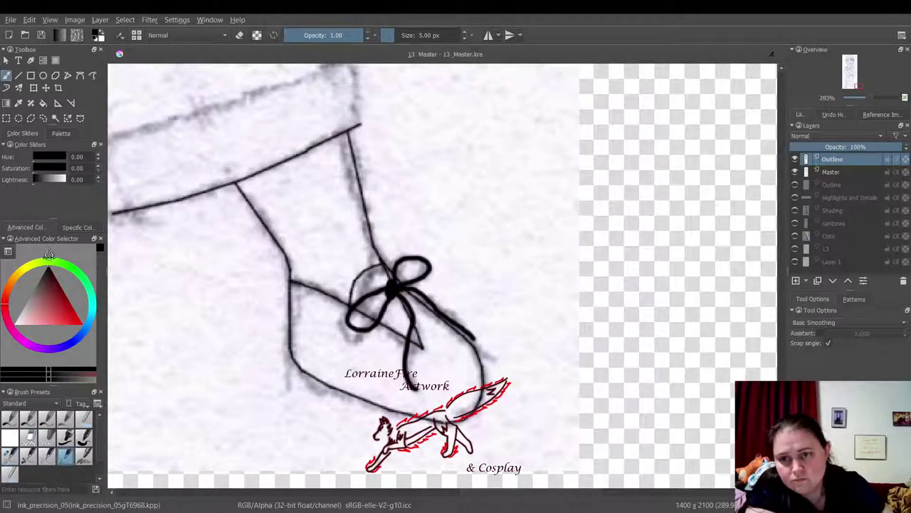
Step: Close the right-hand trouser cuff with the Line tool by tracing its inner end, upper edge and outer end
click(18, 75)
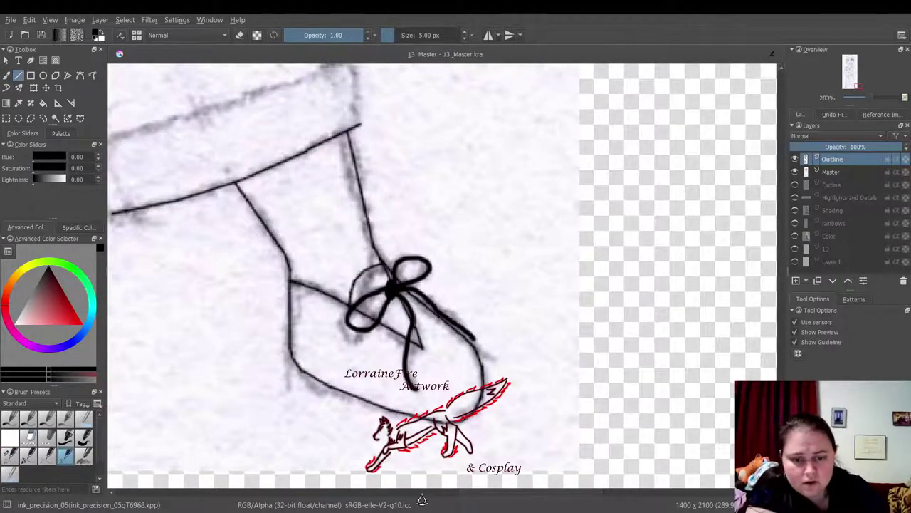
mouse_move(480, 494)
mouse_down()
mouse_move(428, 496)
mouse_move(440, 494)
mouse_up()
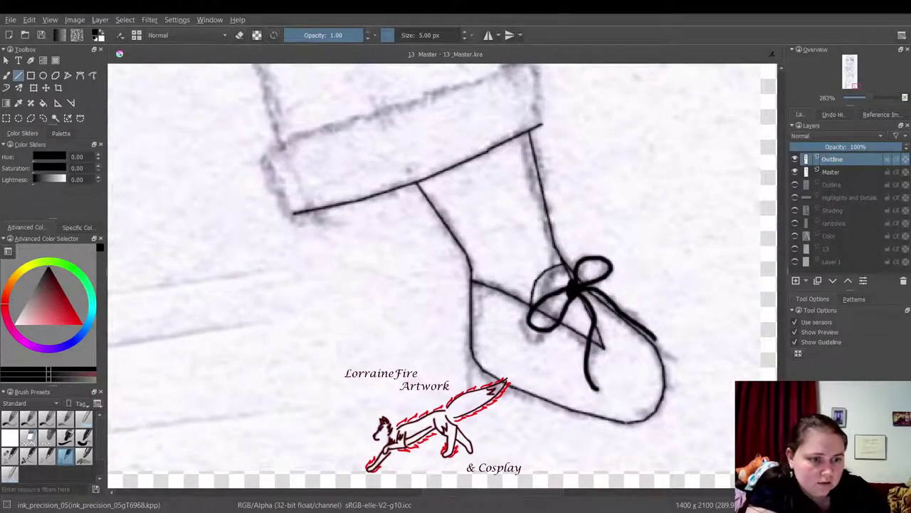
scroll(786, 377, up, 8)
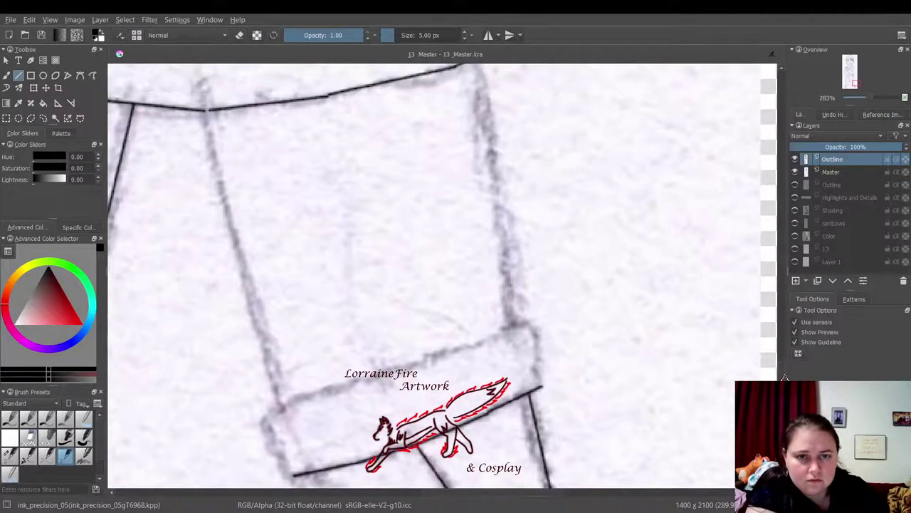
drag(785, 377, 785, 377)
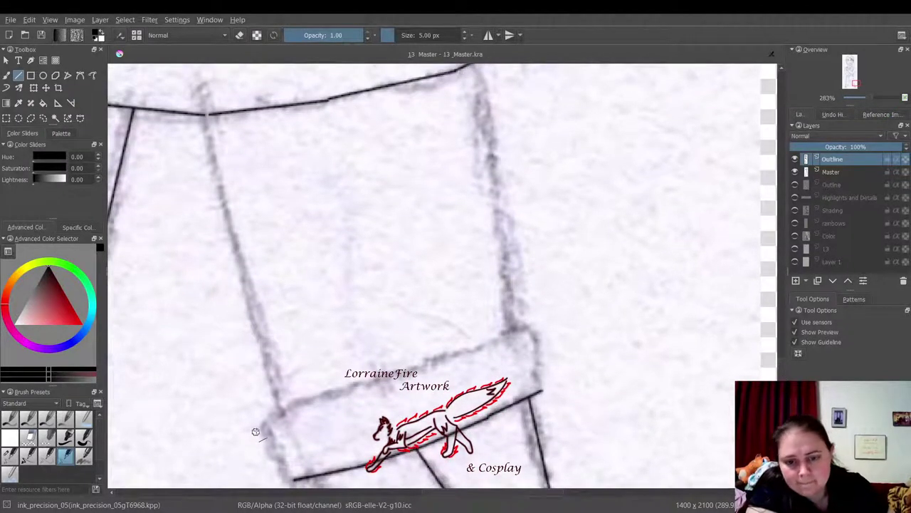
drag(270, 418, 290, 477)
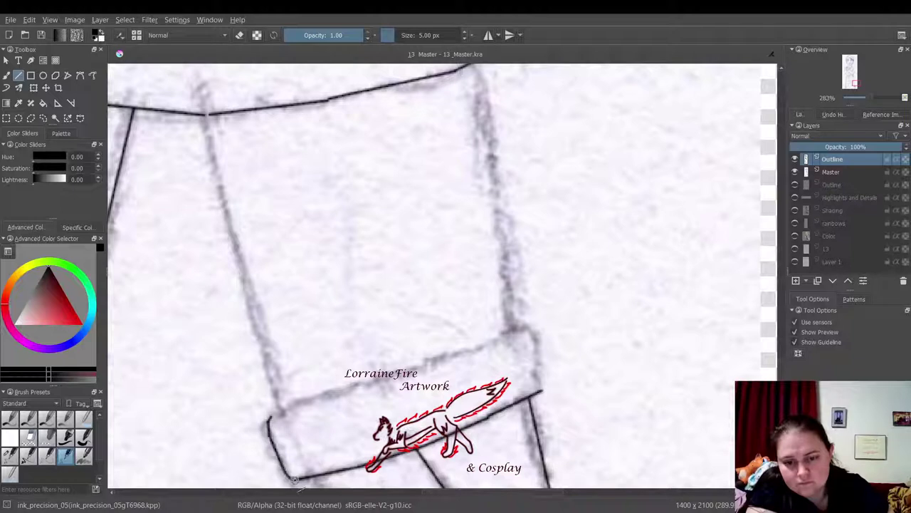
mouse_move(269, 414)
mouse_down()
mouse_move(505, 330)
mouse_move(532, 332)
mouse_move(542, 391)
mouse_up()
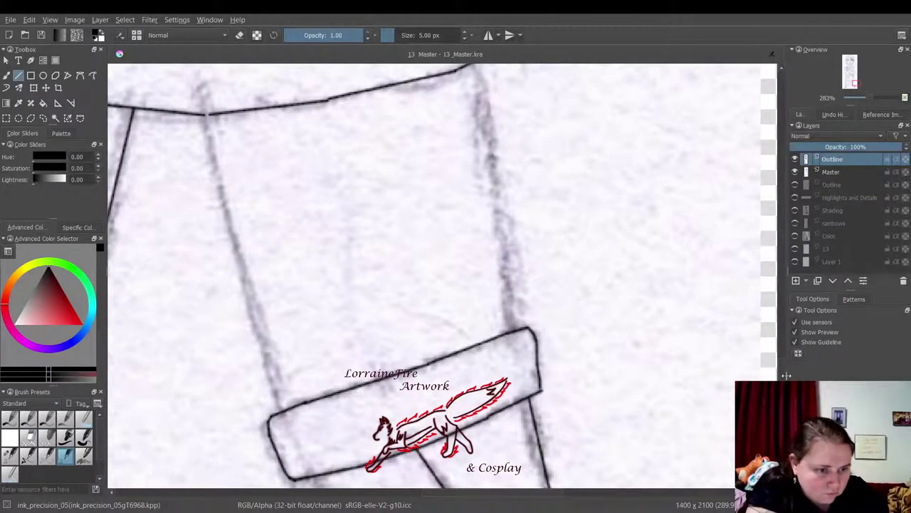
Step: Trace the outer and inner sides of the right-hand trouser leg with straight lines from the jacket hem to the cuff
scroll(783, 377, up, 1)
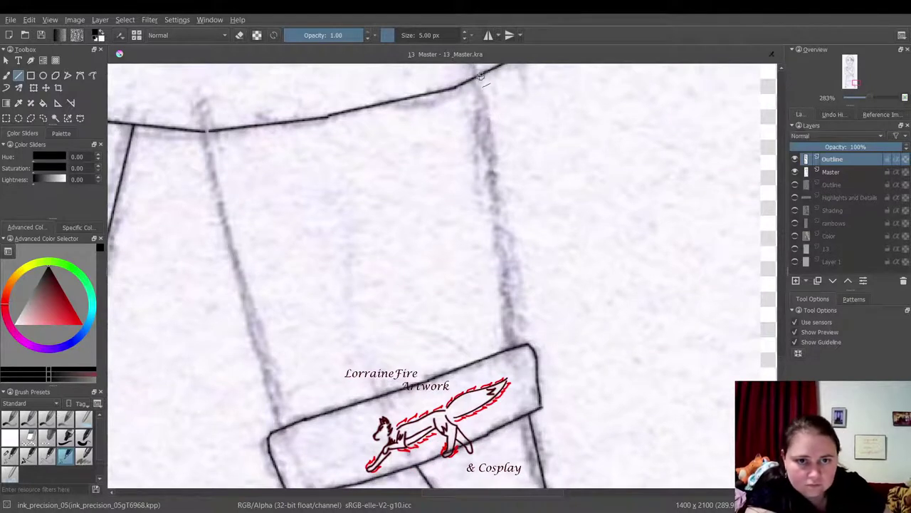
drag(482, 84, 512, 349)
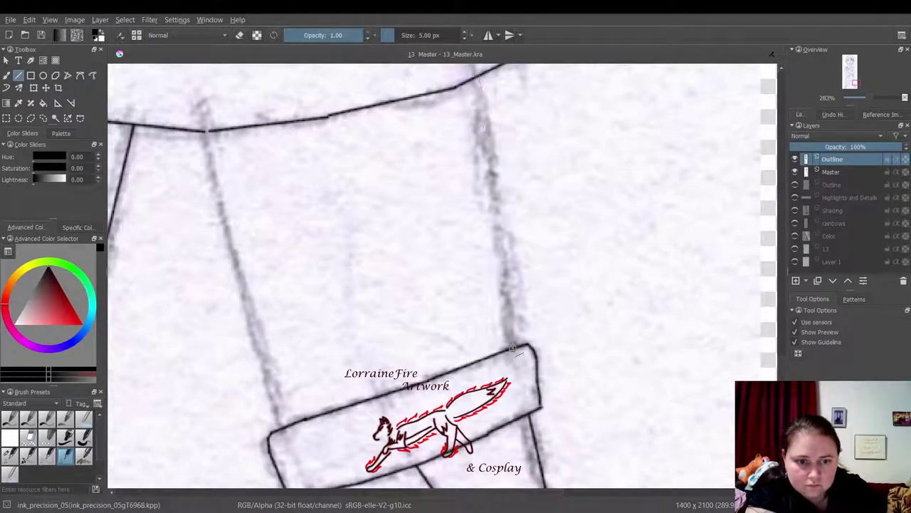
drag(206, 131, 283, 427)
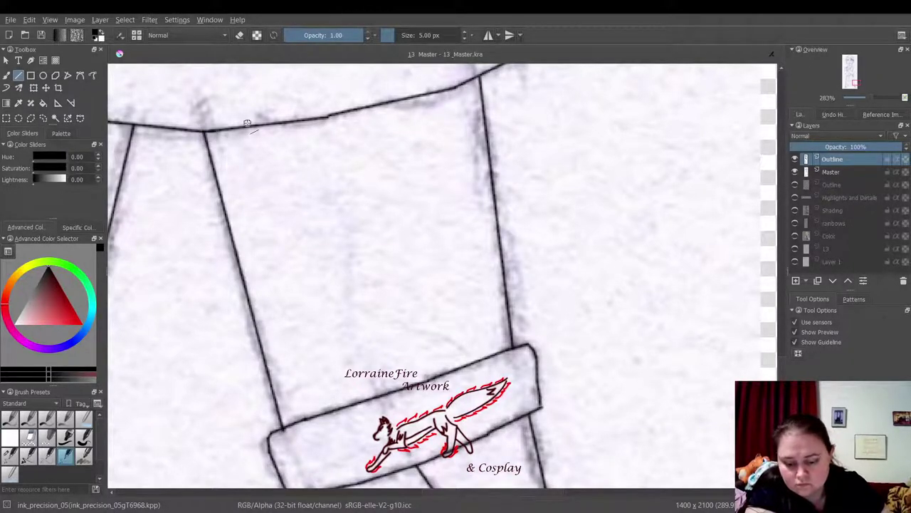
Step: Review the traced figure from shoes to hair at whole-canvas view, and return to the Freehand Brush tool
key(minus)
key(minus)
key(minus)
key(minus)
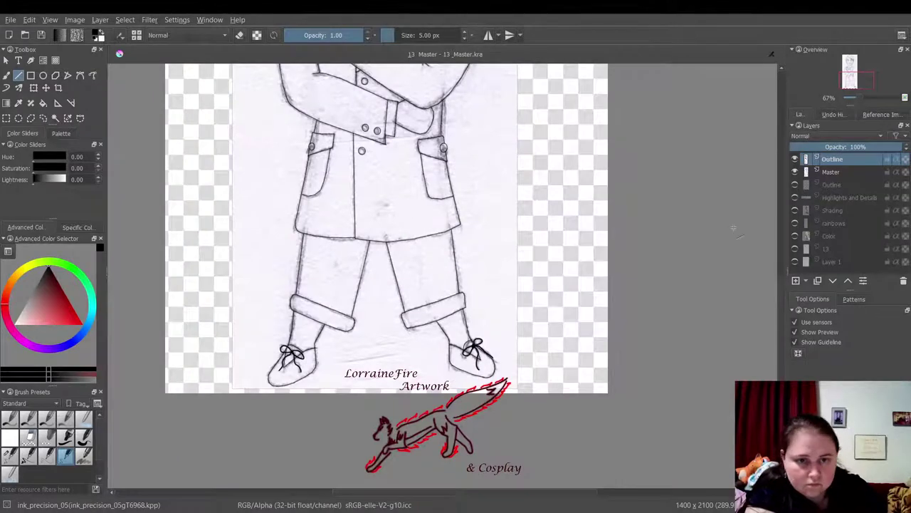
scroll(775, 335, up, 5)
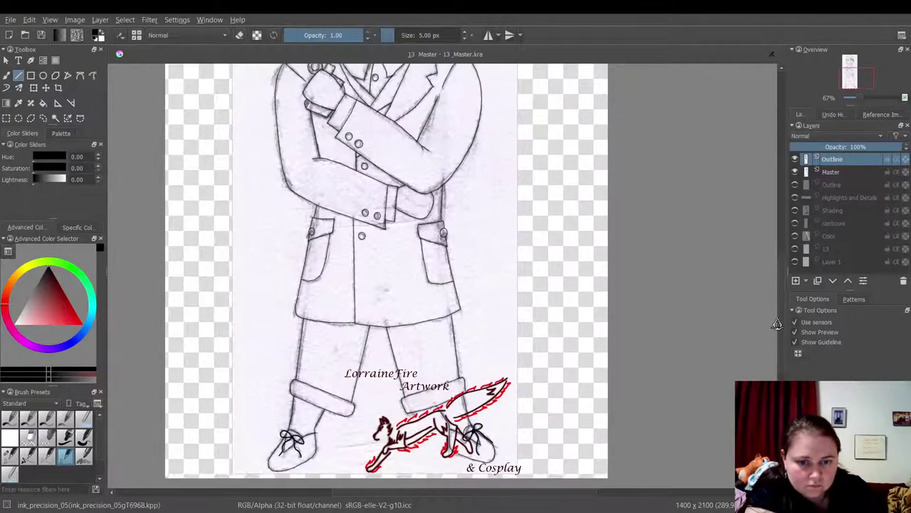
scroll(776, 314, up, 2)
key(minus)
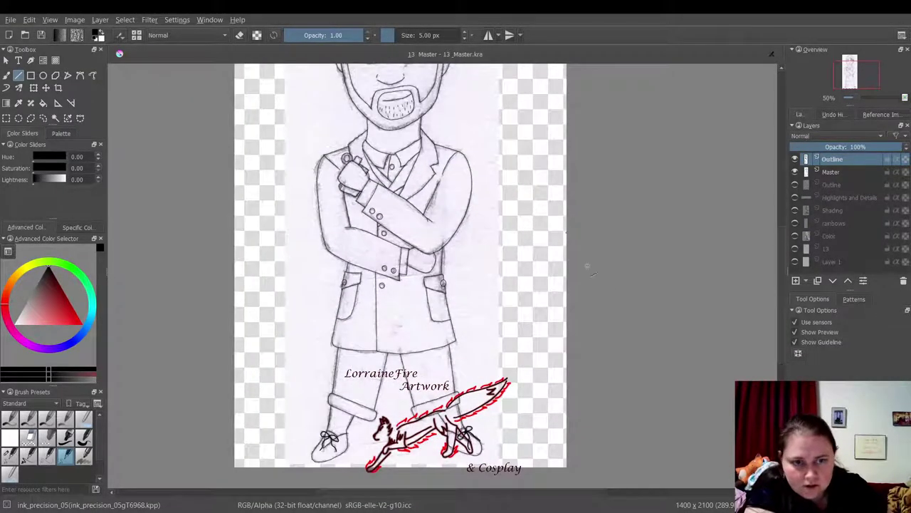
scroll(780, 291, up, 3)
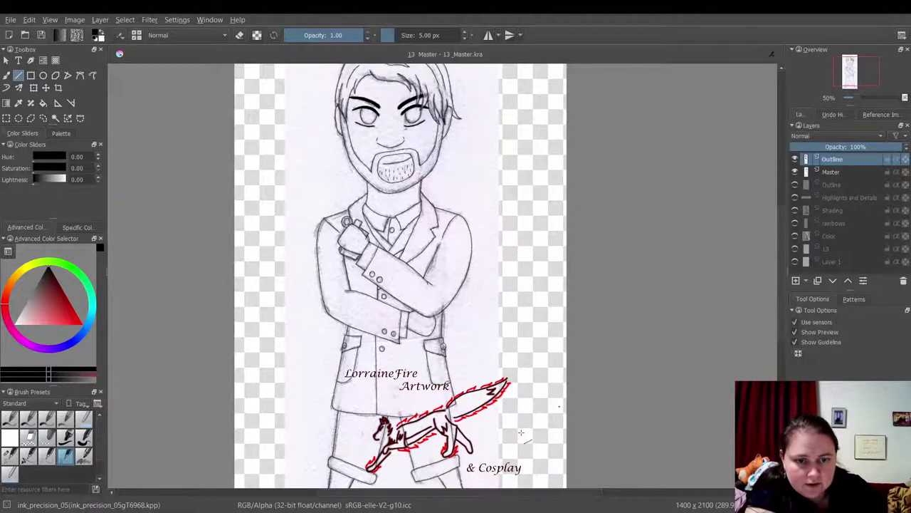
scroll(514, 490, down, 3)
key(minus)
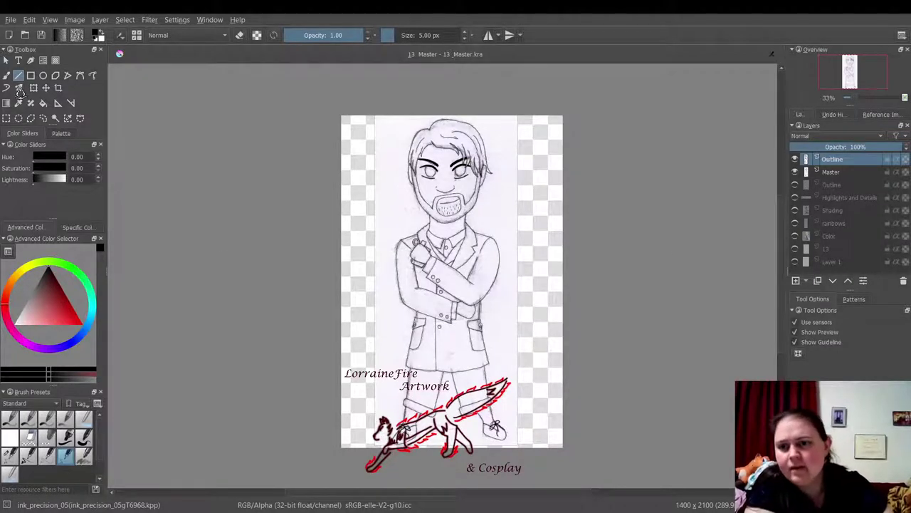
click(7, 75)
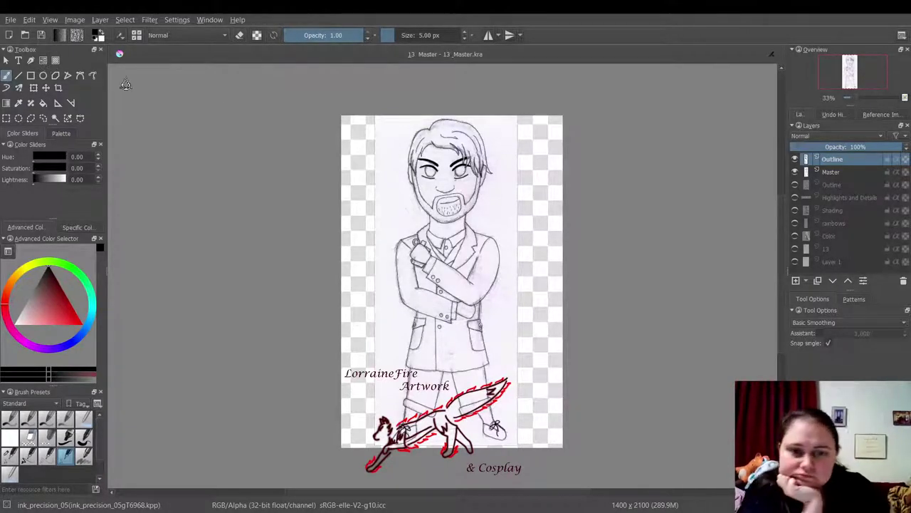
Step: Compare the line art with the pencil sketch by toggling the Master layer's visibility, and briefly show the lower Outline layer
click(795, 172)
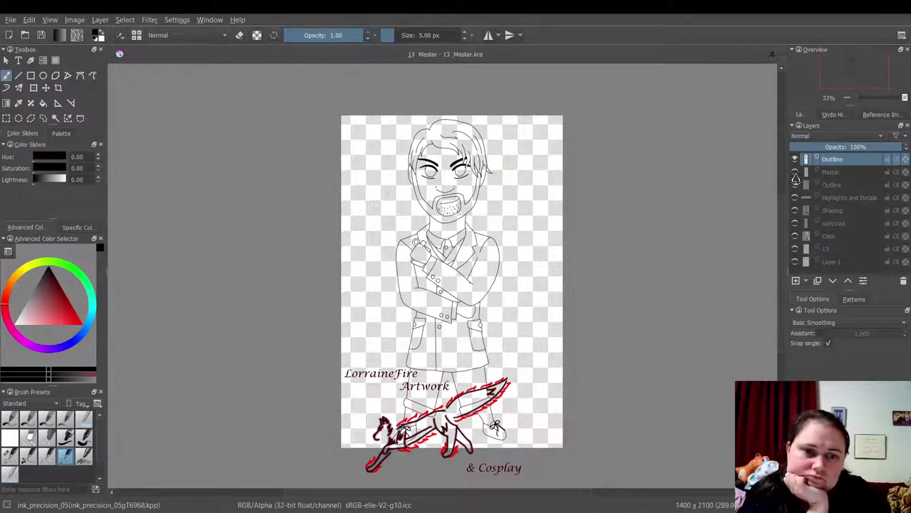
click(795, 173)
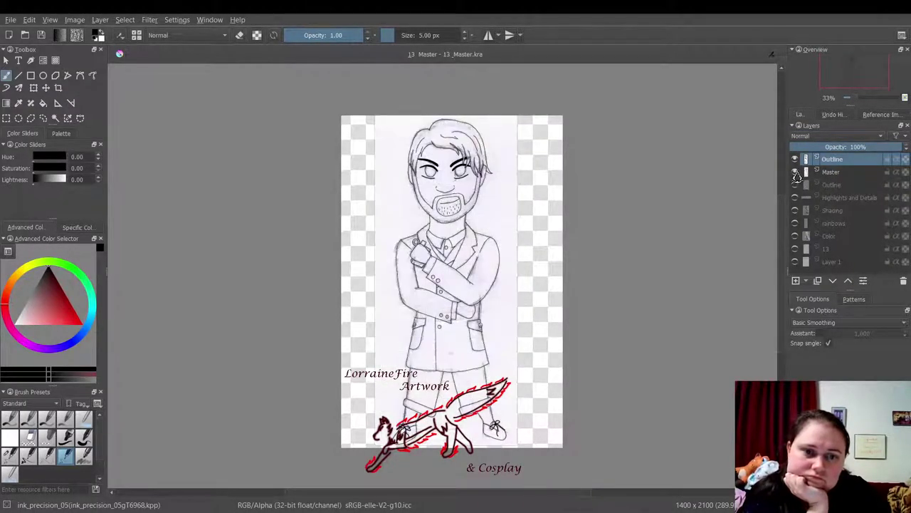
click(796, 173)
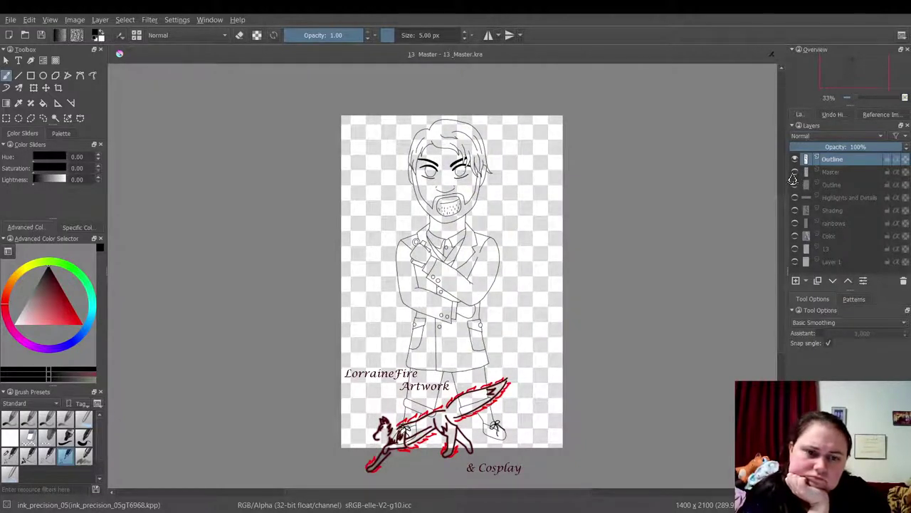
click(795, 173)
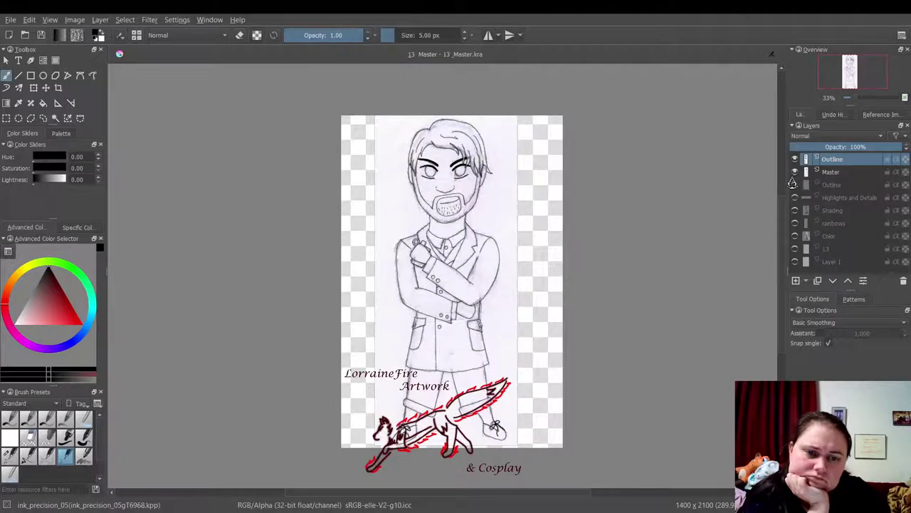
click(795, 174)
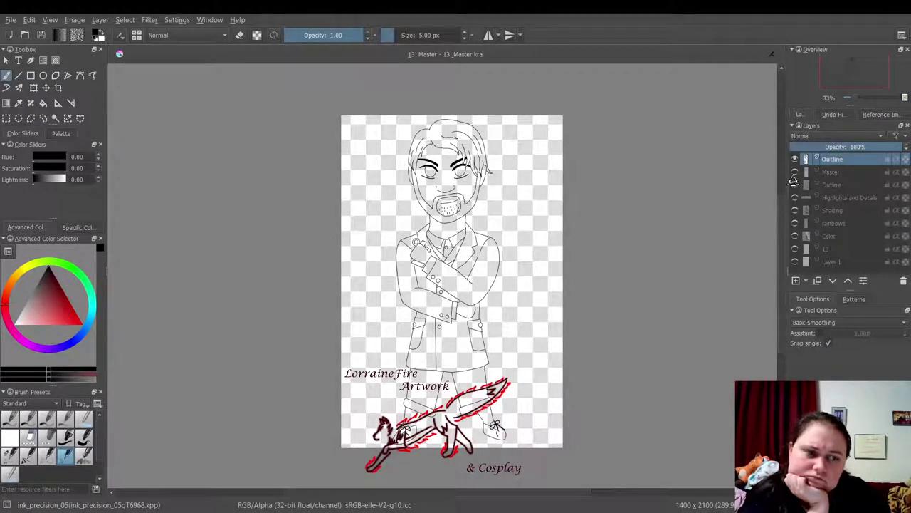
click(795, 173)
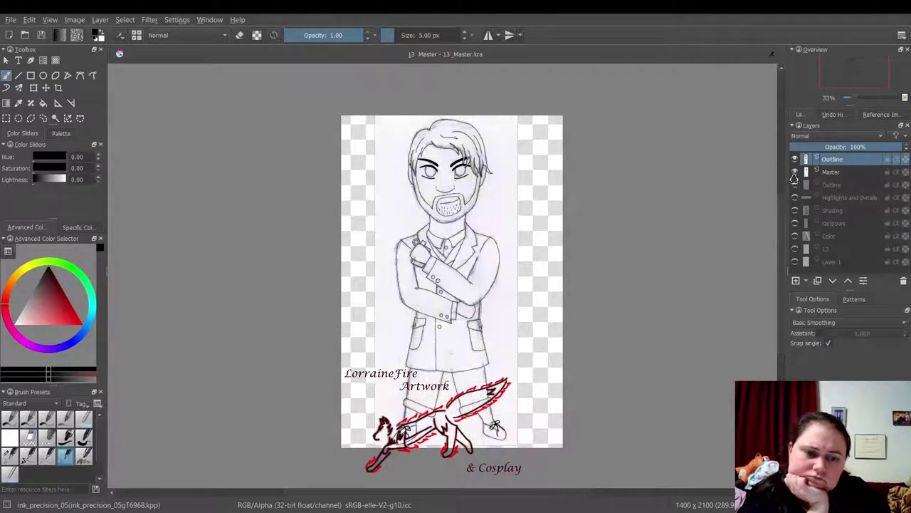
click(794, 173)
click(795, 174)
click(795, 174)
click(794, 174)
click(794, 173)
click(795, 174)
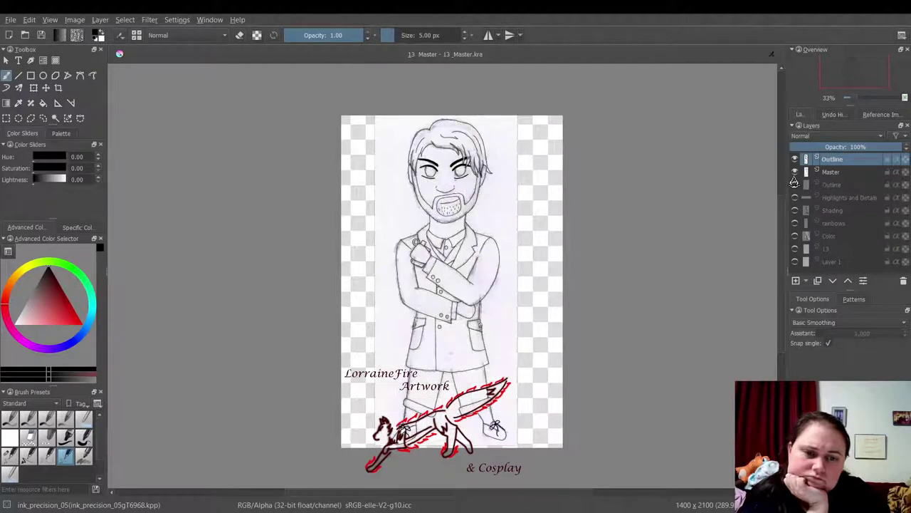
click(795, 173)
click(794, 173)
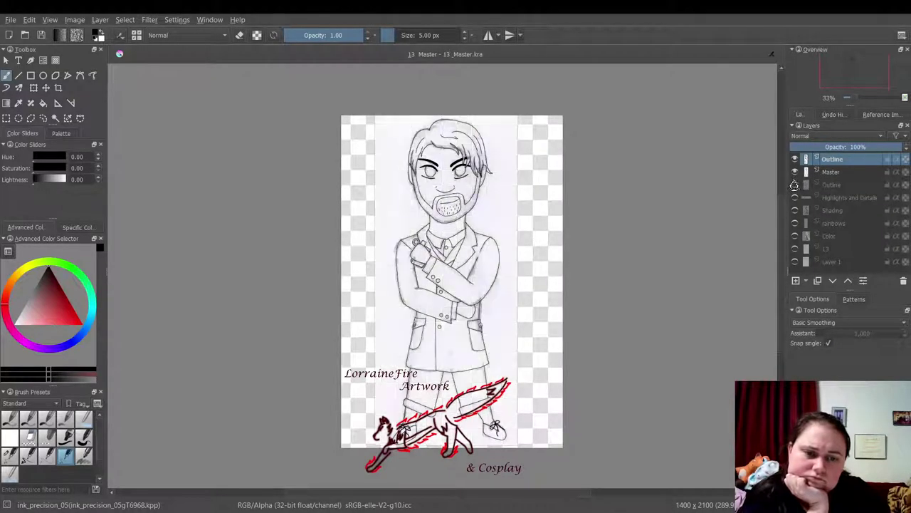
click(795, 185)
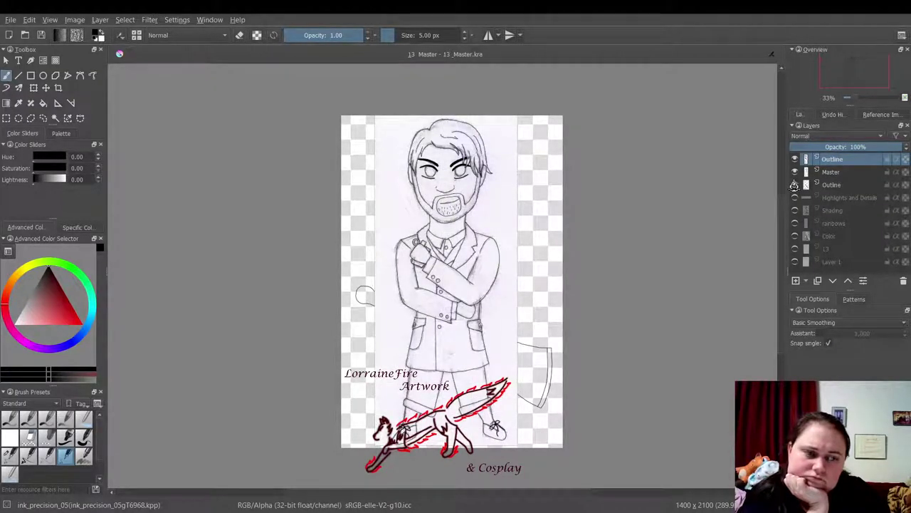
click(795, 186)
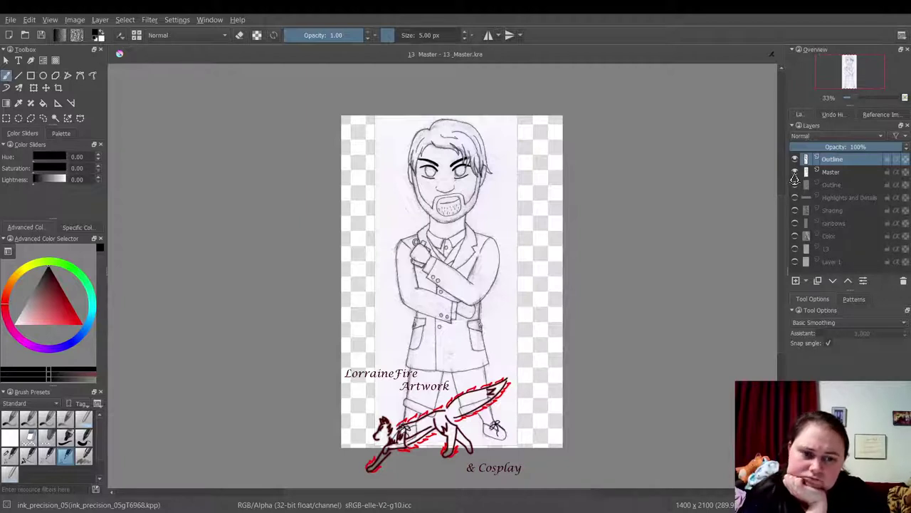
Step: Check the tracing against the sketch once more and leave the Master layer hidden
click(794, 173)
click(794, 173)
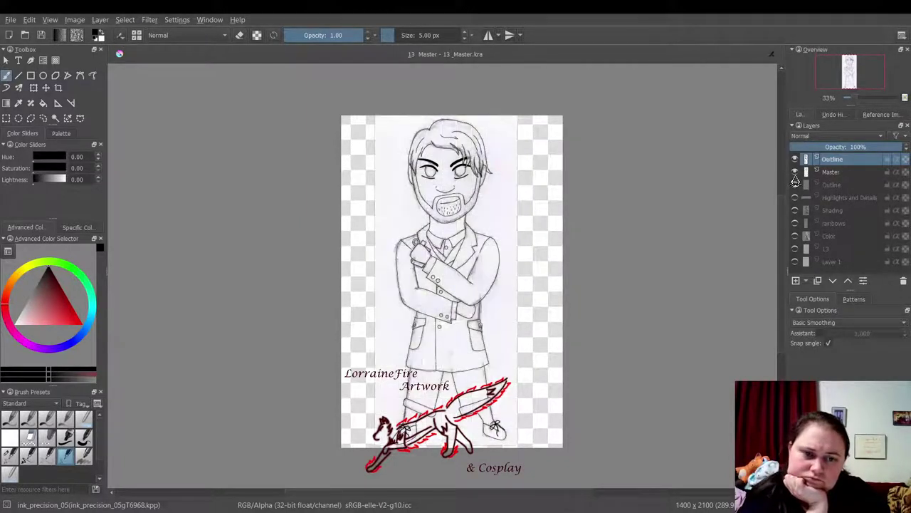
click(794, 174)
click(795, 175)
click(795, 174)
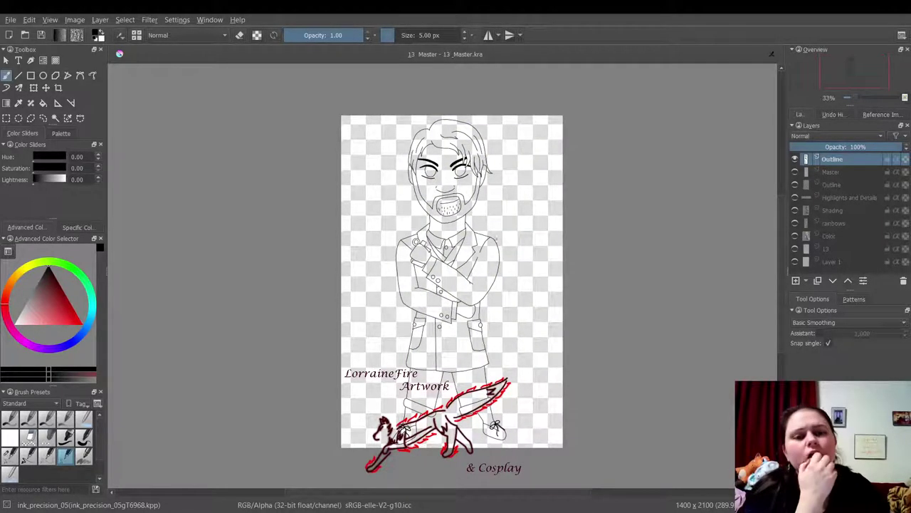